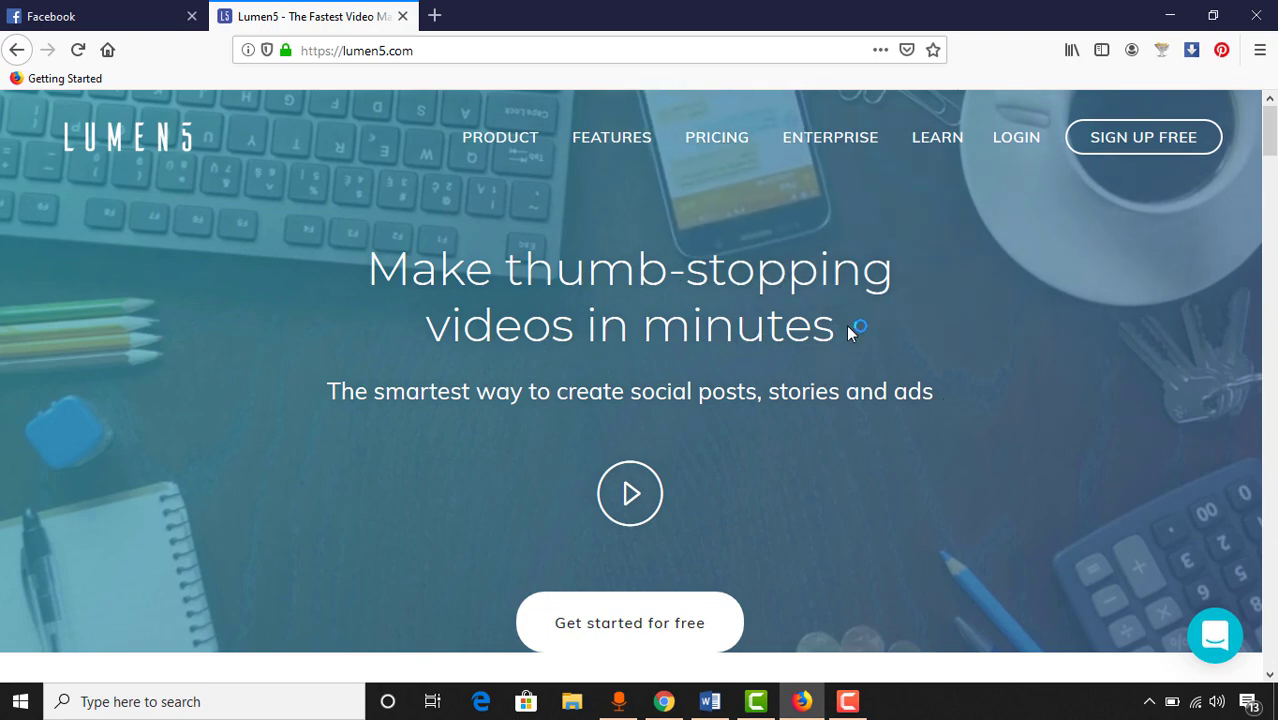
Step: Log in to Lumen5 with Facebook, skipping page selection and granting the requested permissions
left_click(1126, 149)
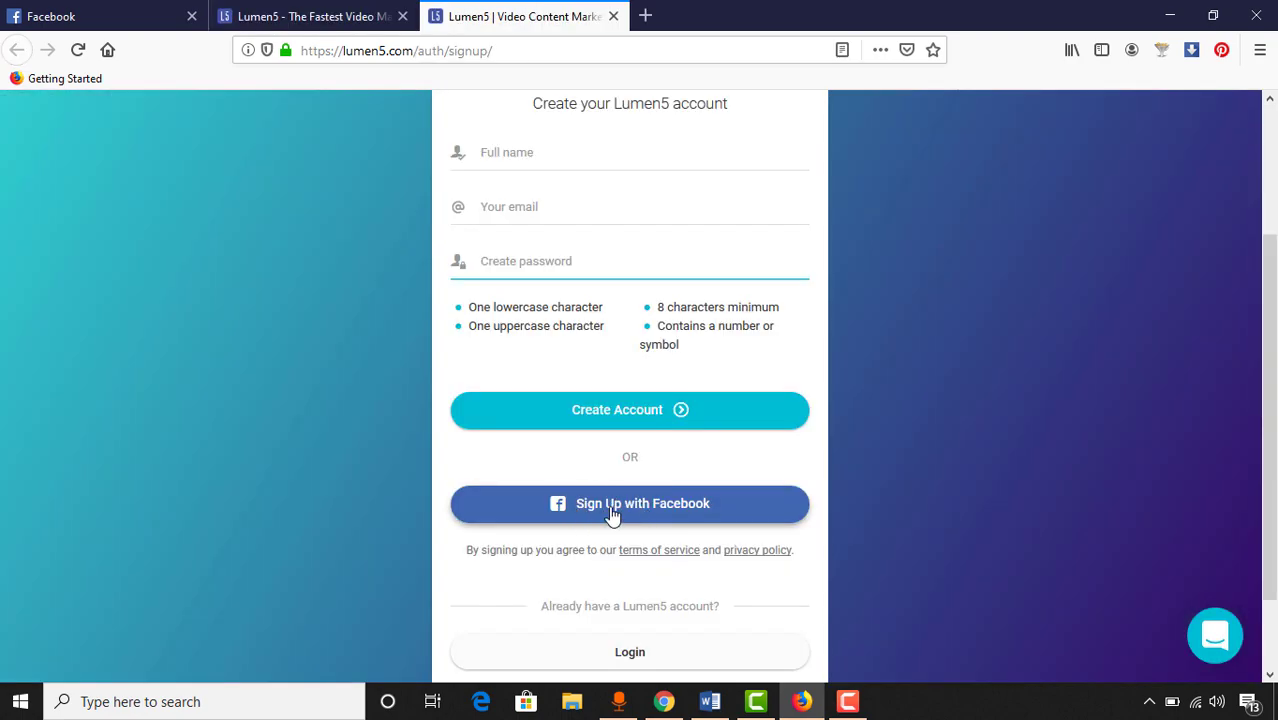
left_click(613, 16)
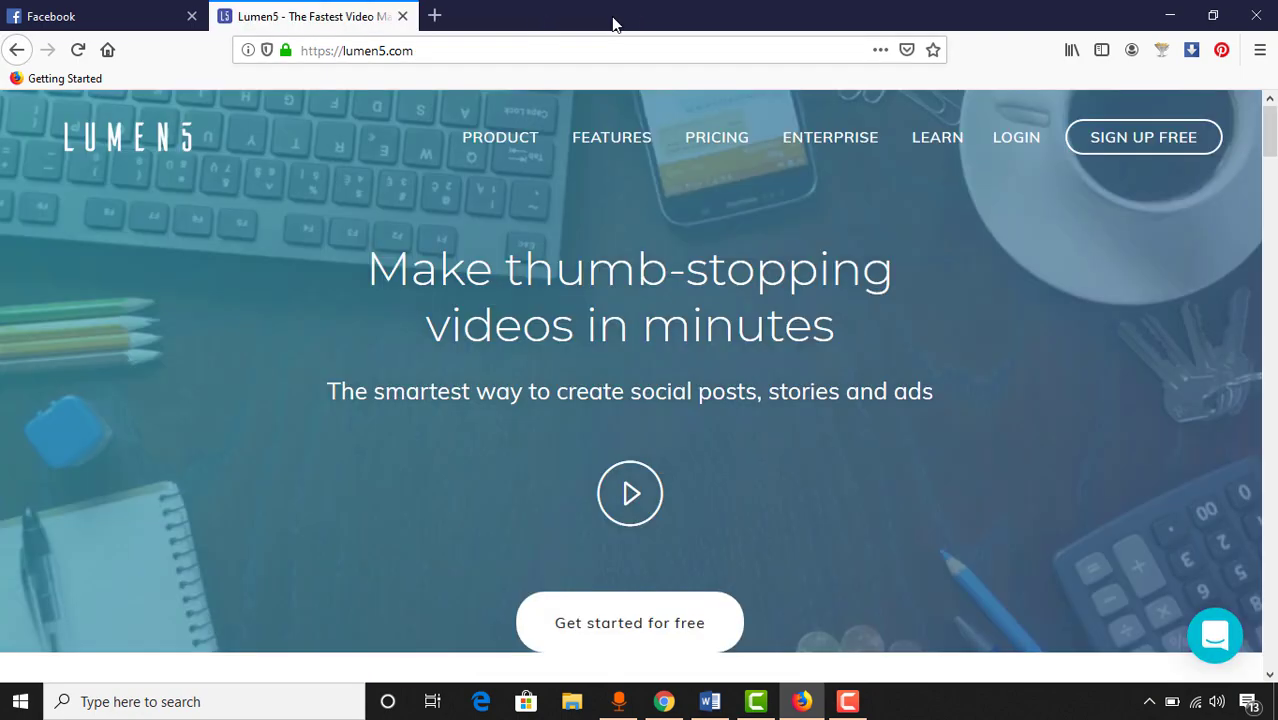
left_click(1016, 158)
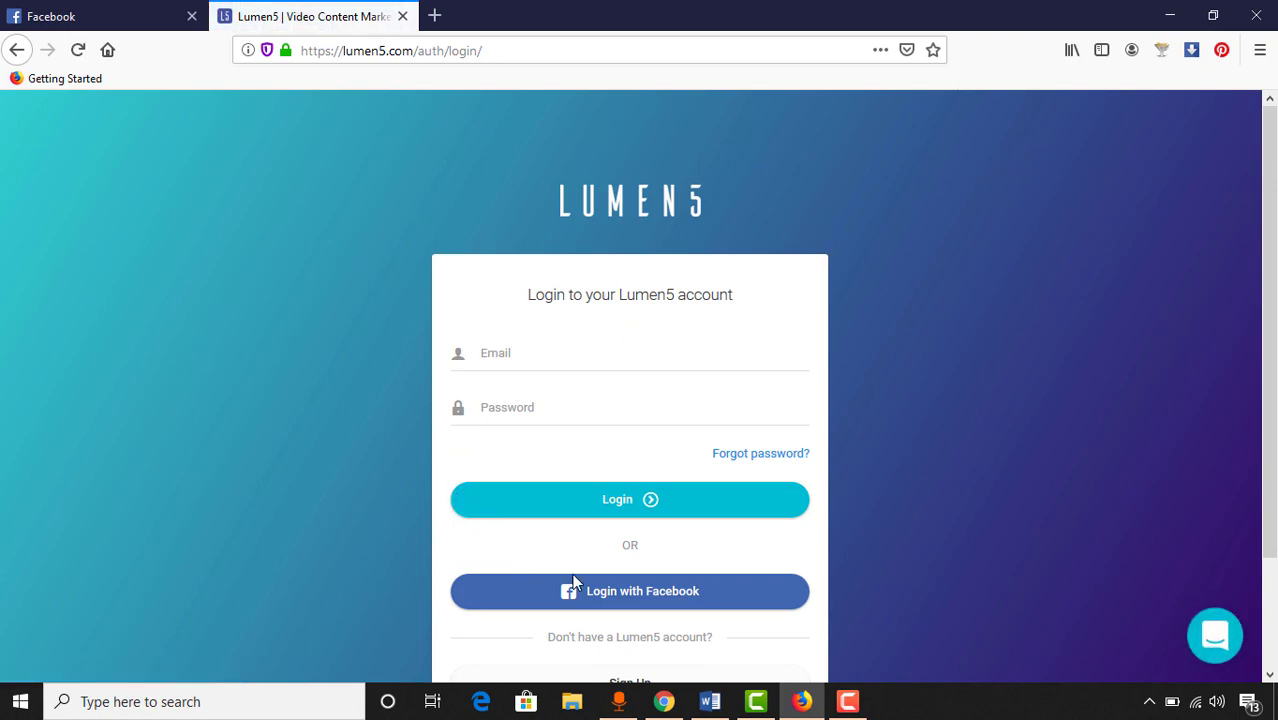
left_click(651, 610)
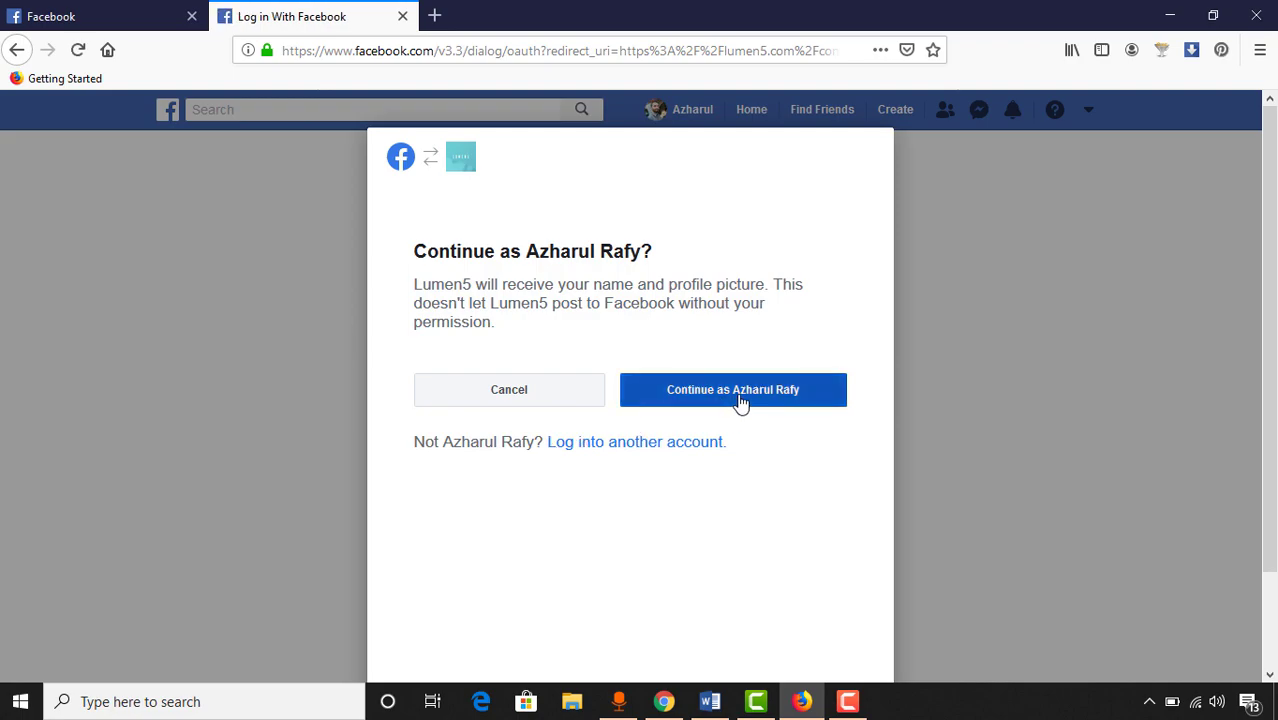
left_click(740, 400)
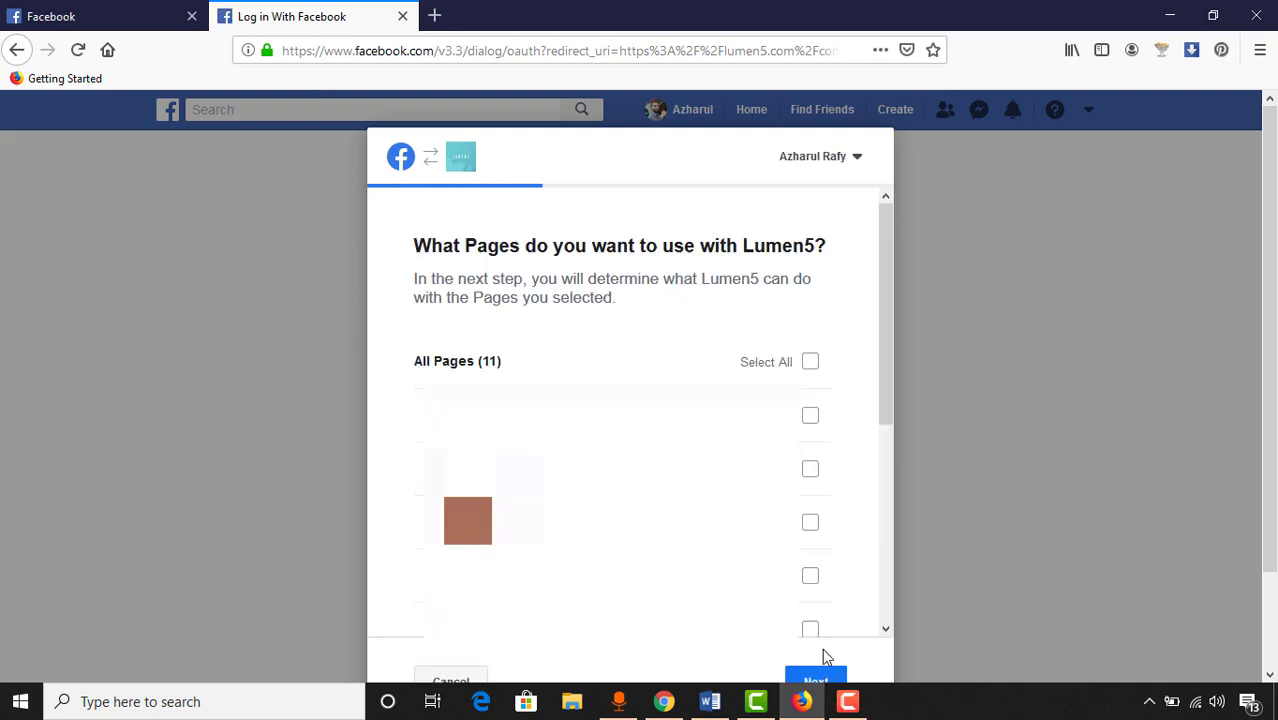
left_click(812, 679)
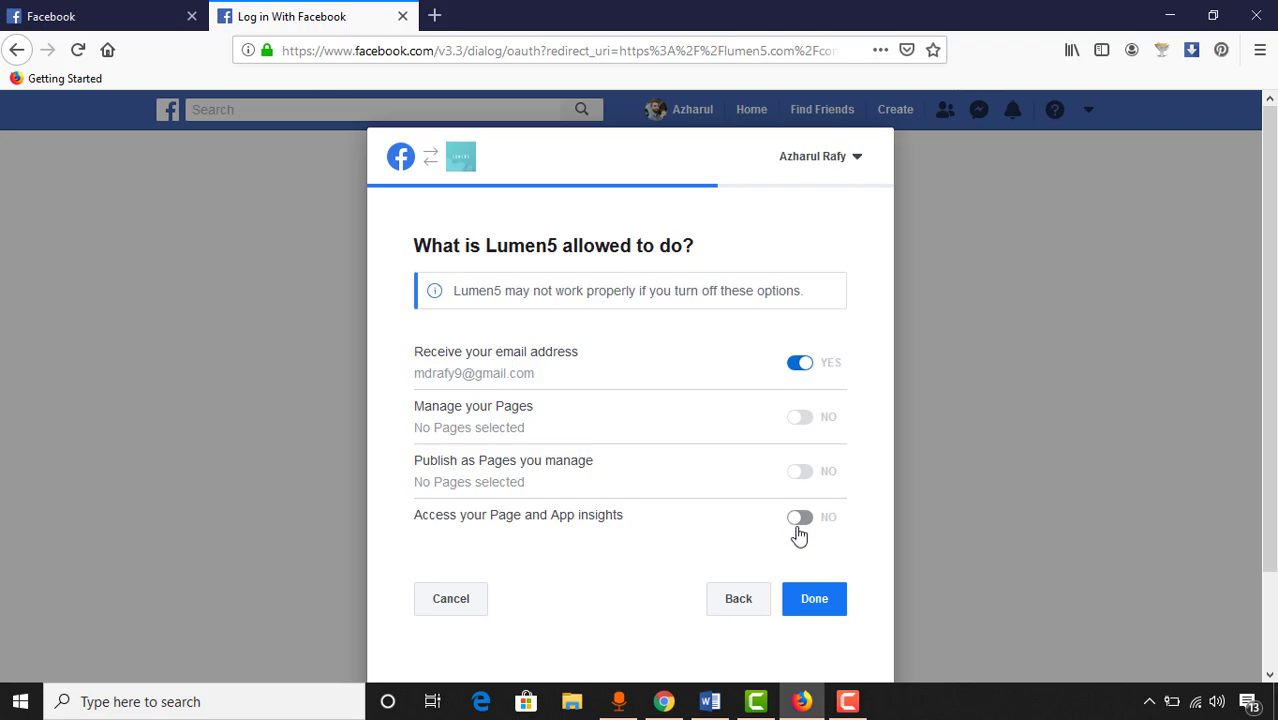
left_click(832, 612)
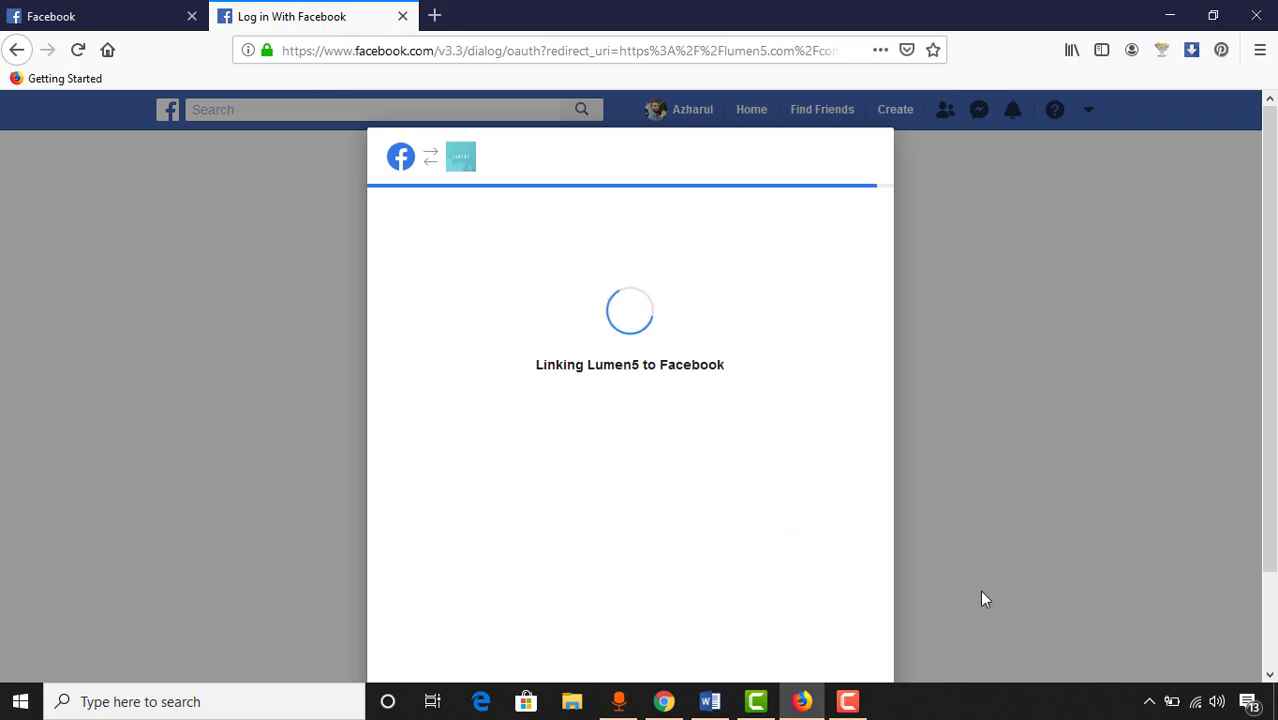
left_click(664, 425)
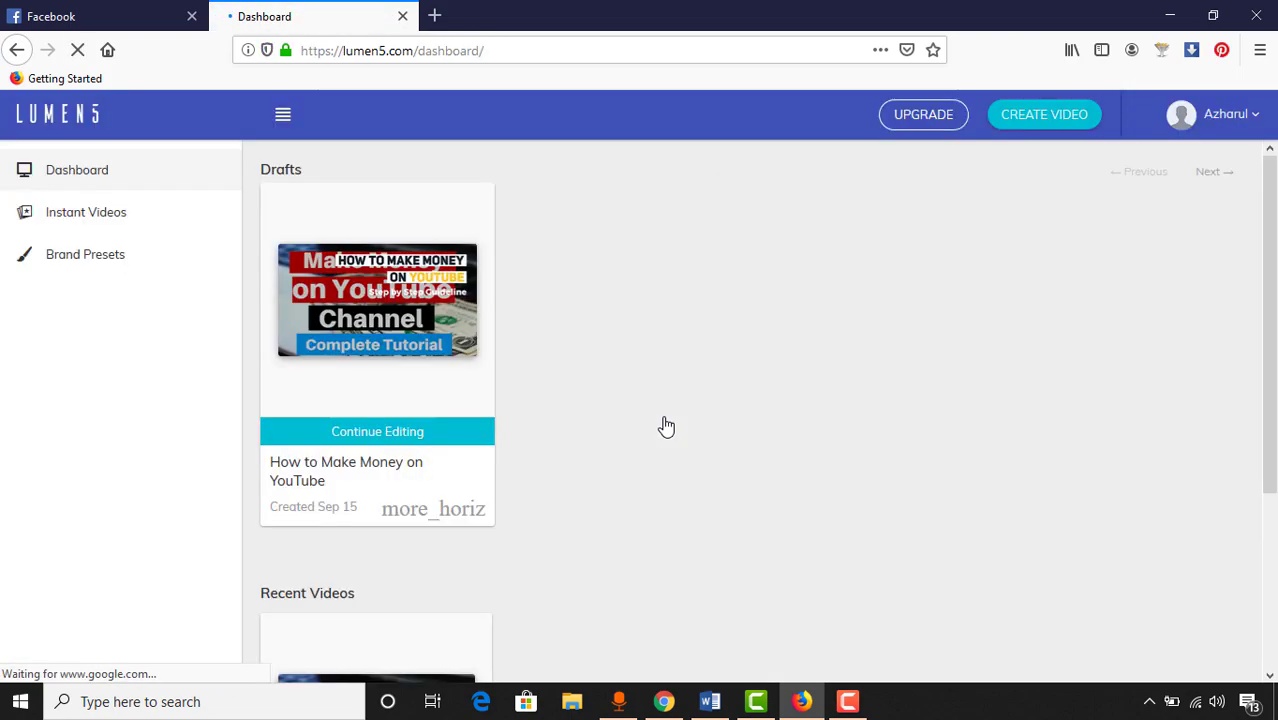
Step: Create a new video and pick the YouTube Landscape 16:9 format
left_click(1068, 134)
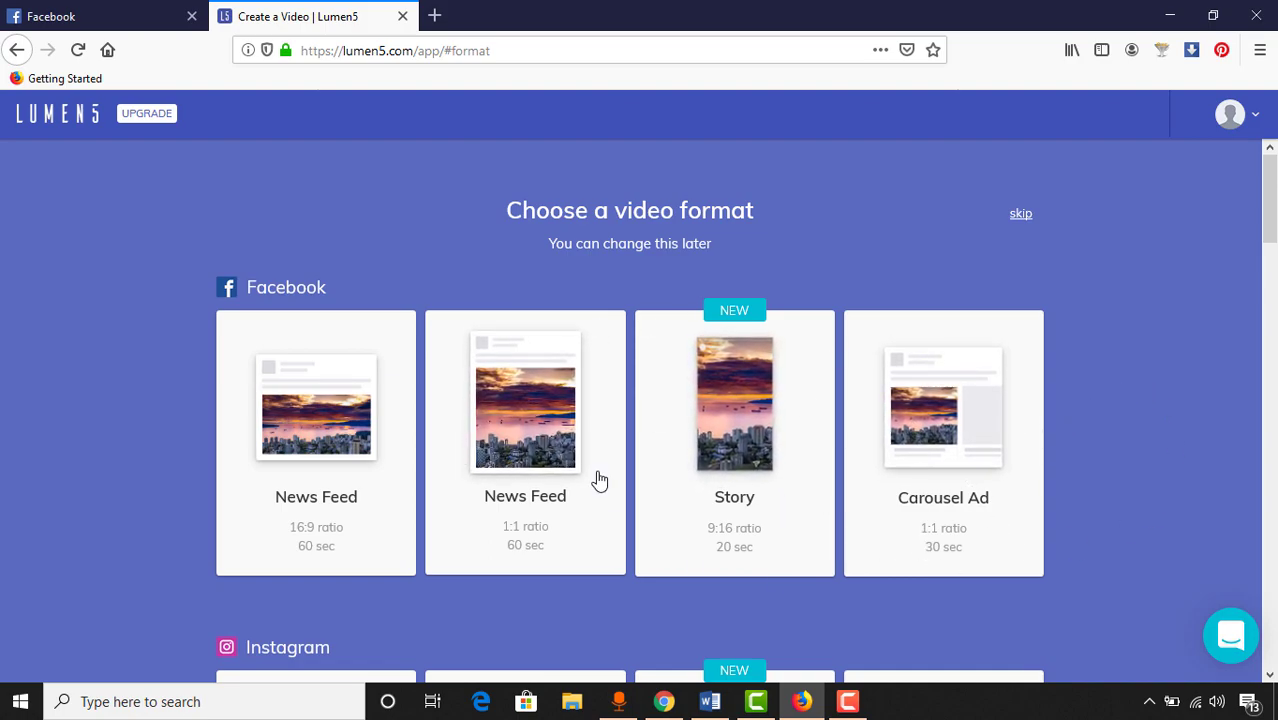
scroll(937, 341, "down", 4)
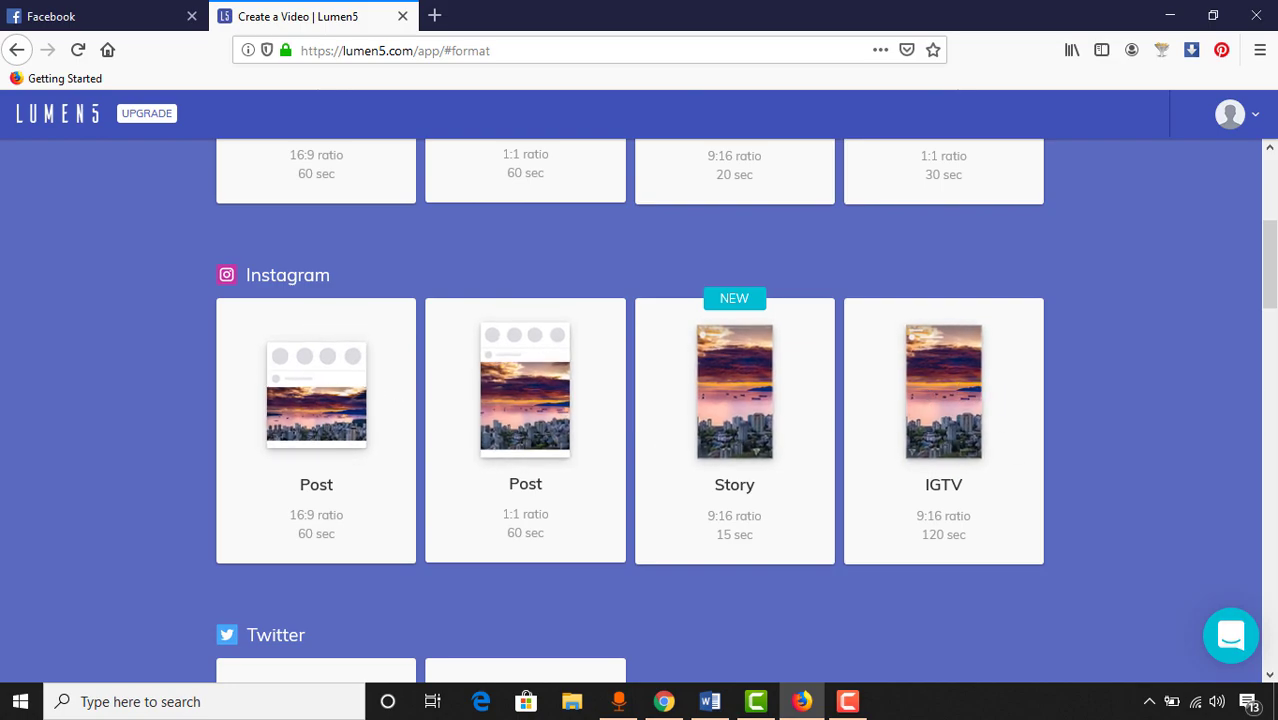
scroll(543, 480, "down", 4)
scroll(322, 540, "down", 8)
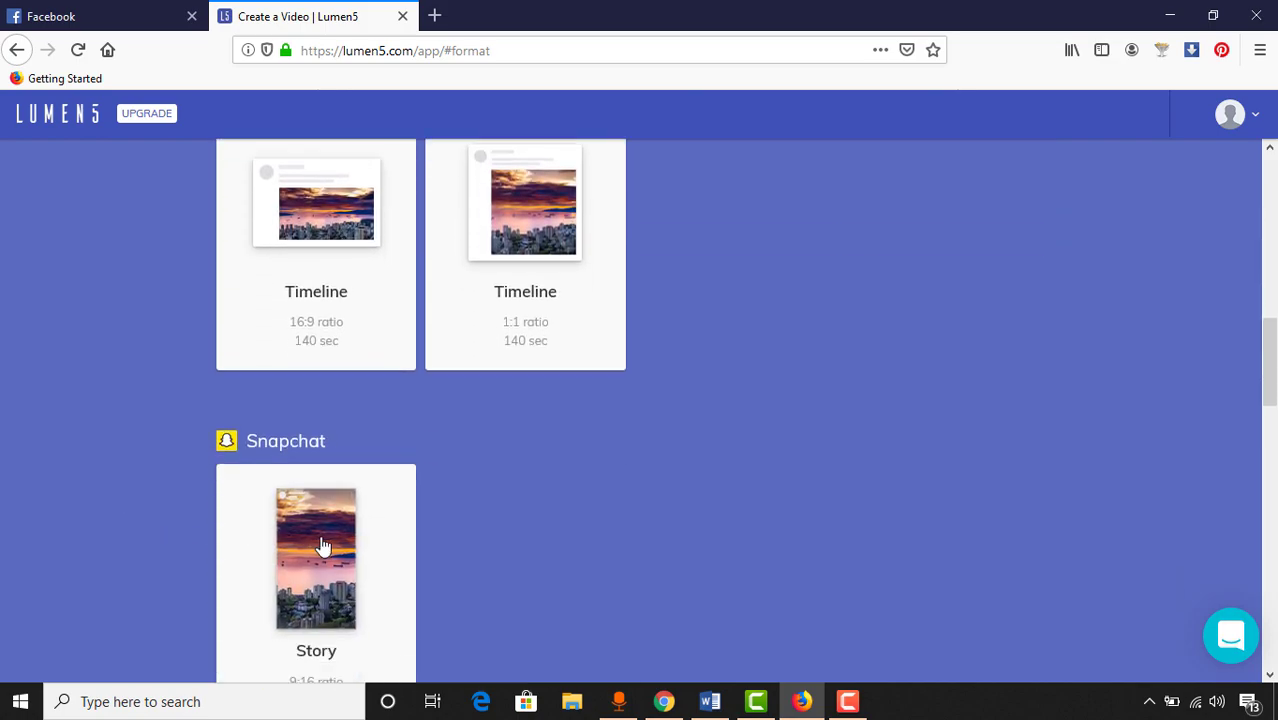
scroll(379, 522, "down", 7)
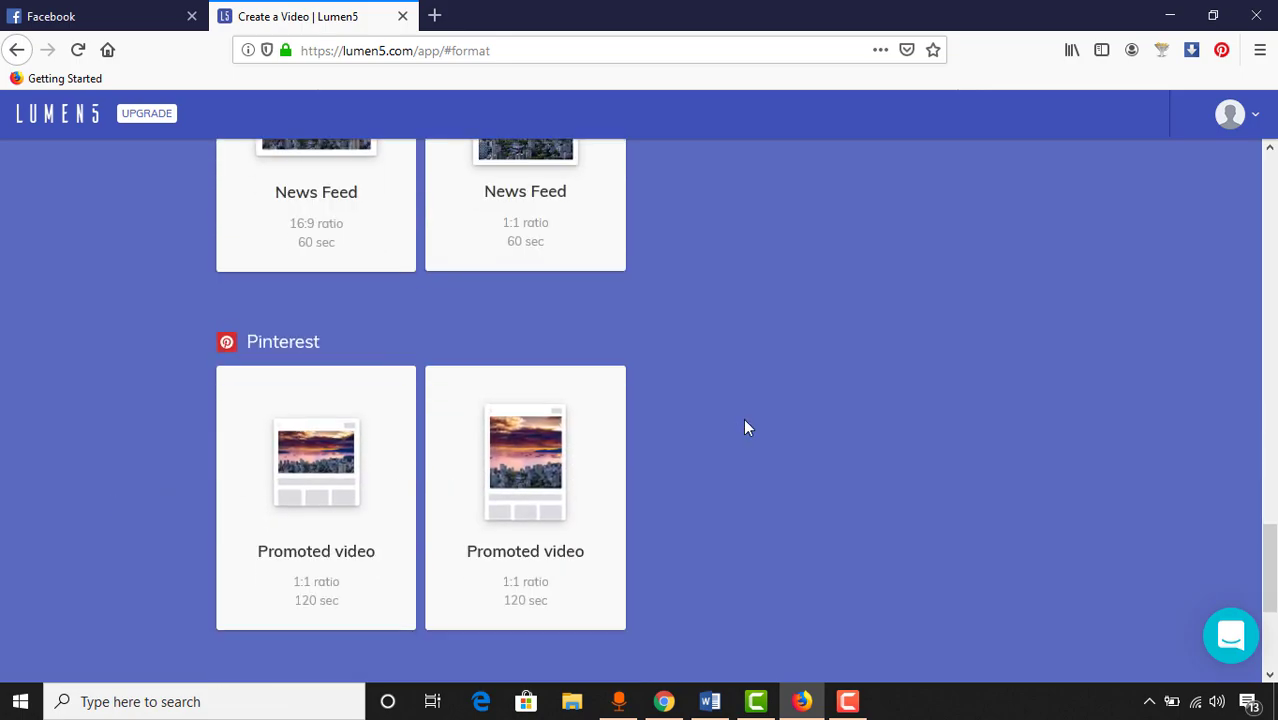
scroll(827, 400, "up", 4)
scroll(811, 423, "down", 3)
scroll(740, 465, "down", 1)
scroll(852, 427, "up", 9)
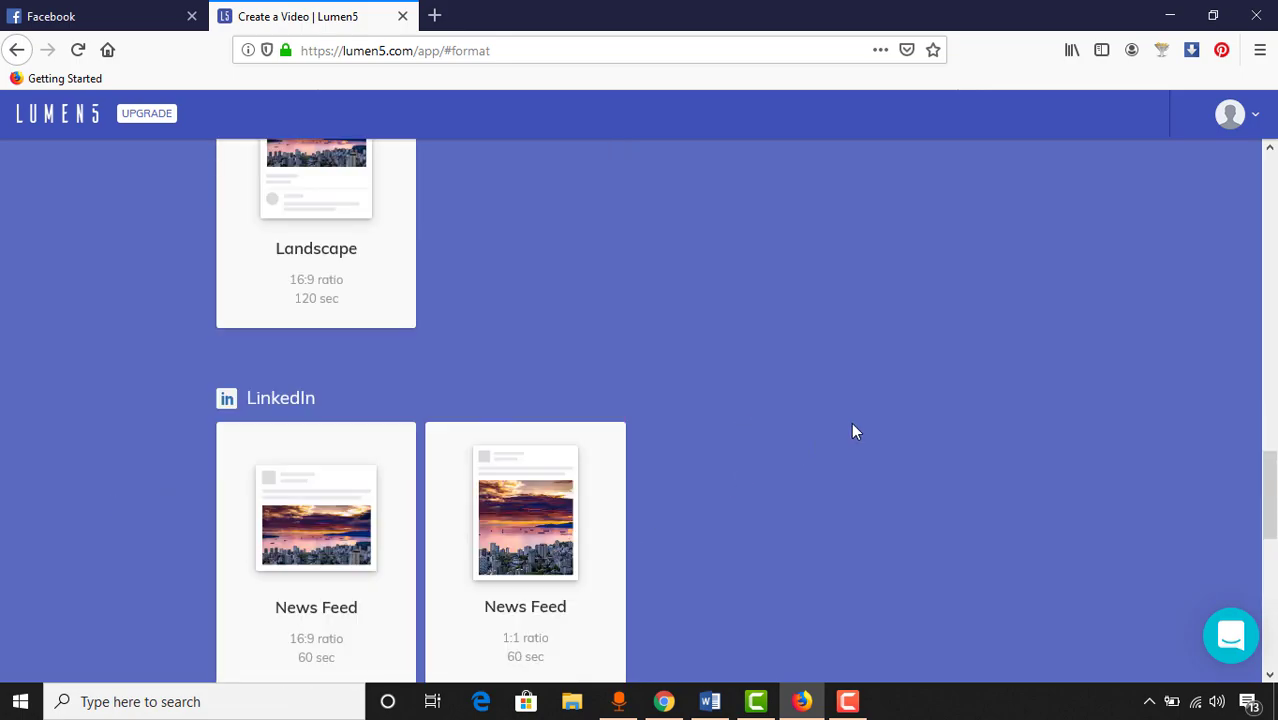
scroll(896, 419, "down", 2)
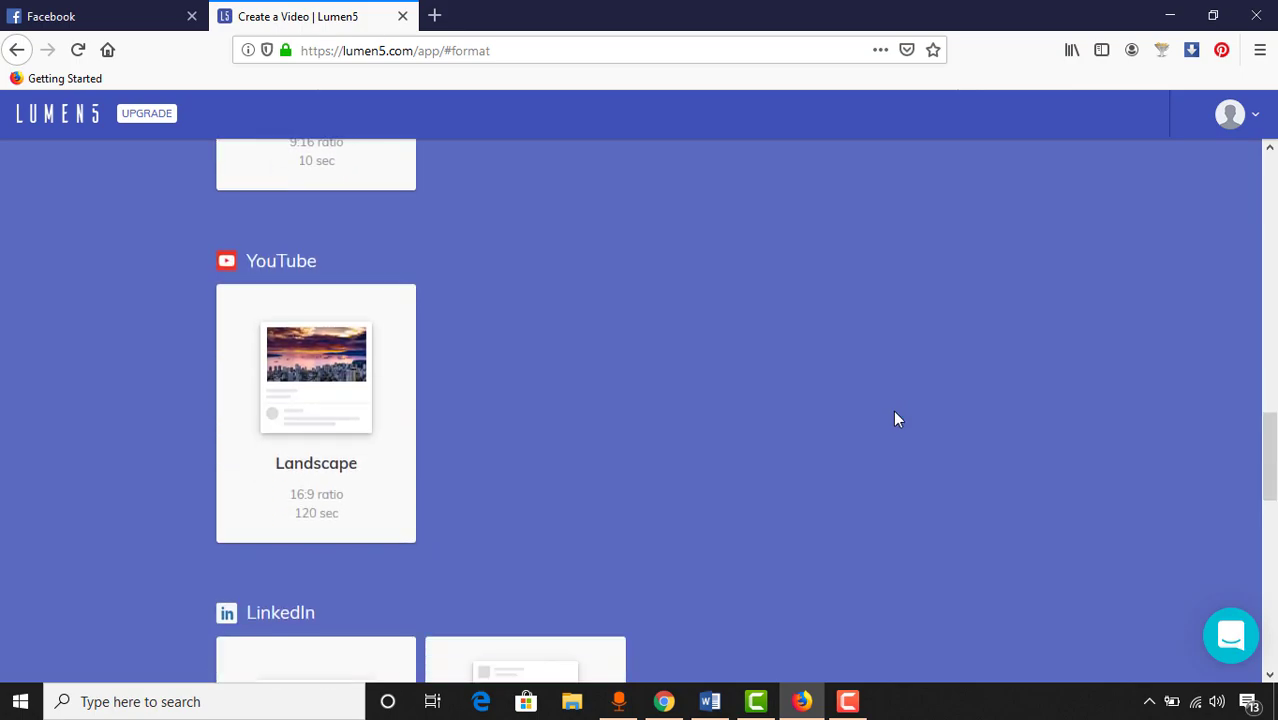
left_click(311, 356)
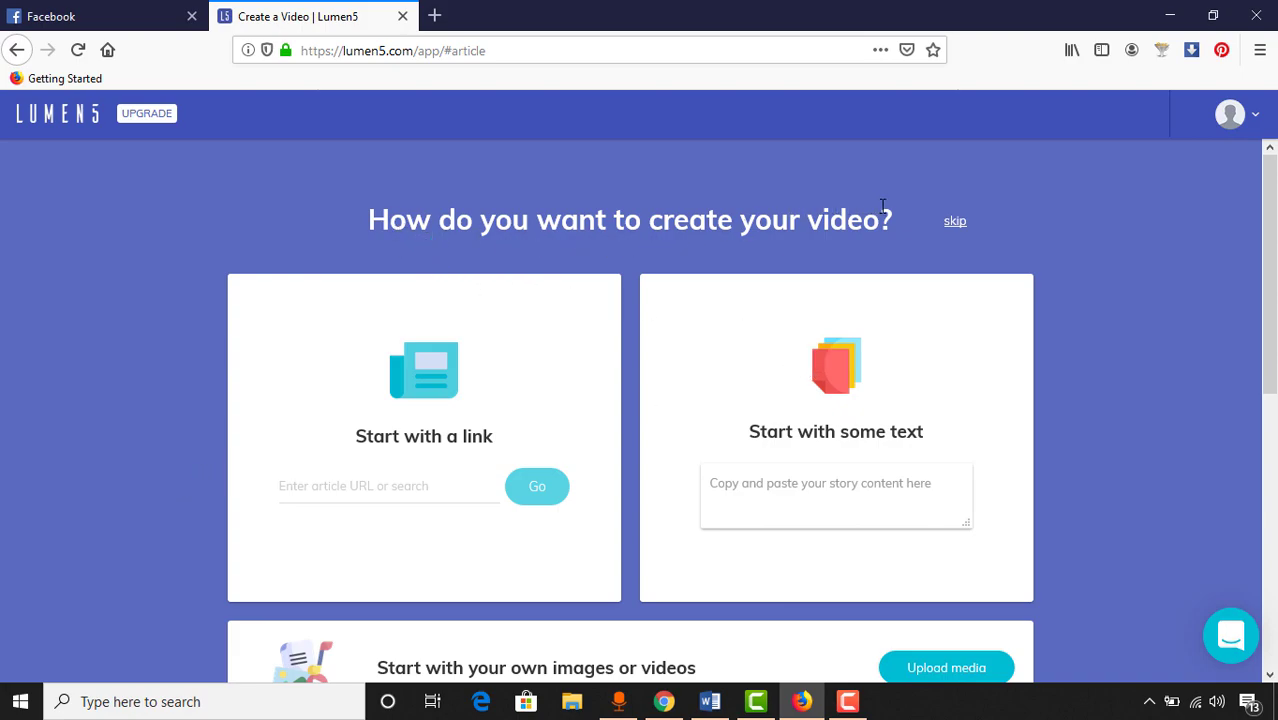
left_click(435, 484)
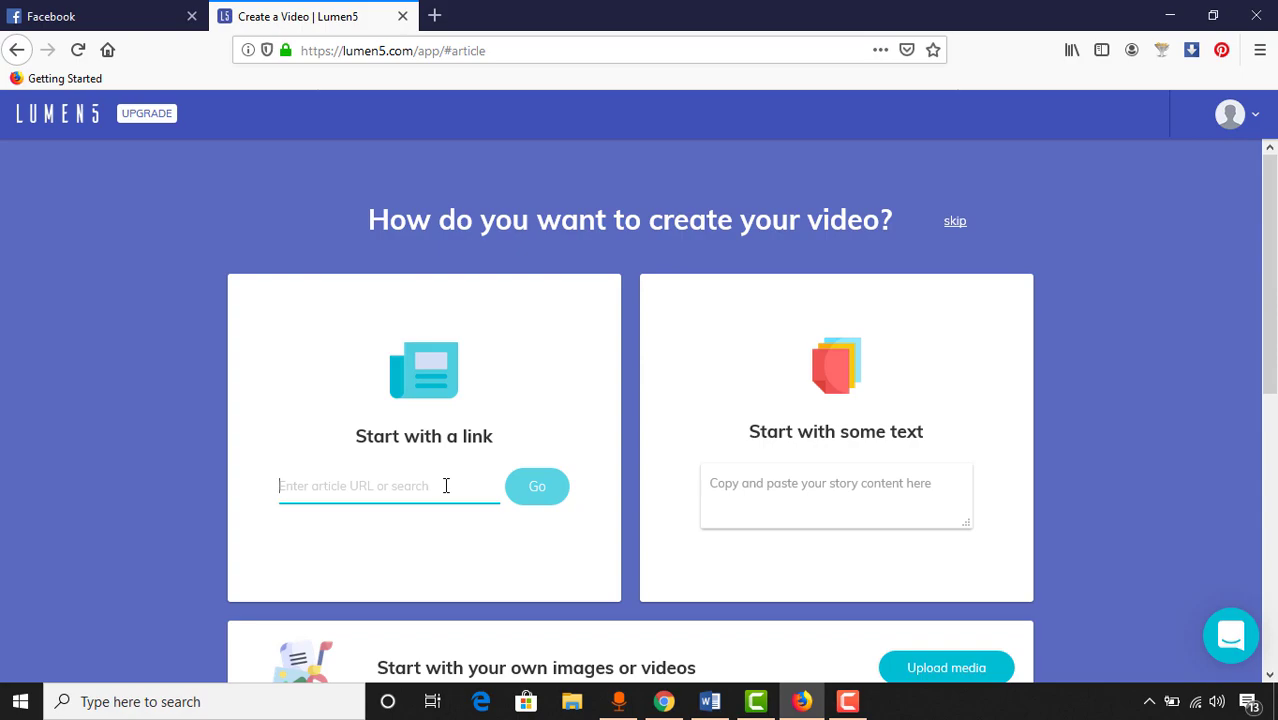
scroll(876, 463, "down", 2)
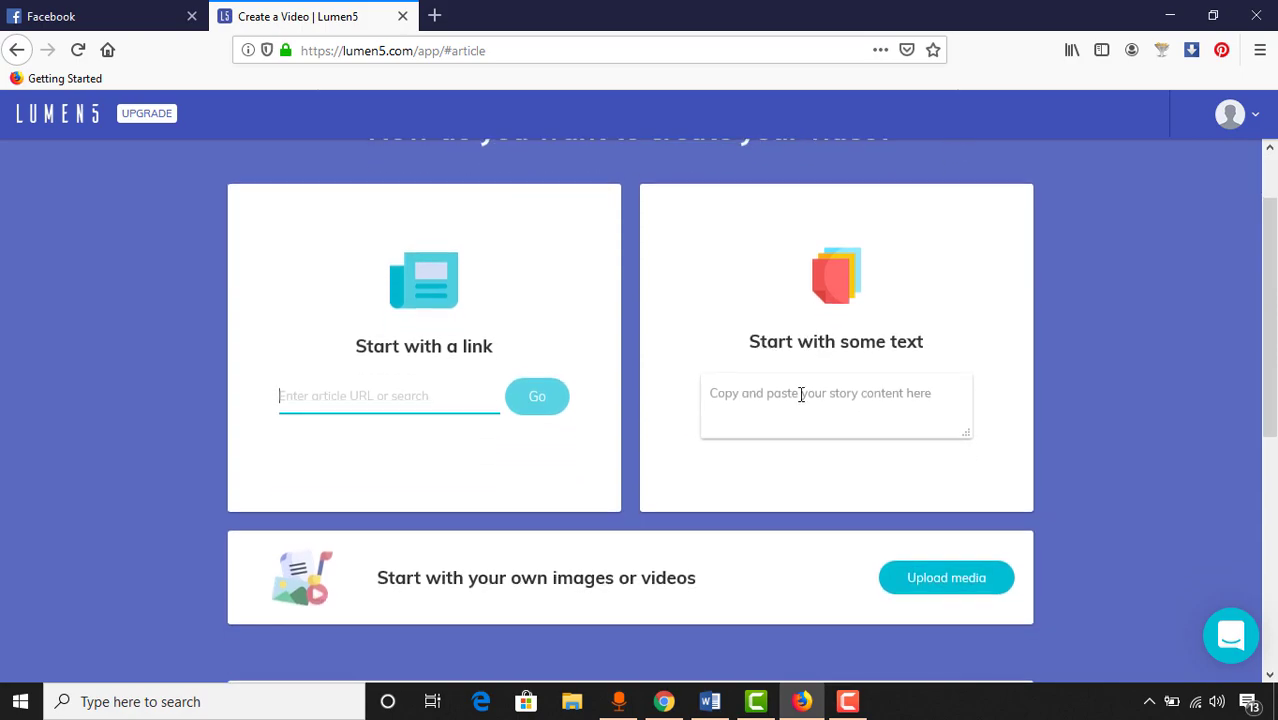
left_click(846, 405)
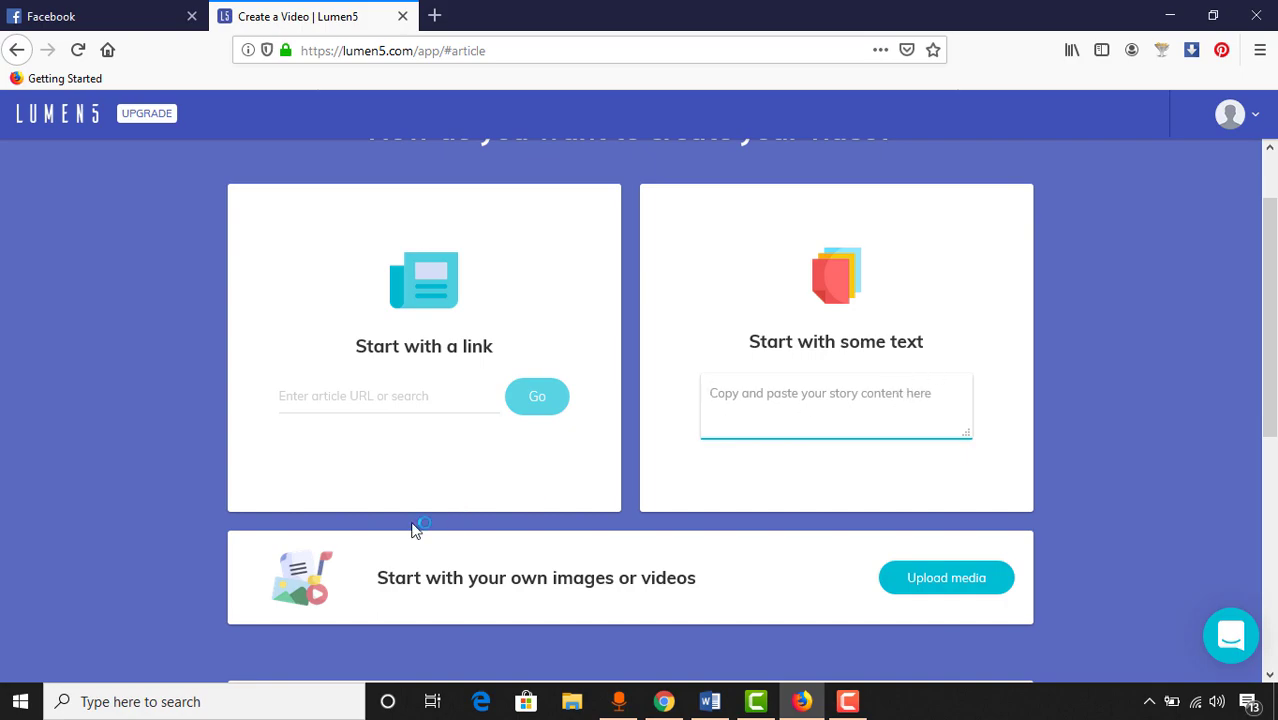
scroll(415, 530, "down", 2)
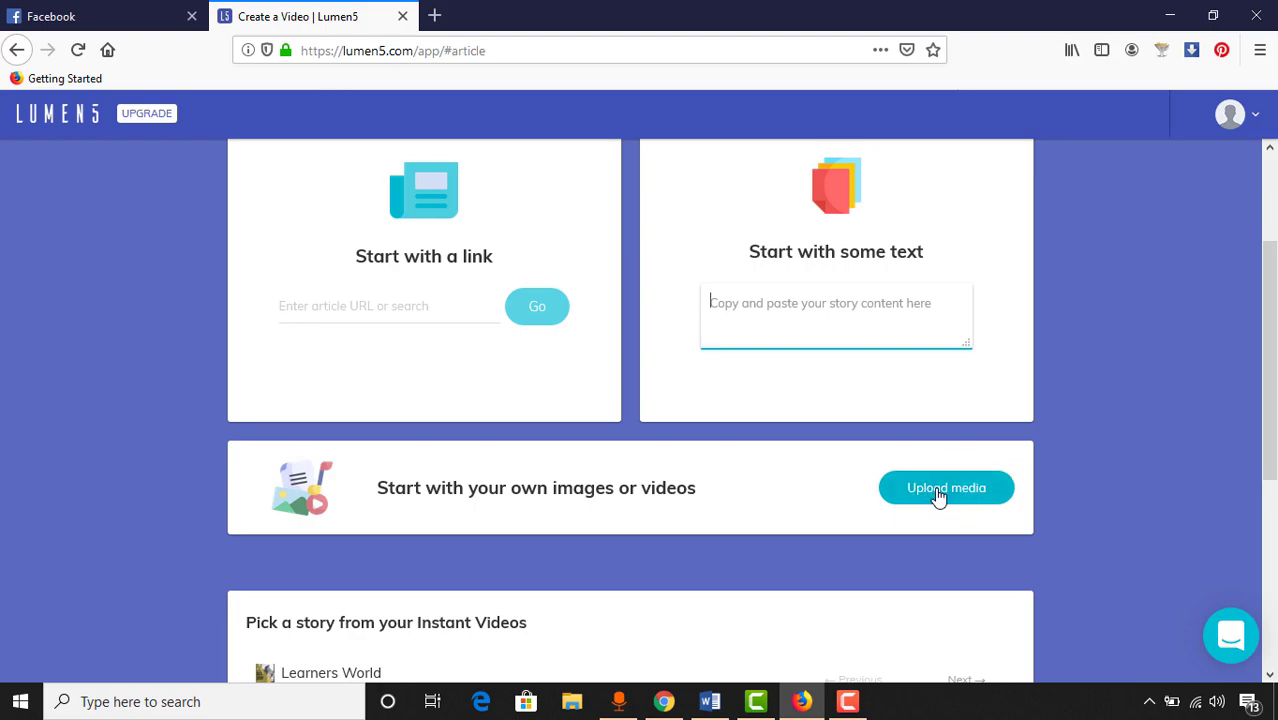
scroll(700, 520, "down", 2)
scroll(5, 571, "up", 5)
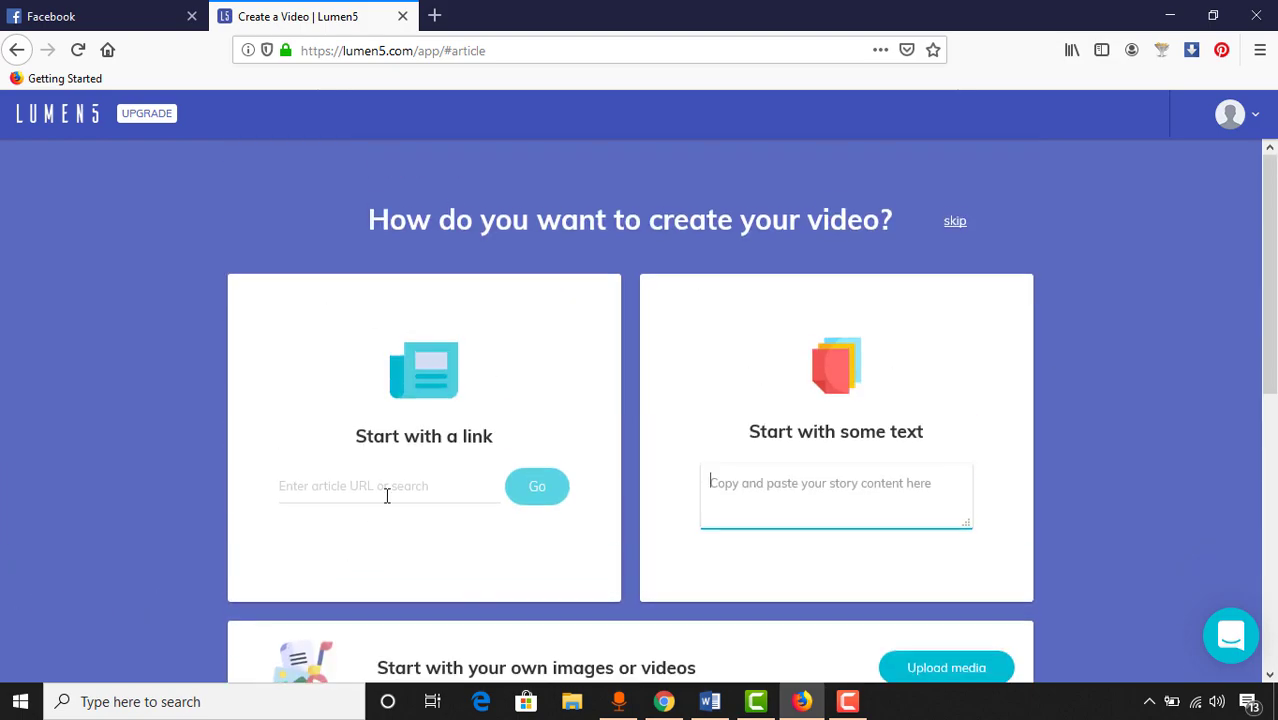
Step: In a new tab, open learners.world and the 'Get Practice Works' data-entry post
left_click(434, 15)
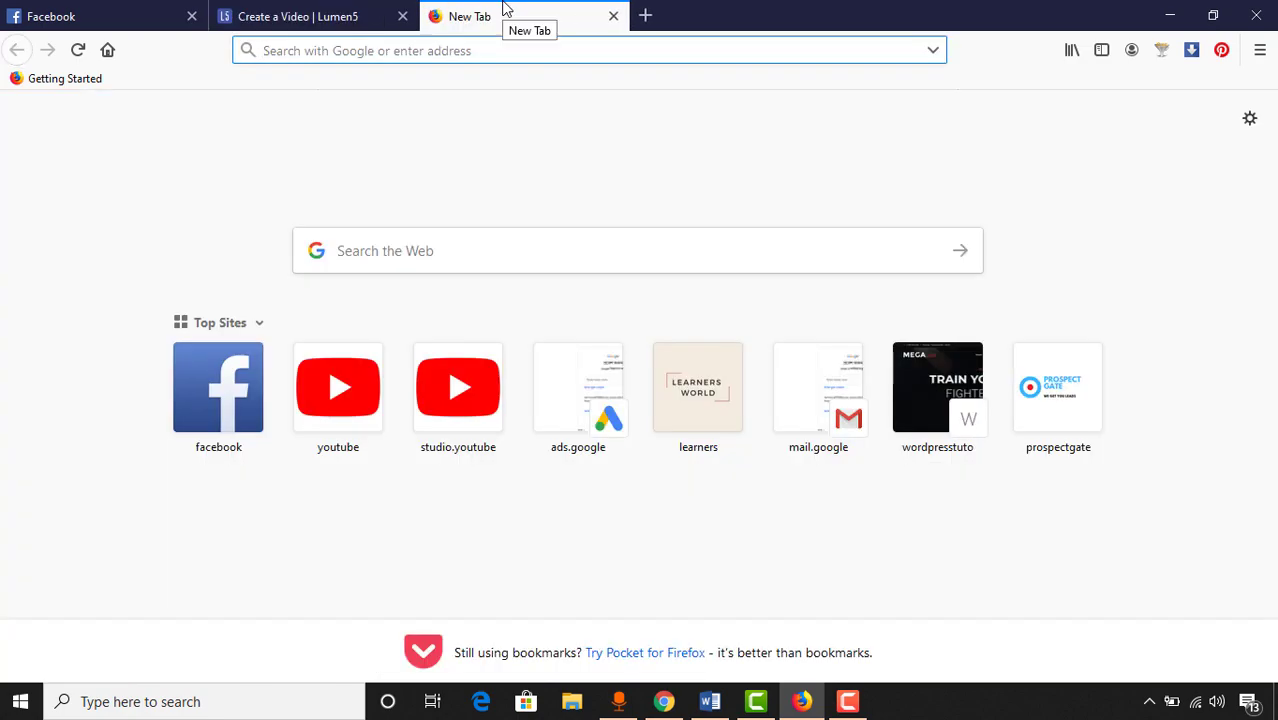
type("learn")
key("BackSpace")
type("rs.world/")
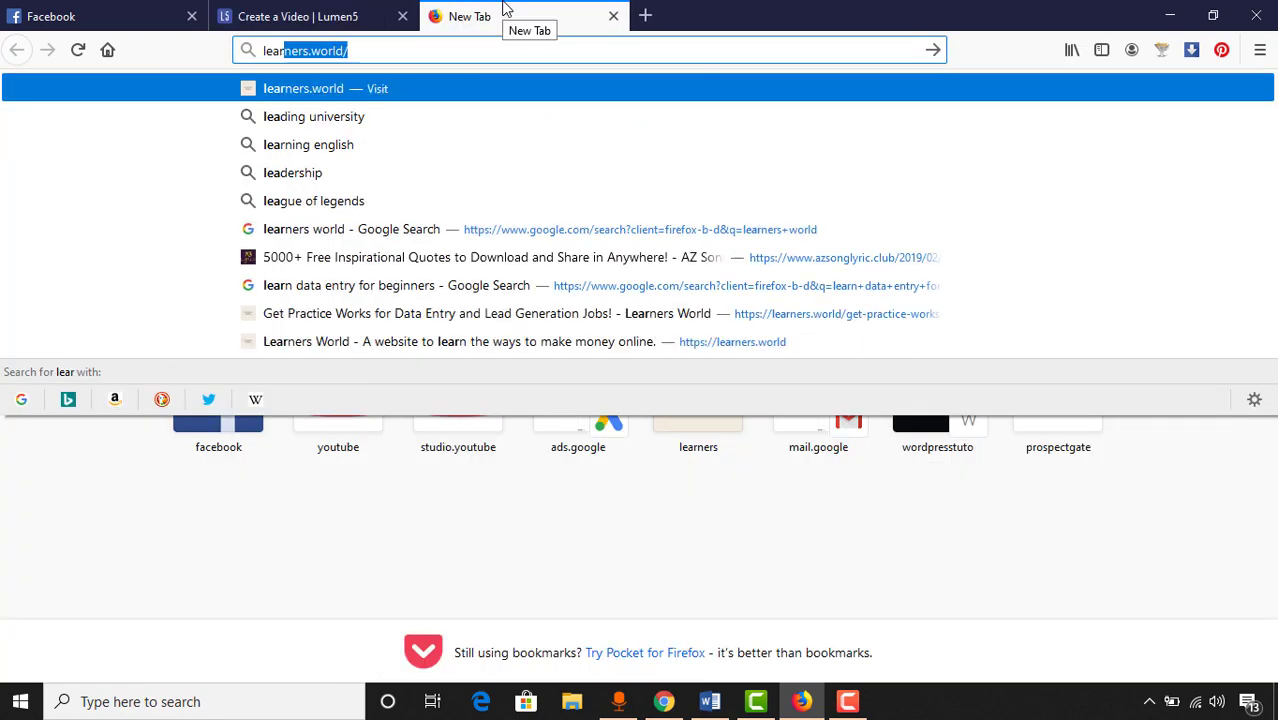
key("Return")
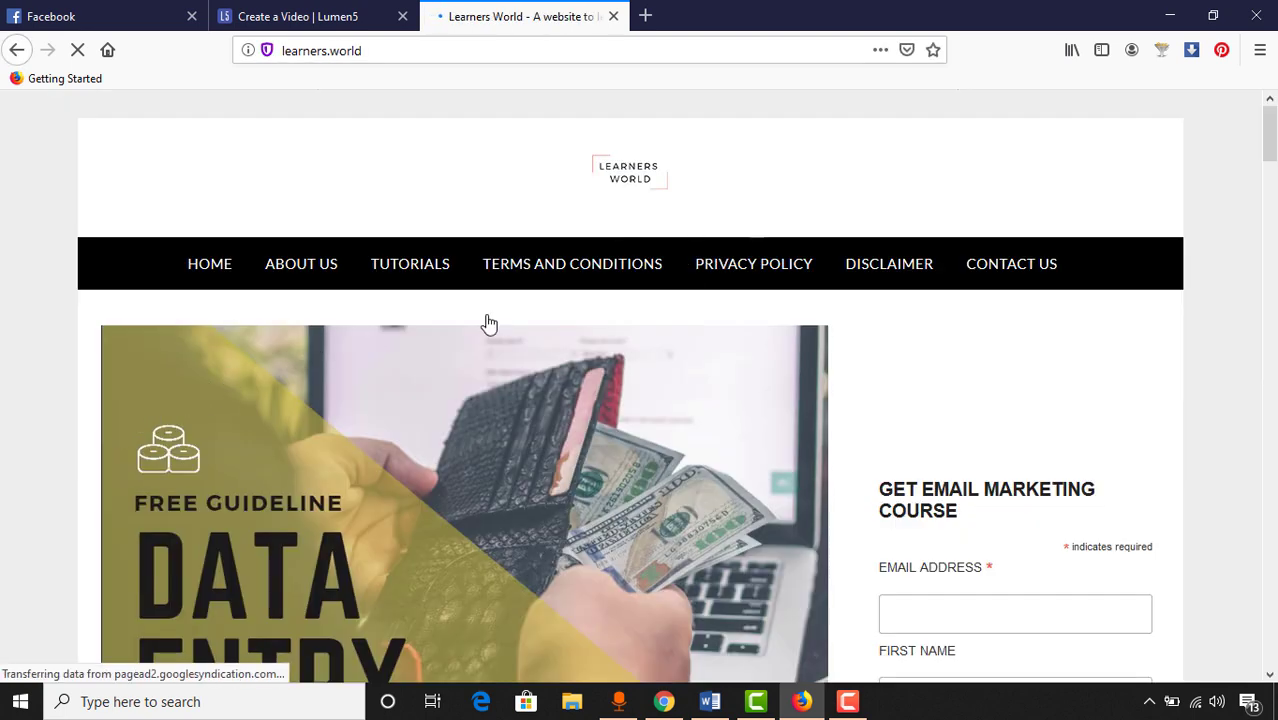
scroll(2, 505, "down", 5)
scroll(2, 505, "down", 20)
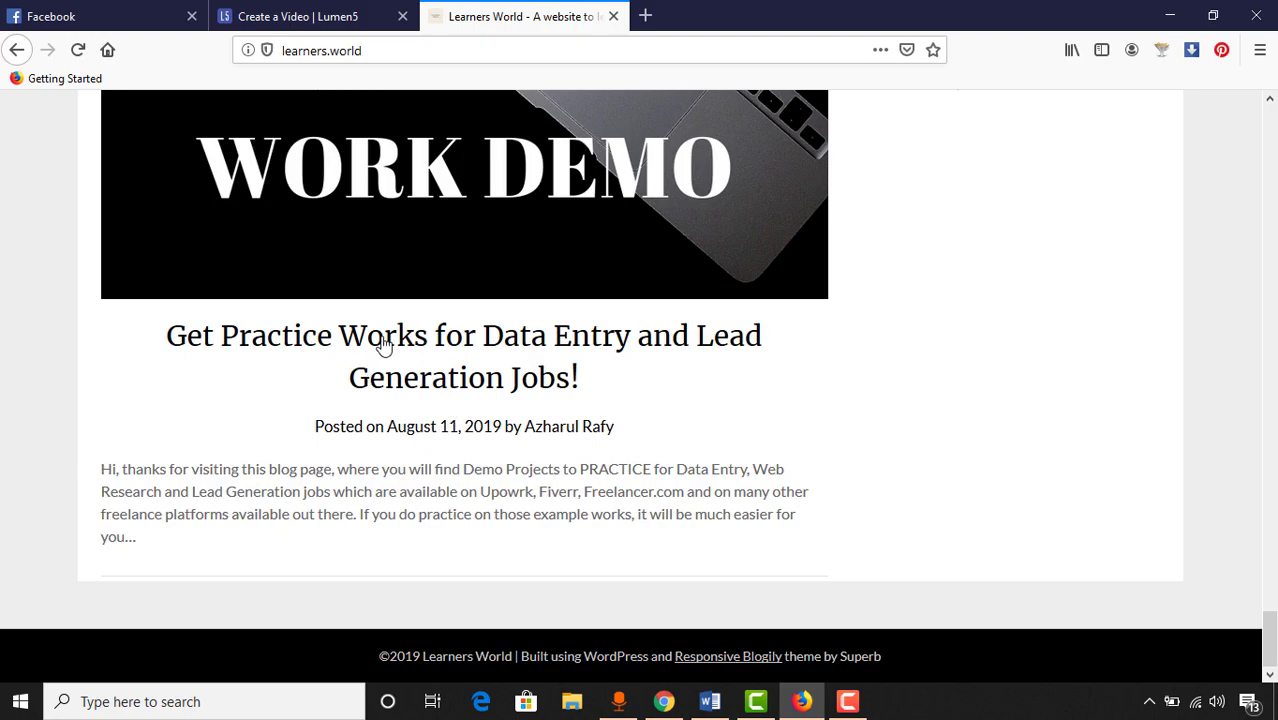
left_click(720, 336)
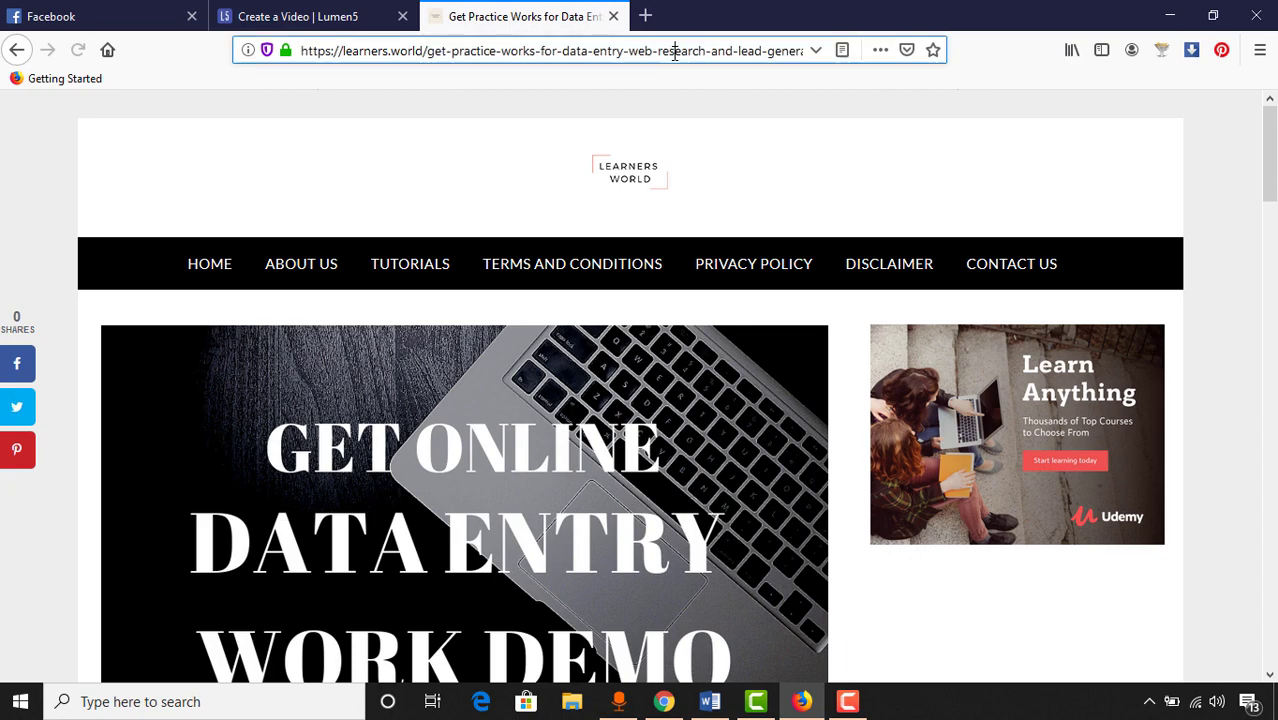
Step: Copy the post's web address and bring it back to Lumen5's link field
left_click(675, 53)
right_click(675, 53)
left_click(719, 111)
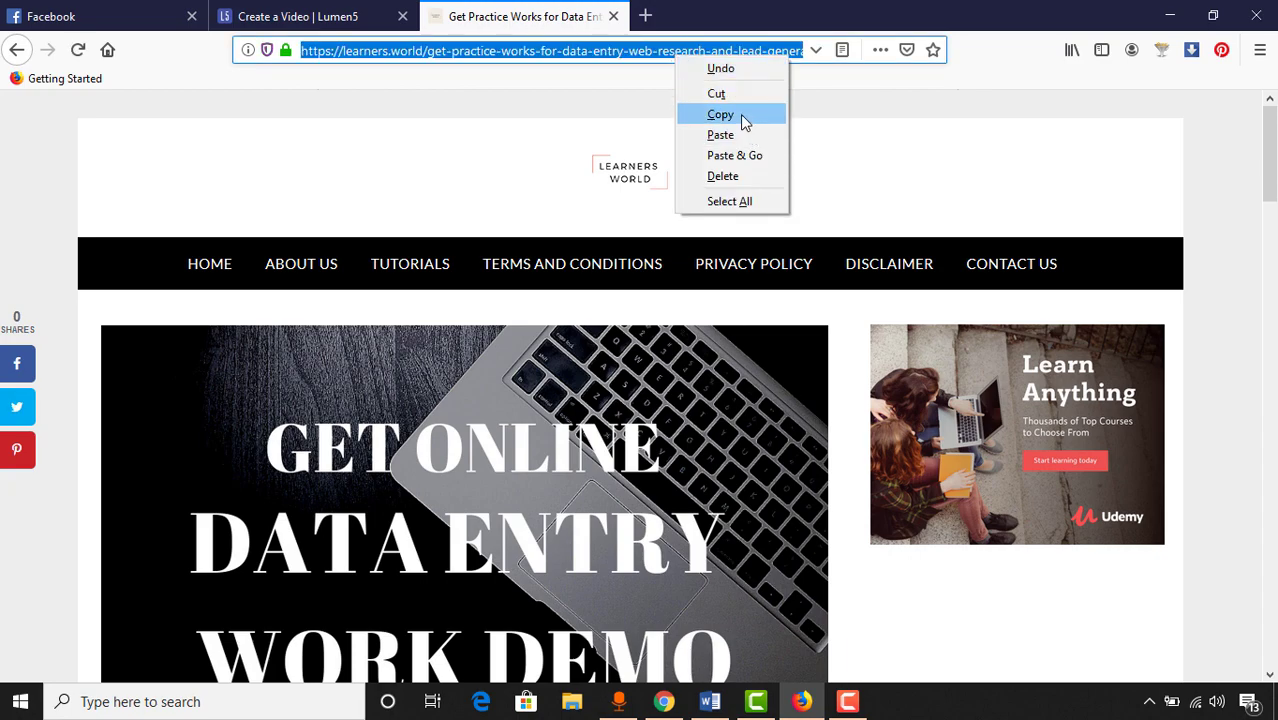
left_click(300, 16)
right_click(409, 484)
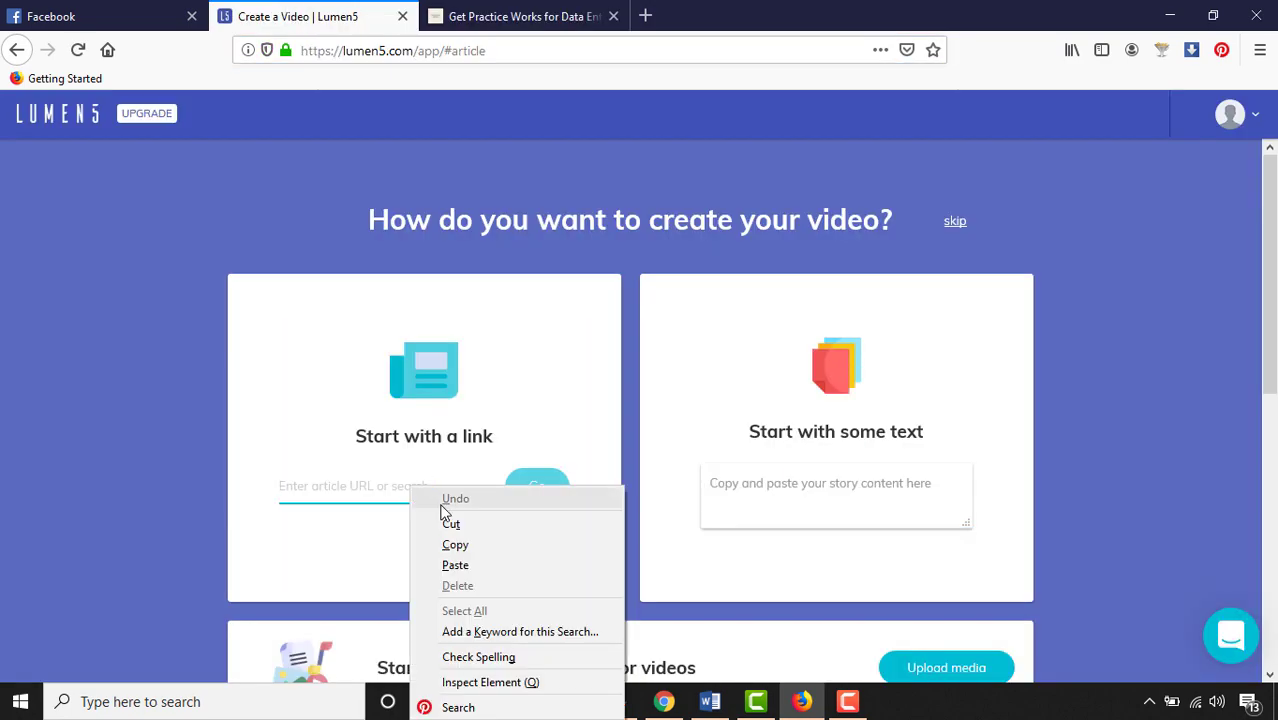
Step: Paste the article link, build the video from it, and apply the Every moment theme
left_click(472, 566)
left_click(537, 487)
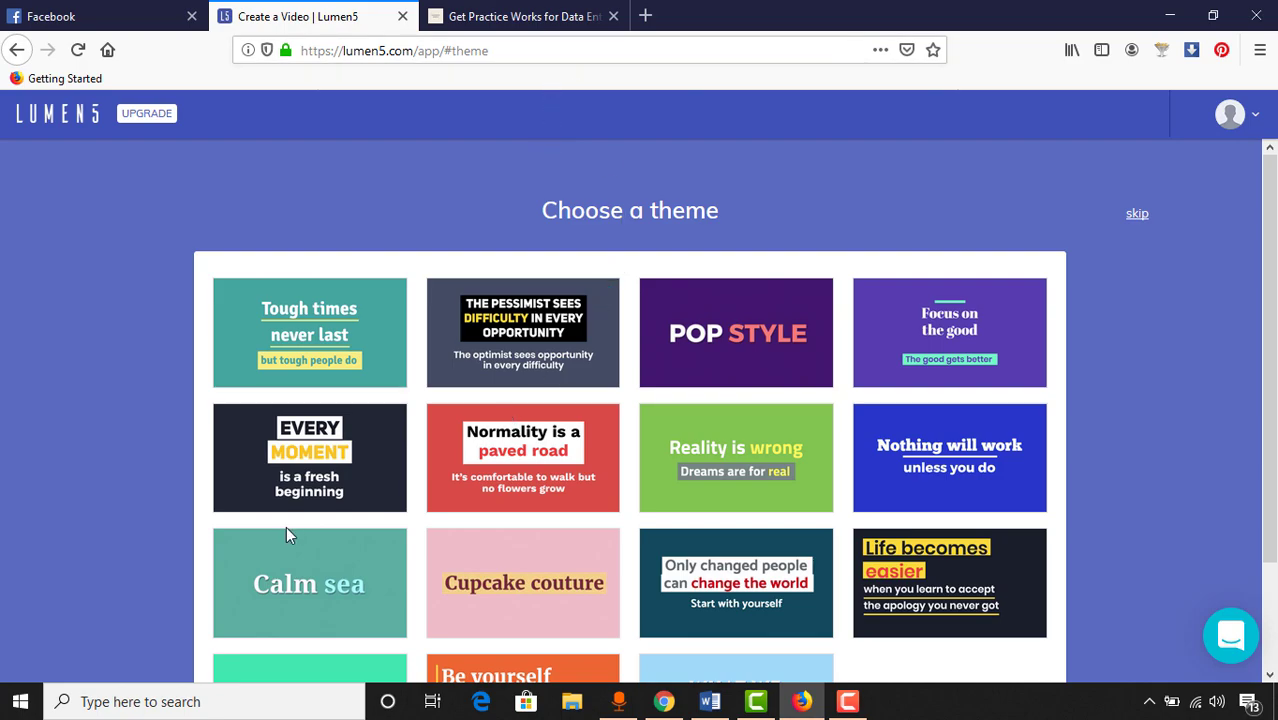
left_click(349, 470)
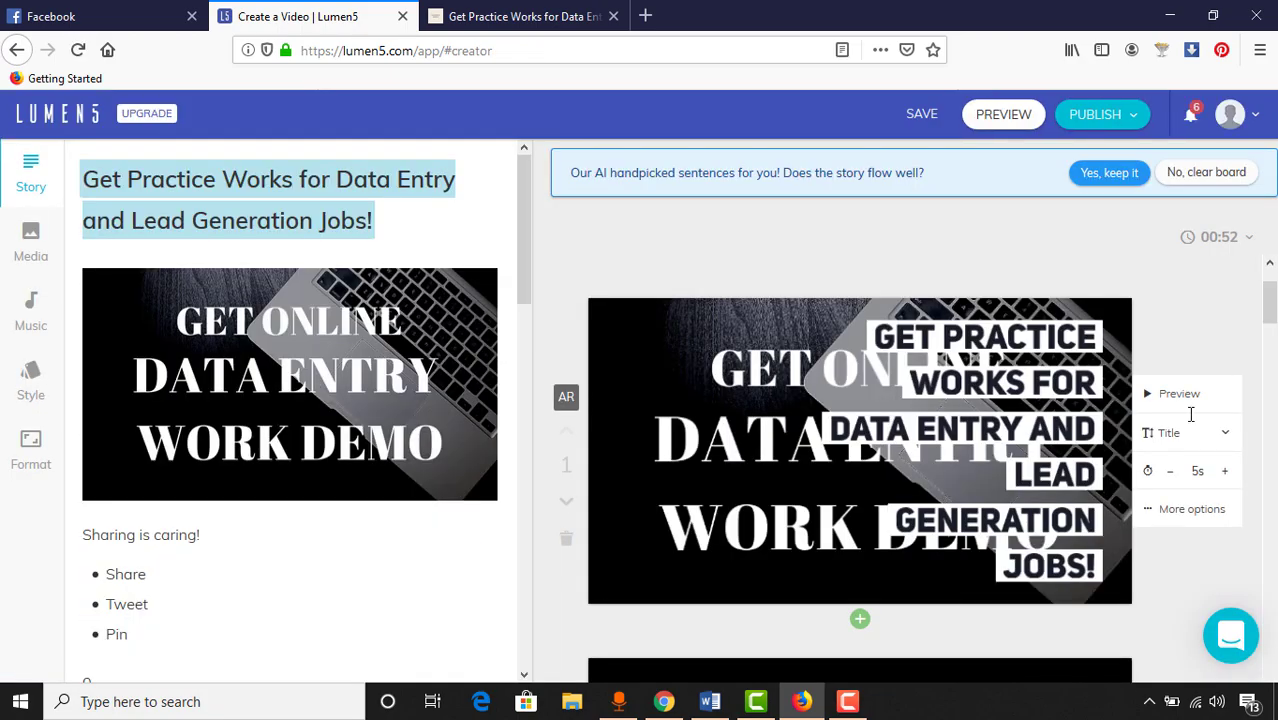
scroll(1191, 414, "down", 3)
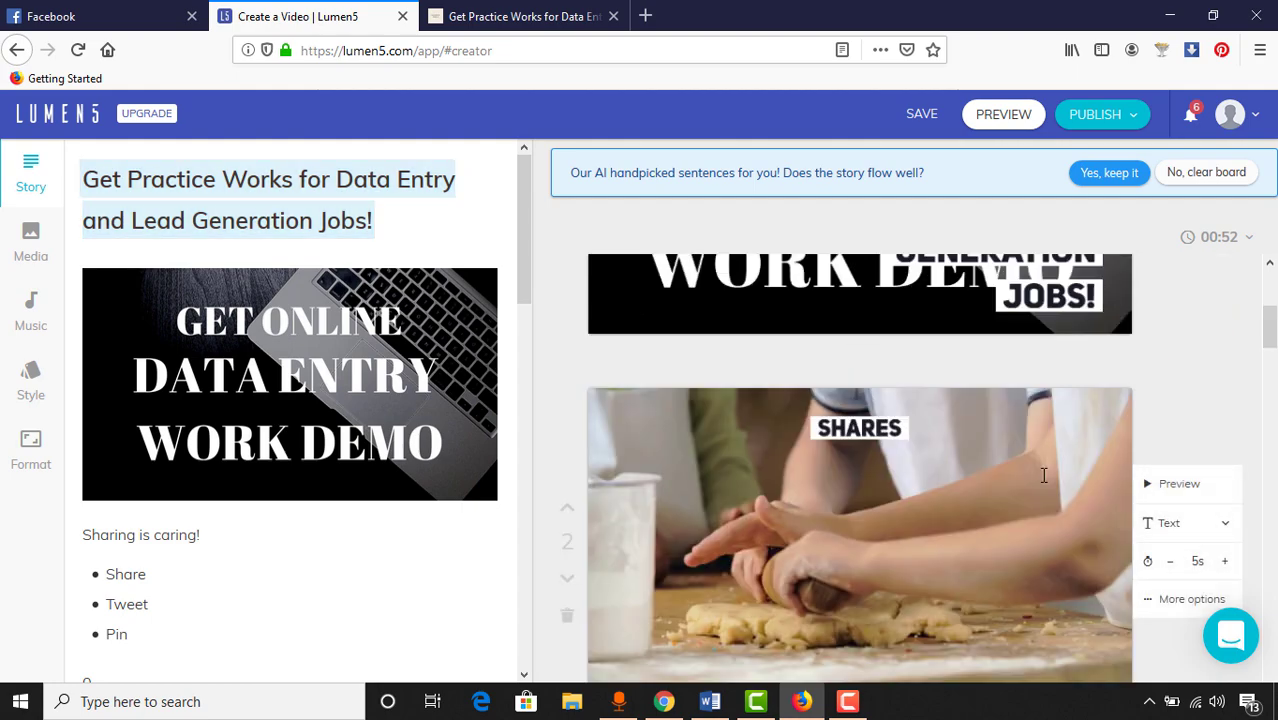
scroll(1043, 472, "down", 10)
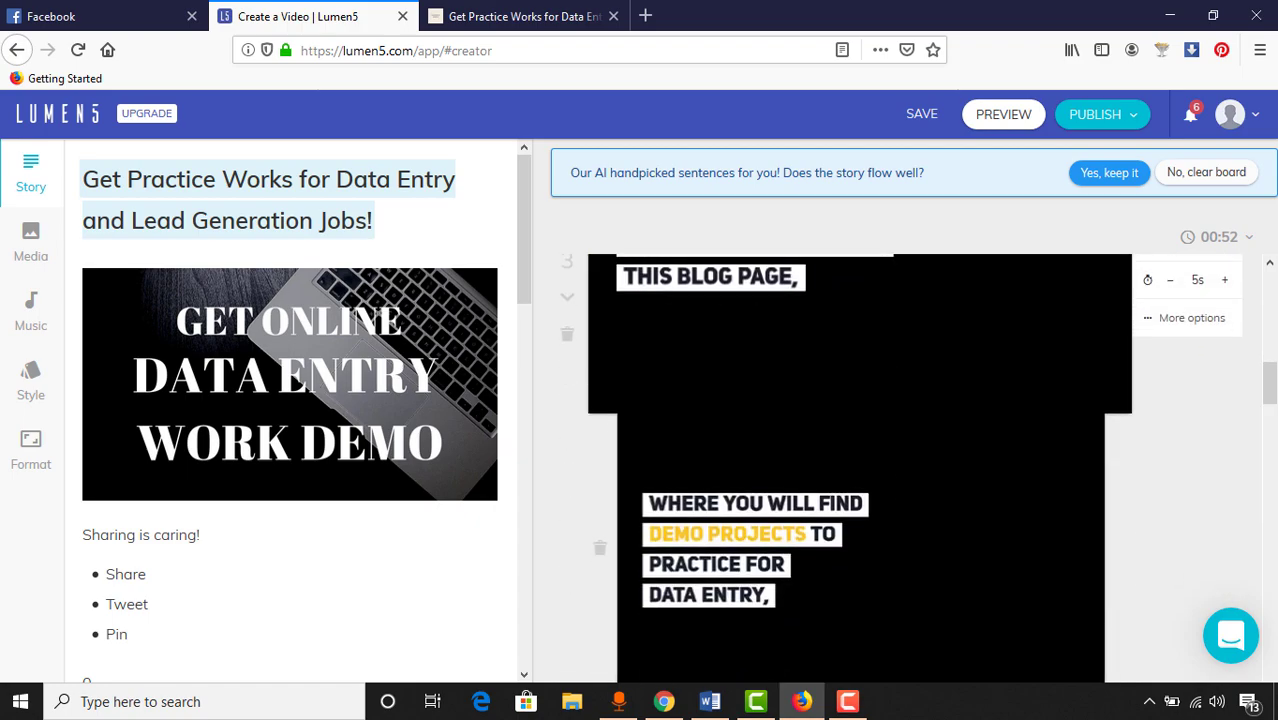
scroll(824, 418, "up", 10)
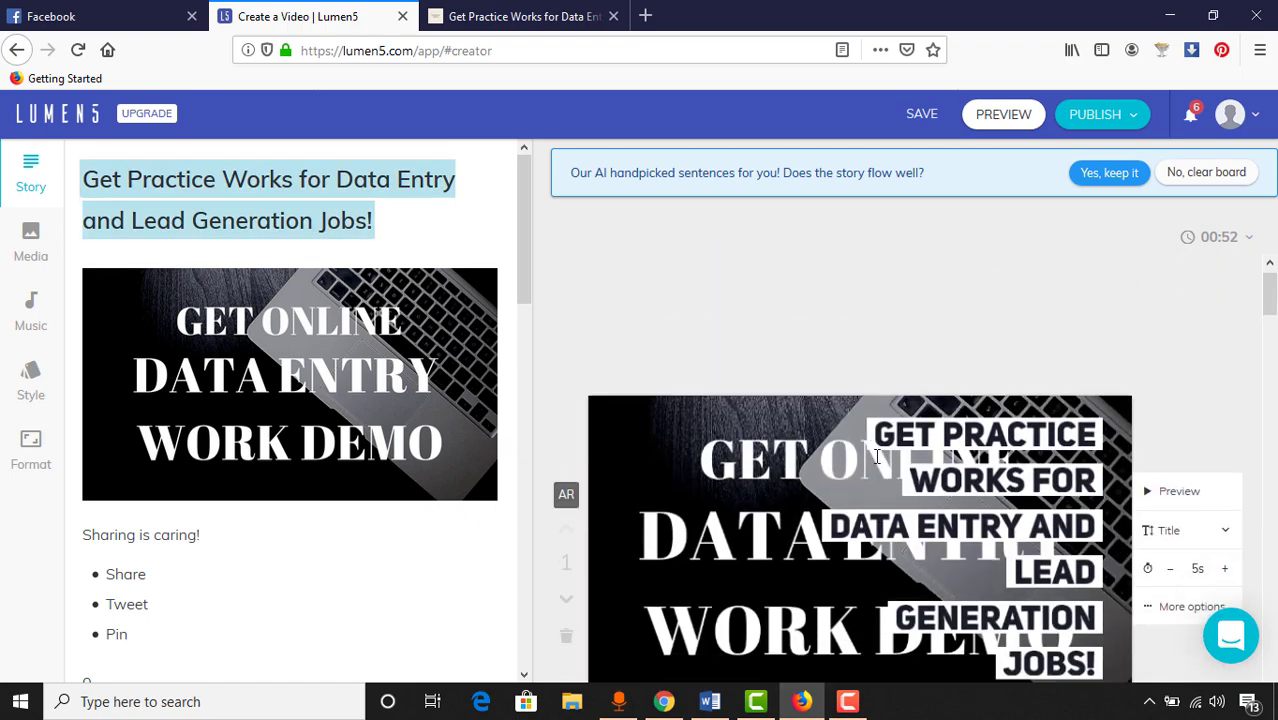
scroll(824, 417, "up", 2)
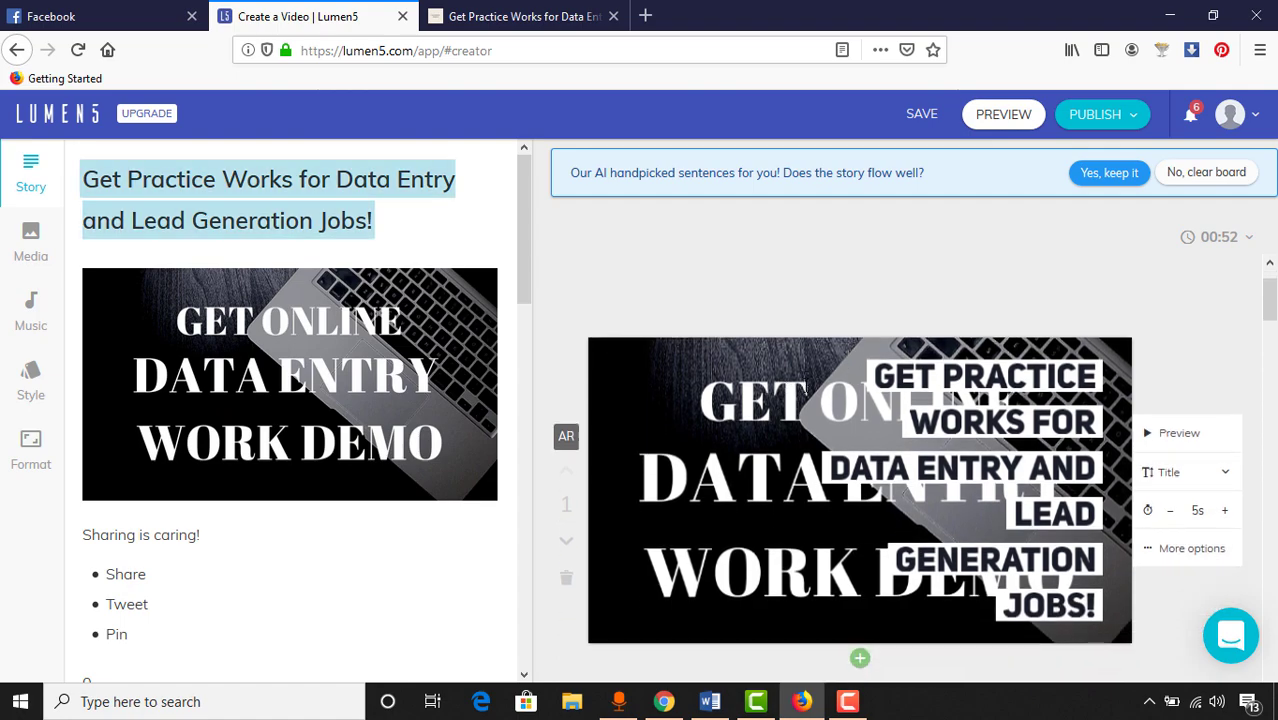
left_click(515, 15)
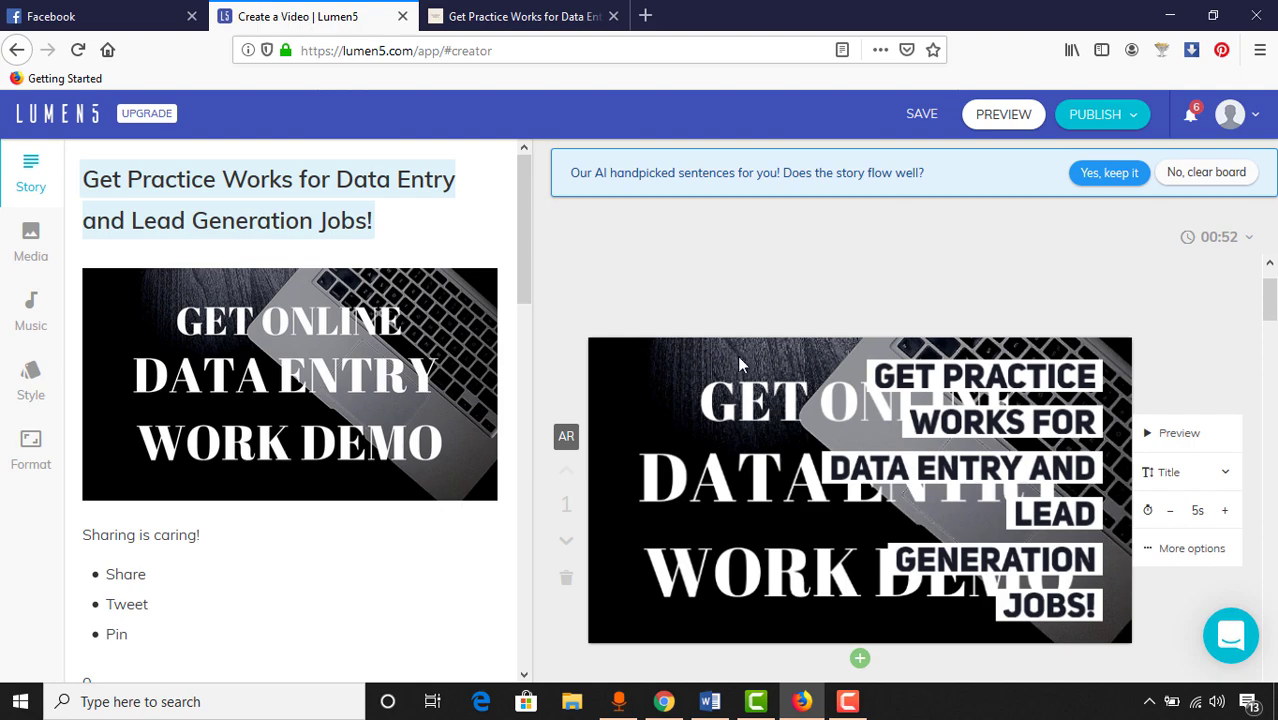
left_click(300, 16)
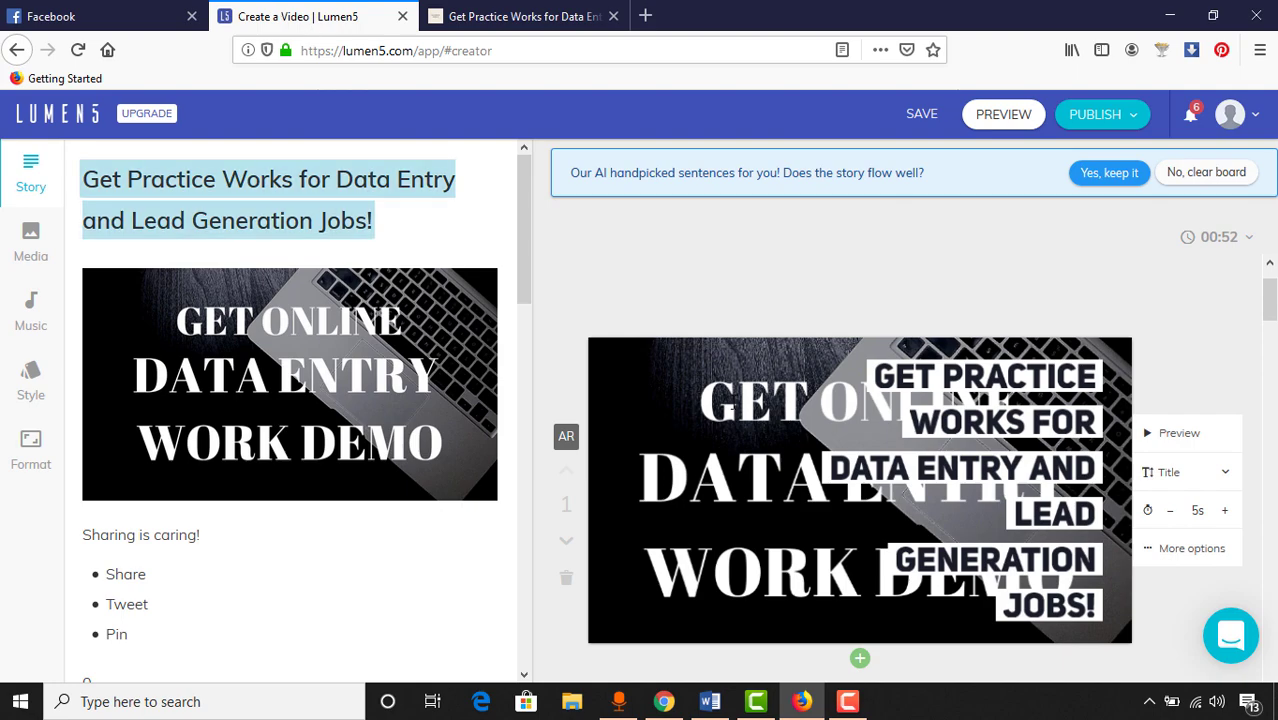
Step: Search the stock media library for 'computer' clips
left_click(31, 250)
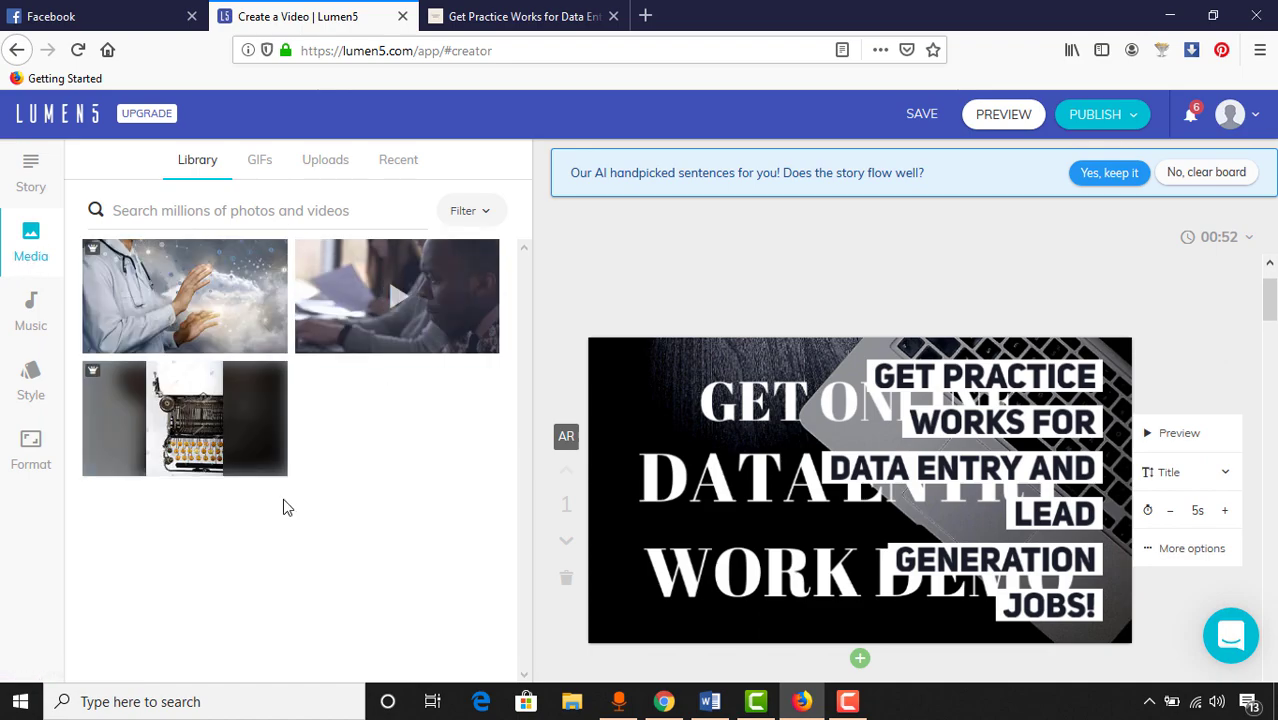
left_click(258, 206)
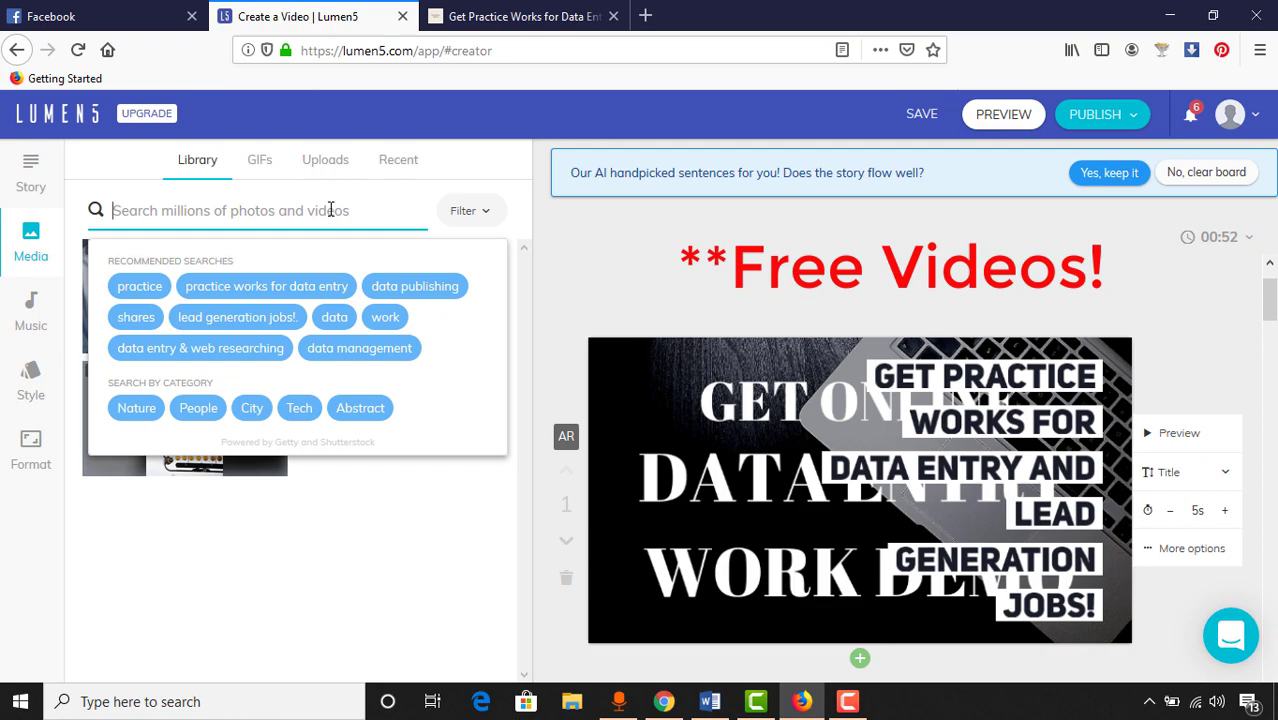
type("computer")
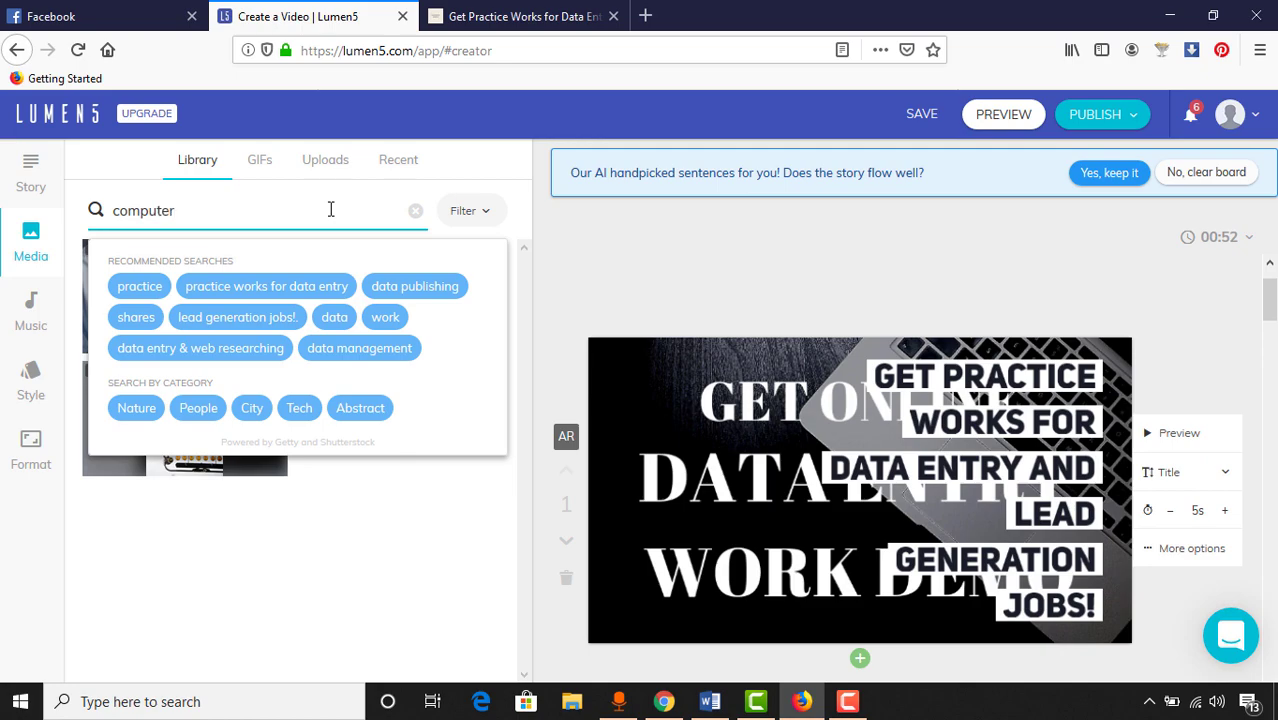
key("Return")
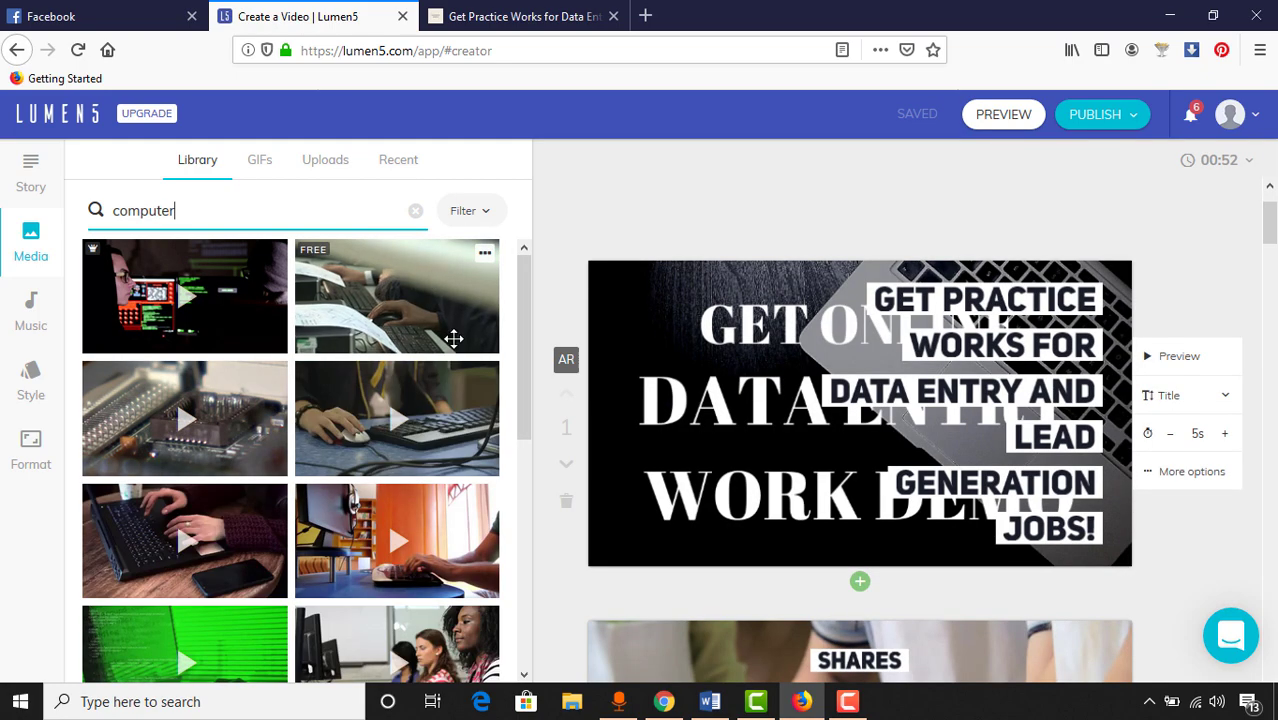
scroll(453, 339, "down", 5)
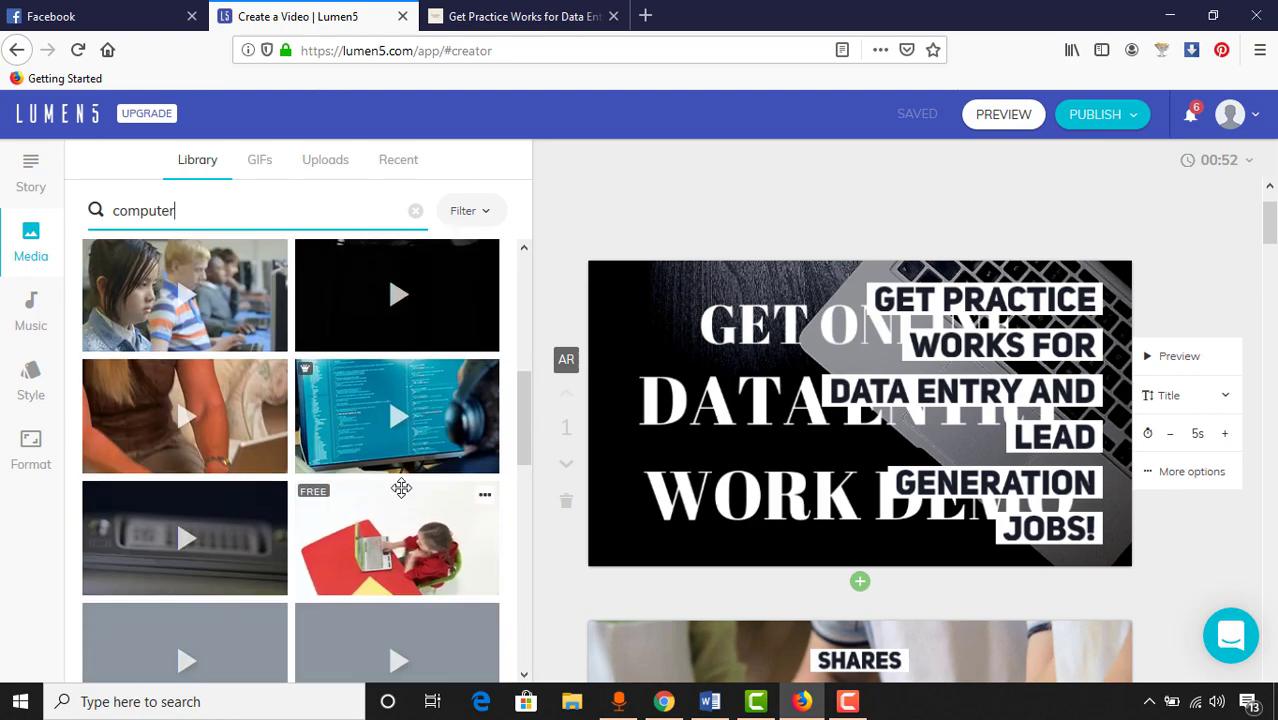
scroll(401, 487, "down", 5)
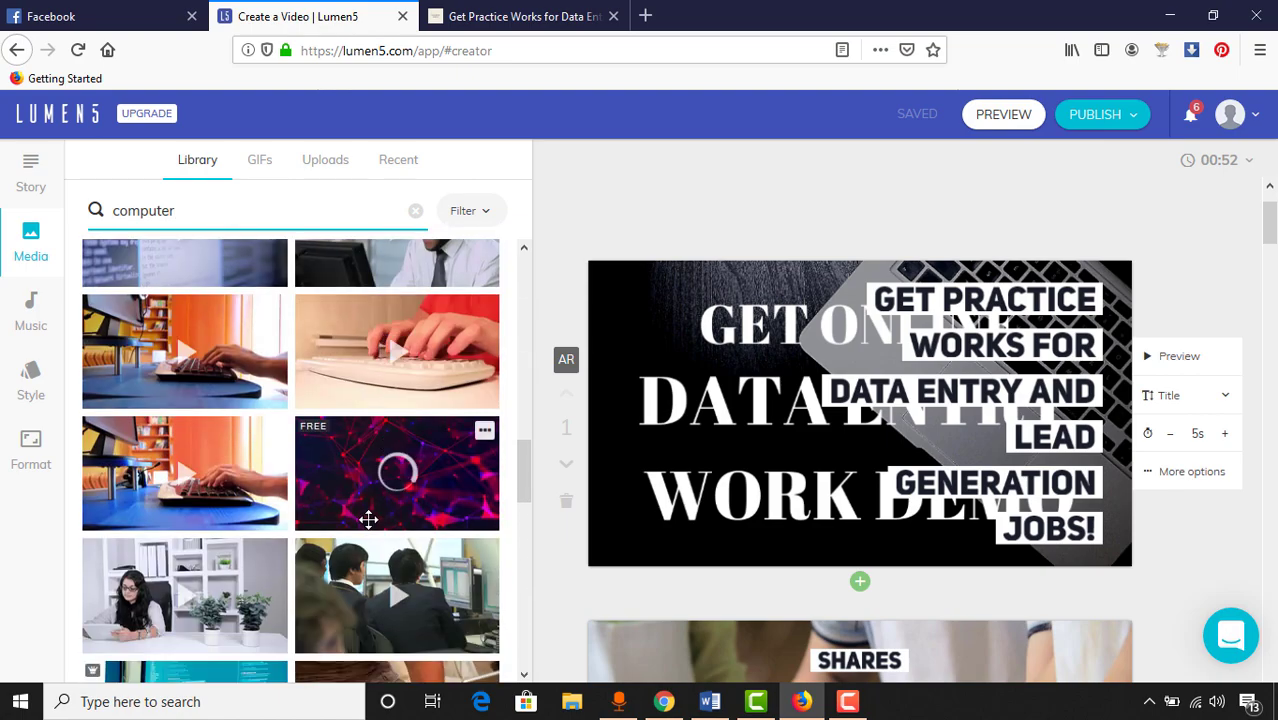
scroll(380, 510, "up", 10)
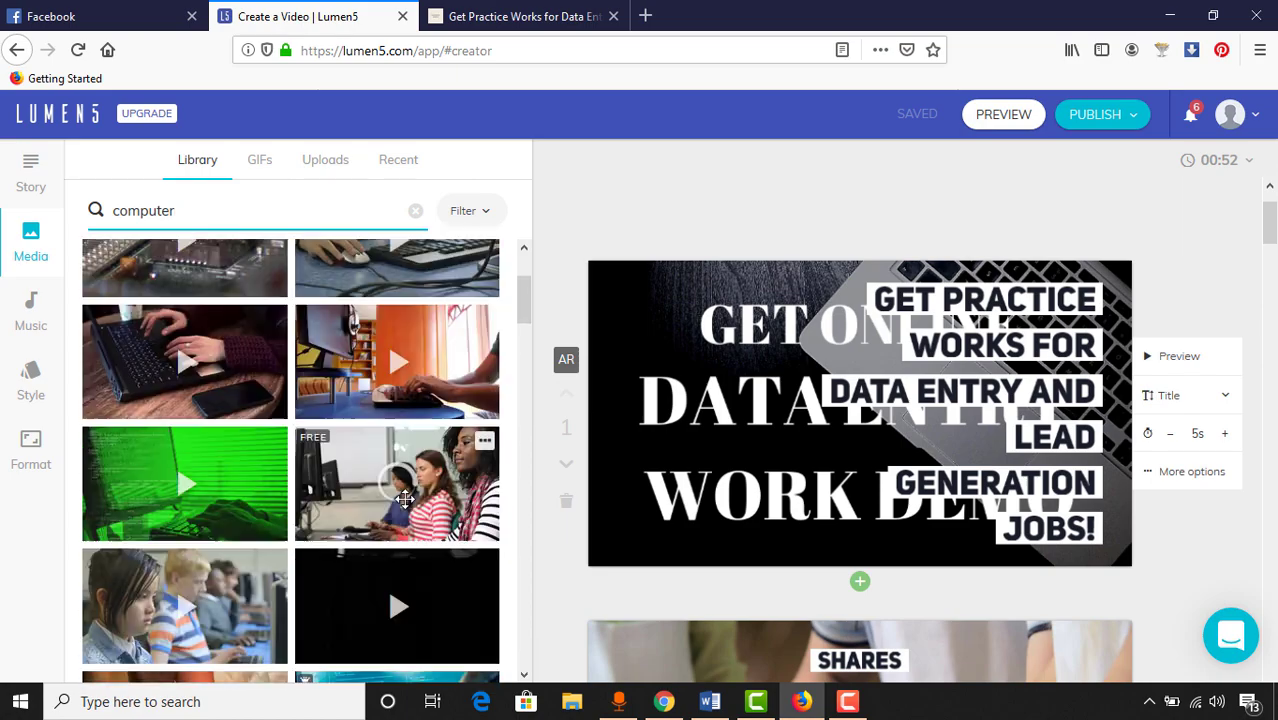
scroll(404, 497, "up", 2)
scroll(300, 510, "down", 2)
scroll(221, 520, "up", 1)
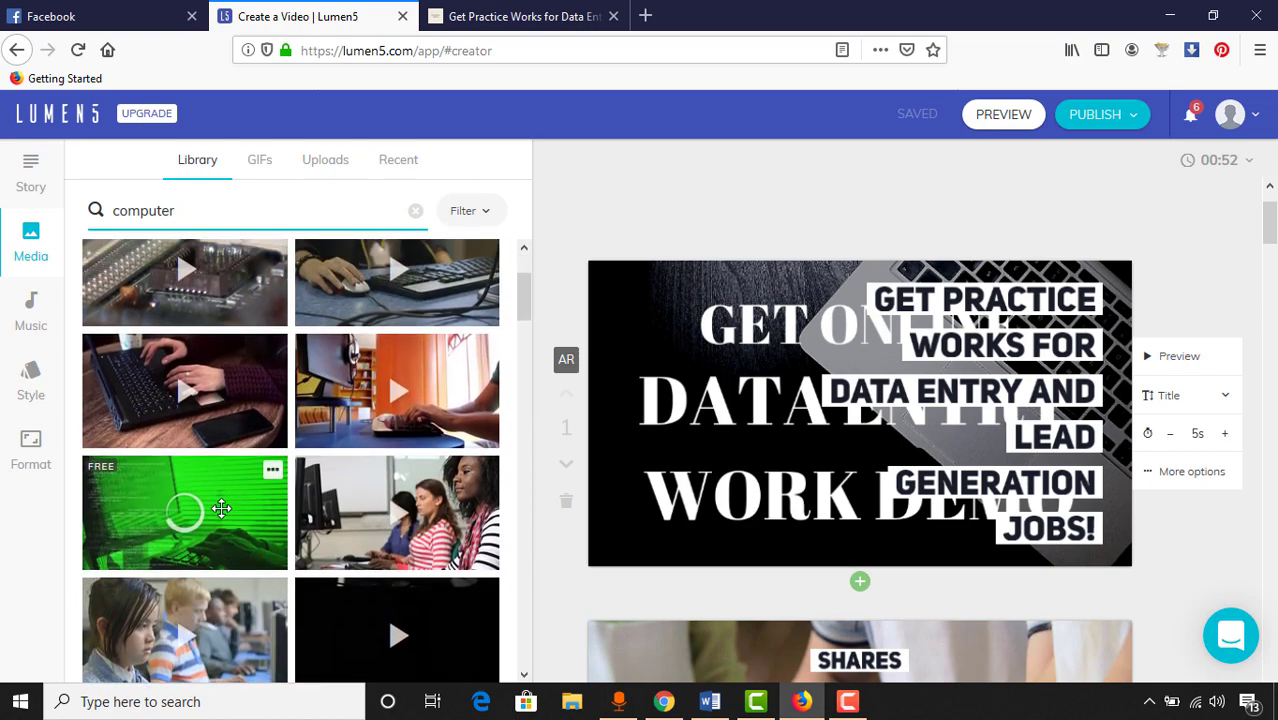
scroll(221, 509, "up", 1)
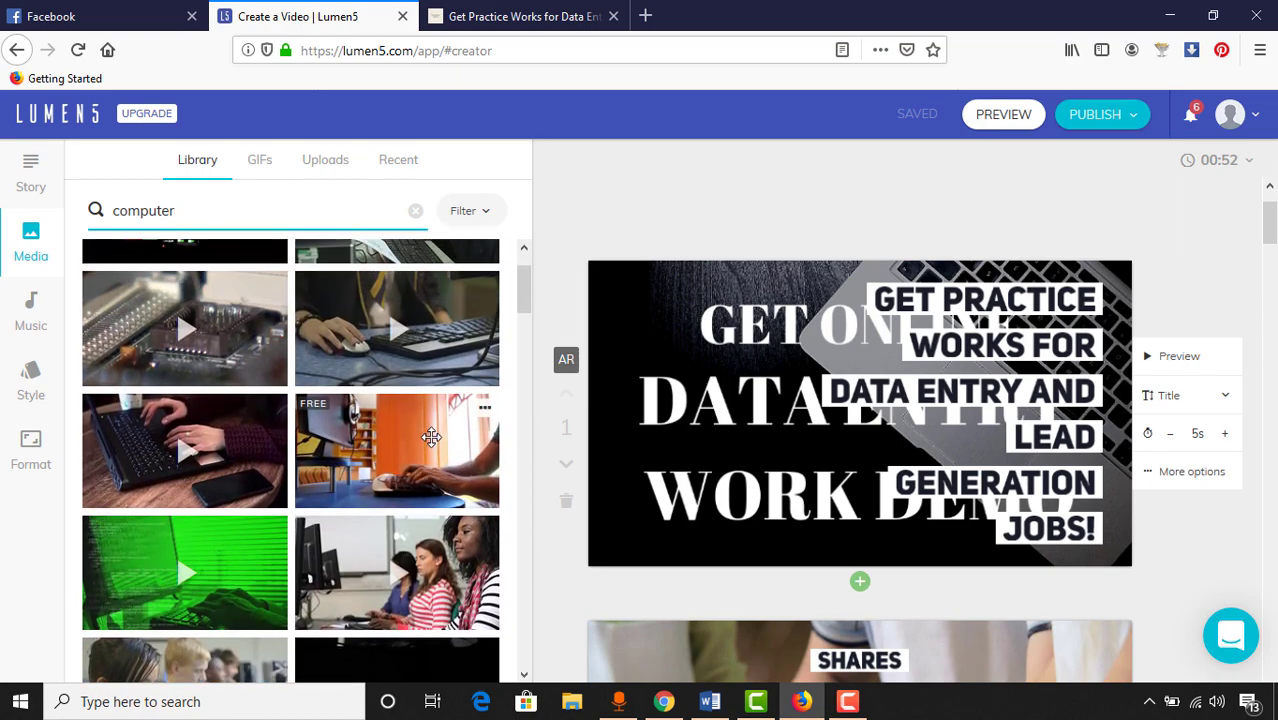
scroll(220, 534, "up", 2)
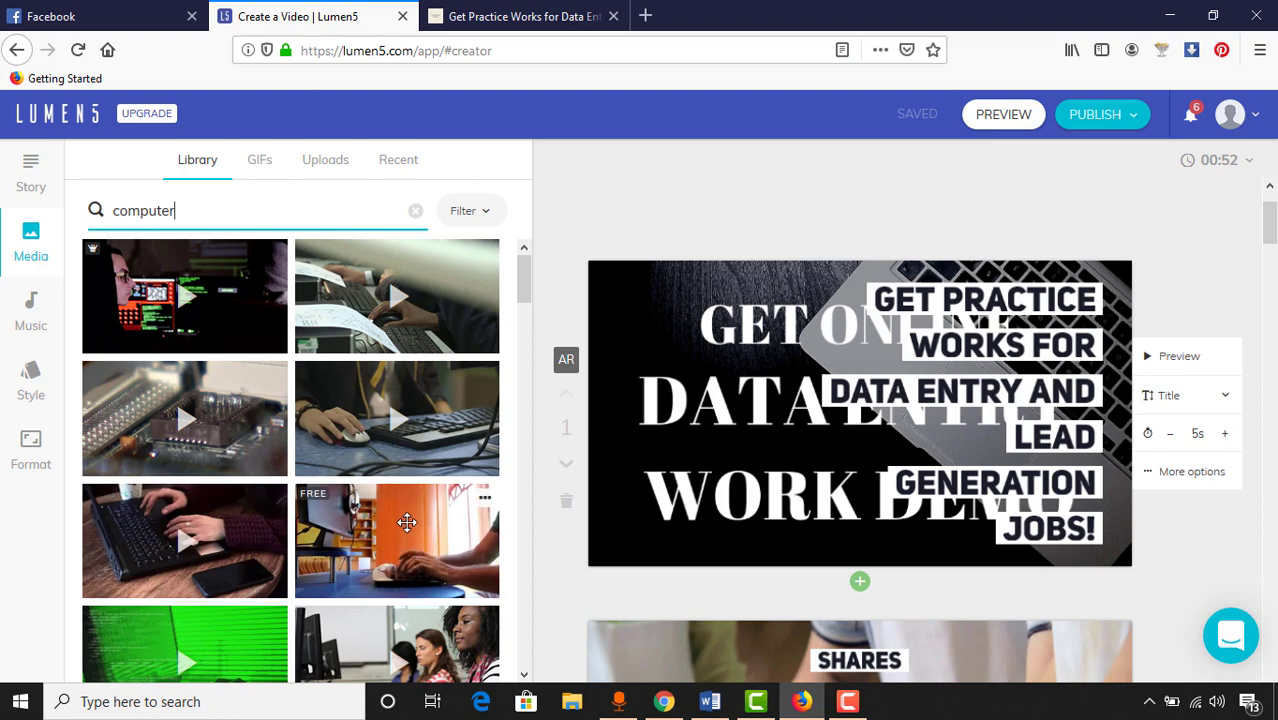
Step: Preview the keyboard-typing clip and drag it onto scene 1 as its background
left_click(406, 521)
left_click(876, 160)
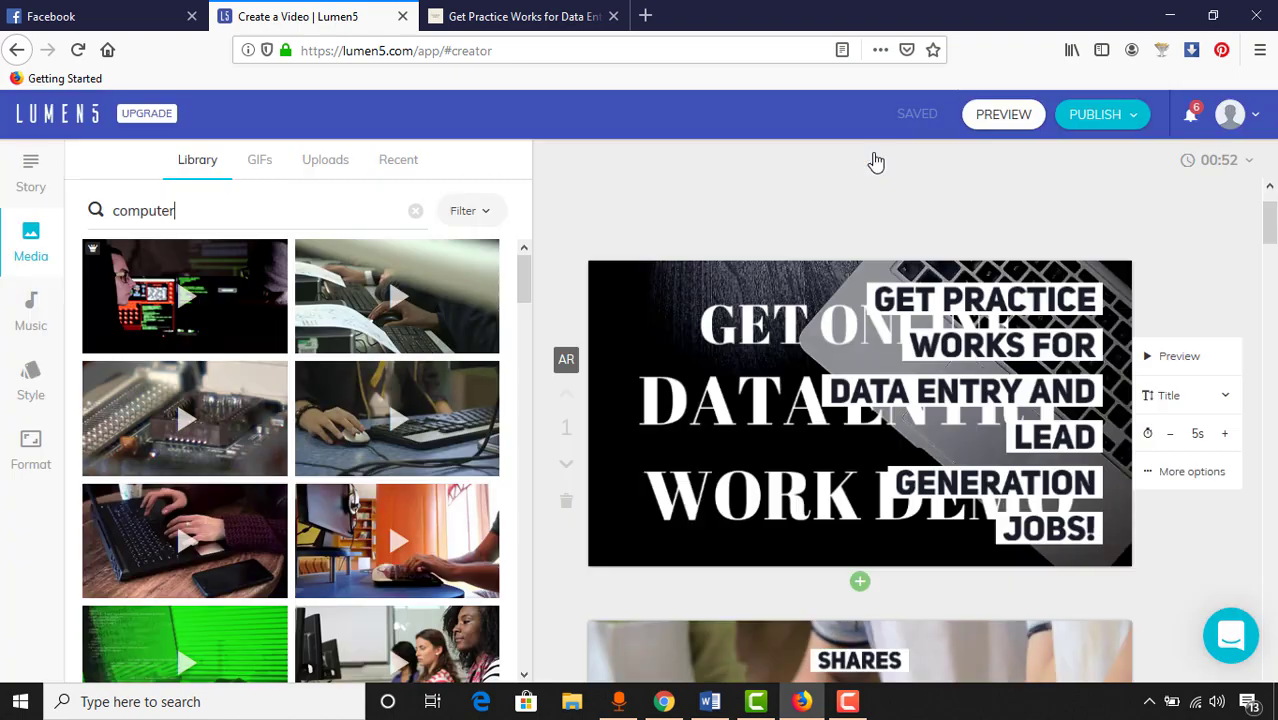
left_click_drag(393, 526, 675, 411)
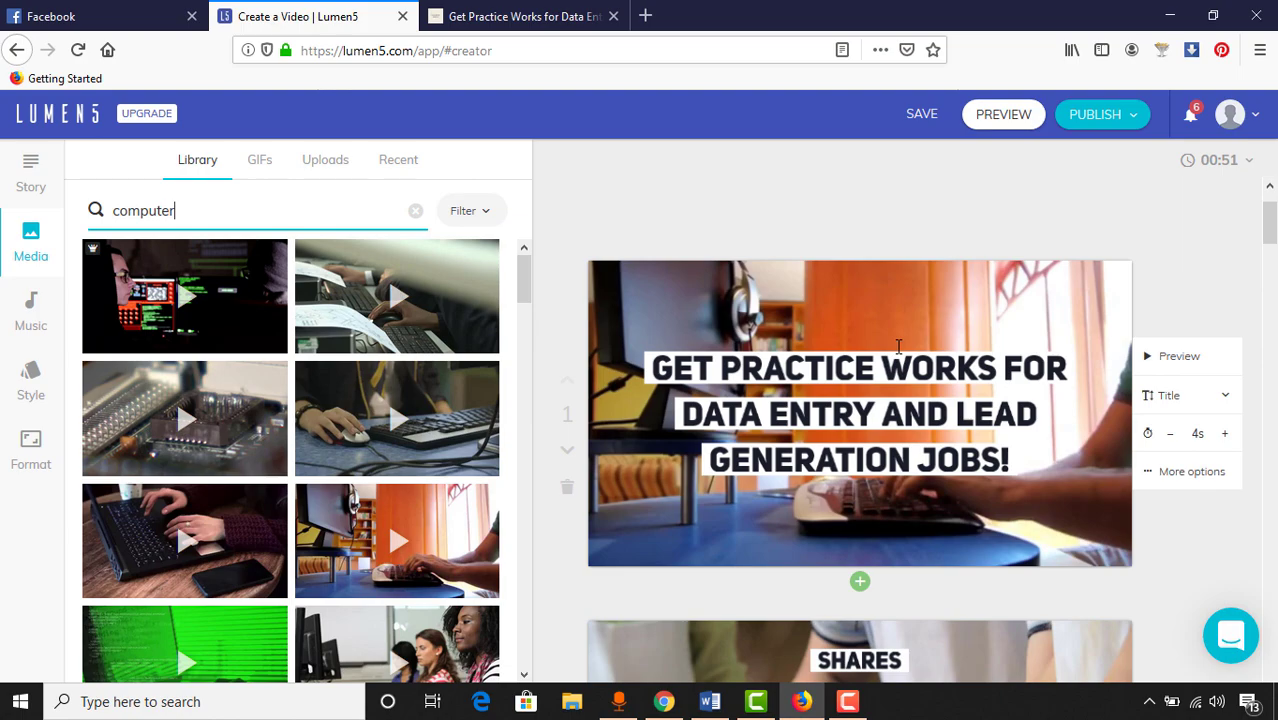
scroll(1061, 428, "down", 6)
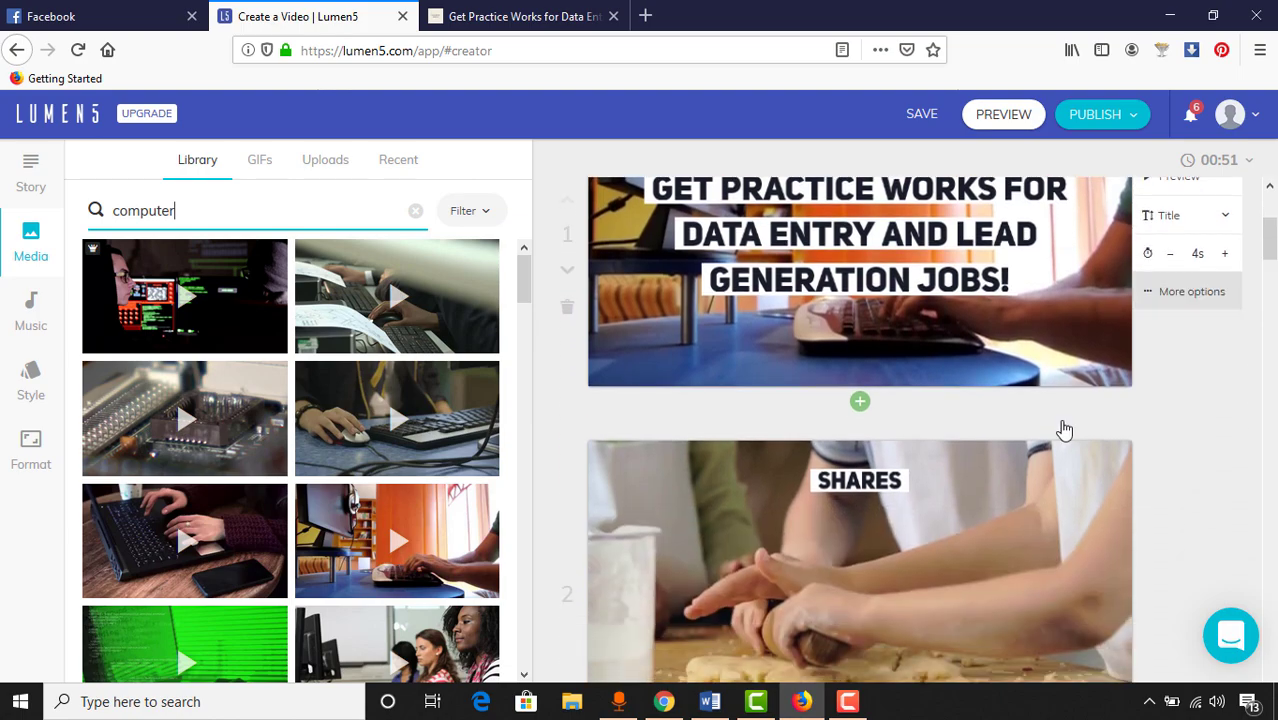
scroll(1061, 428, "up", 4)
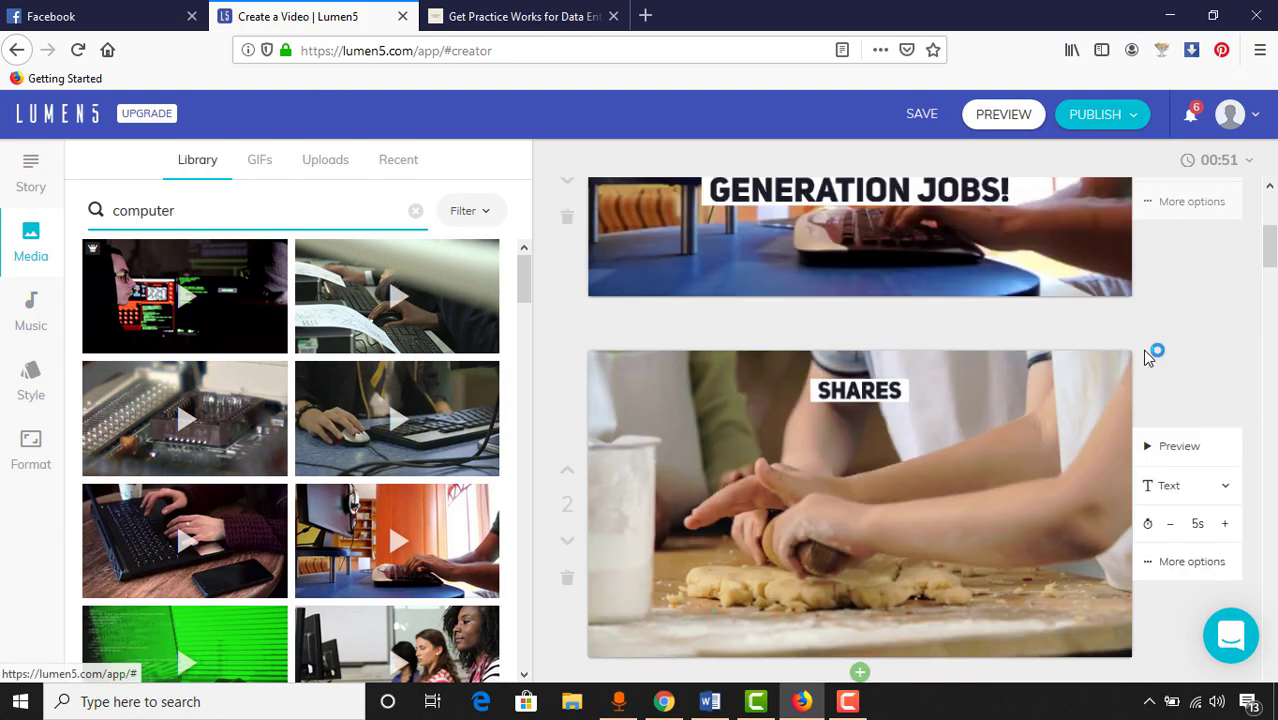
scroll(1000, 395, "up", 2)
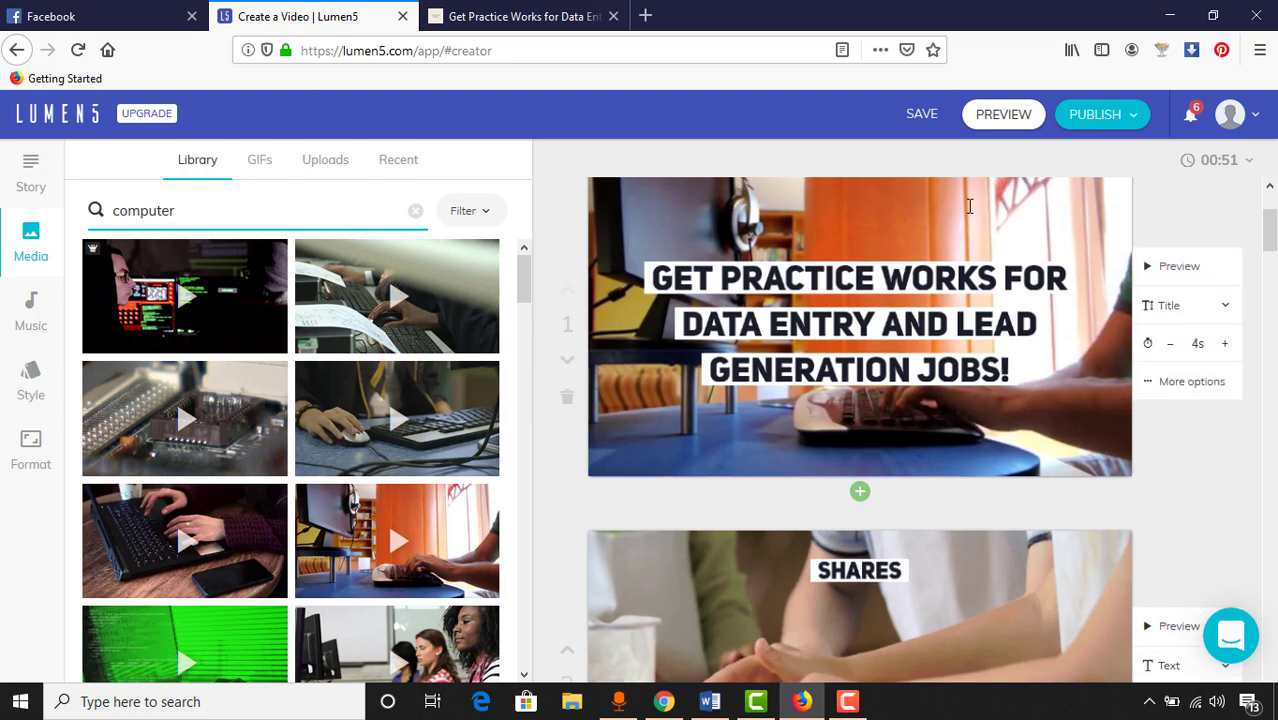
left_click(33, 326)
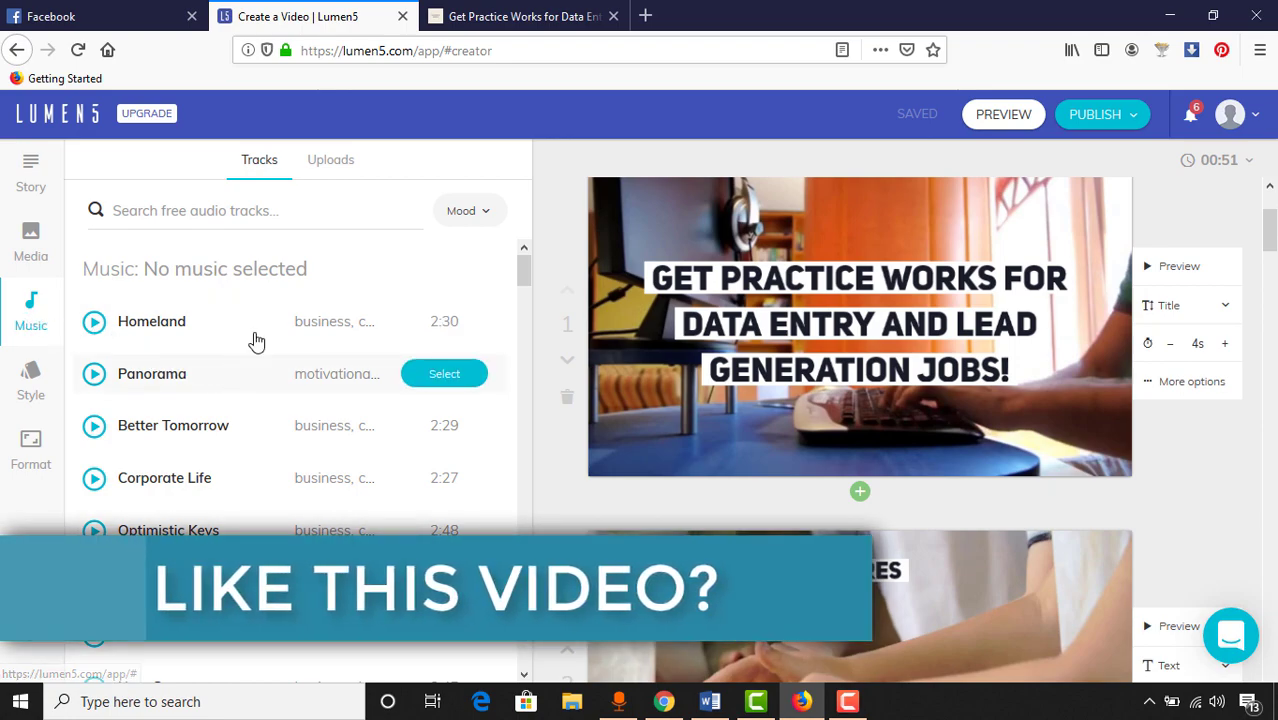
Step: Check the Uploads tab, then select the stock track Homeland as background music
scroll(243, 494, "down", 15)
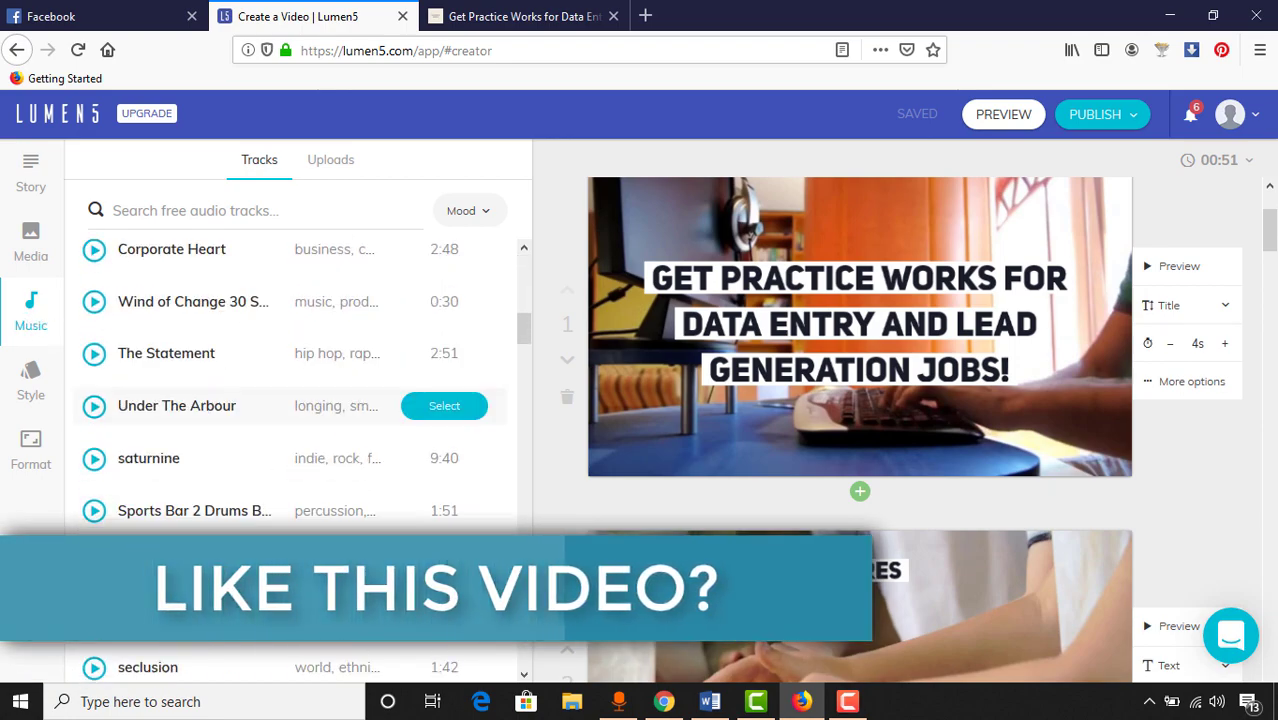
scroll(277, 519, "up", 15)
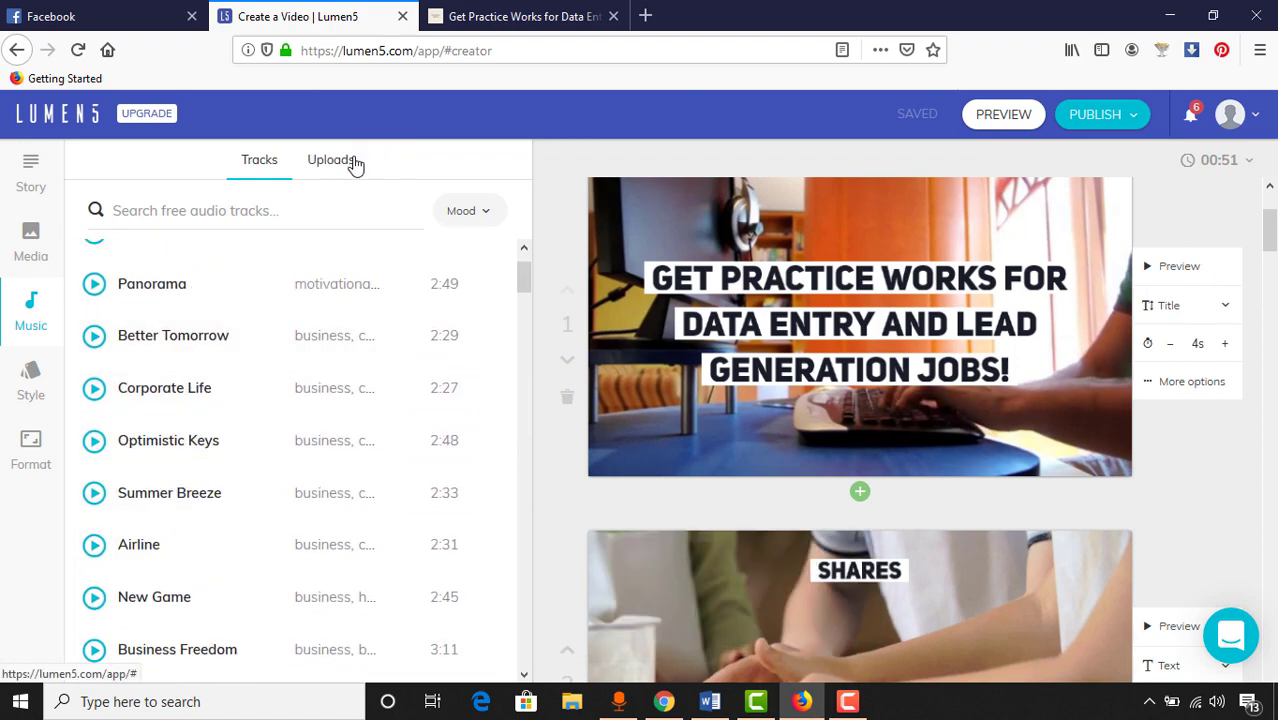
left_click(352, 162)
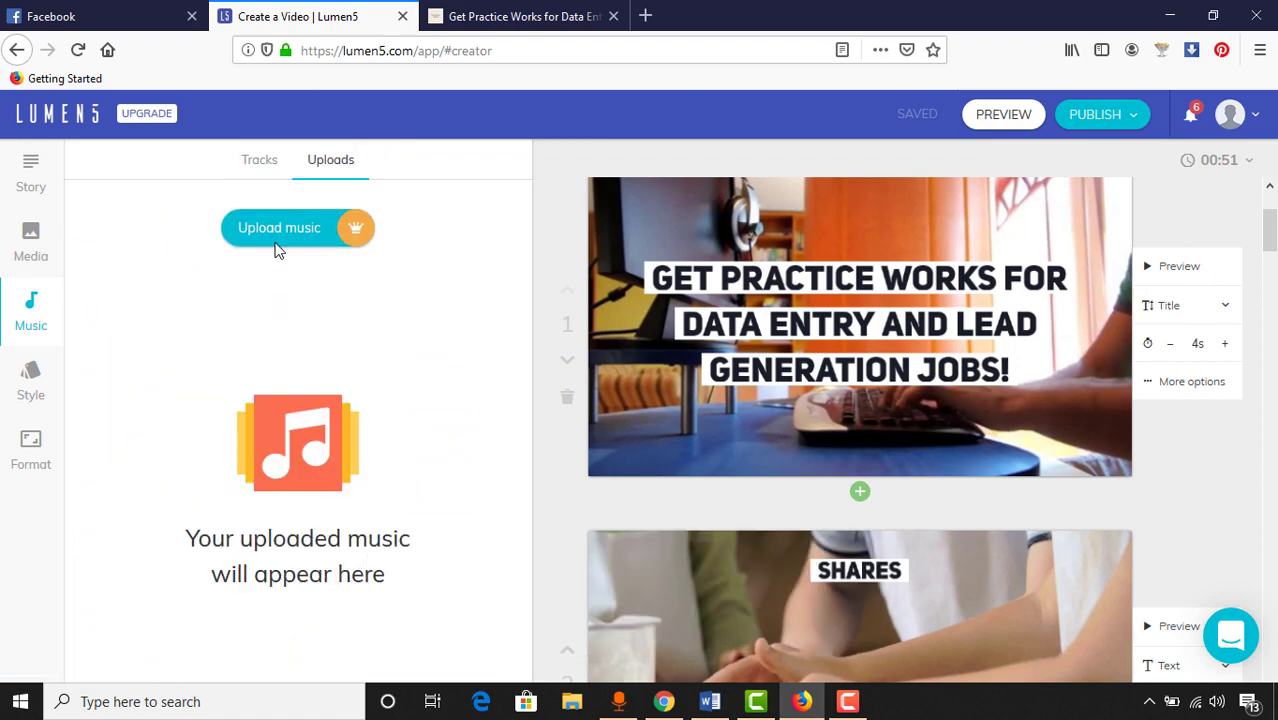
left_click(252, 165)
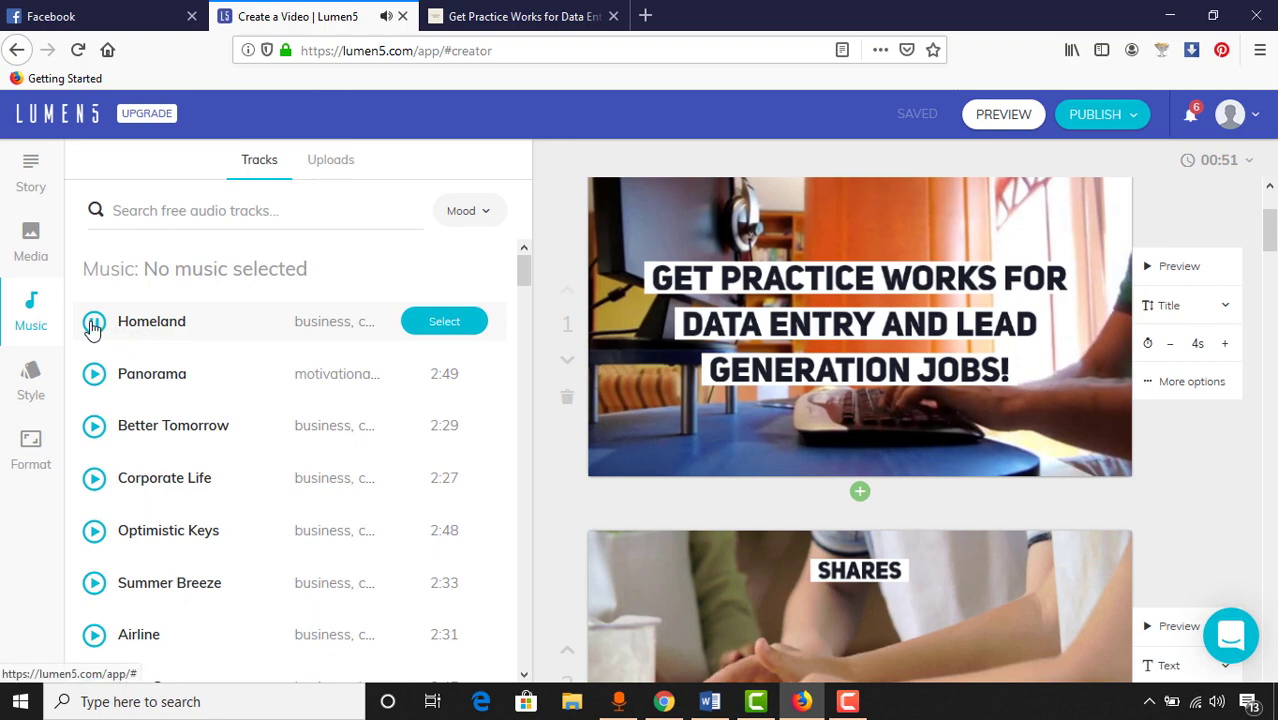
left_click(446, 322)
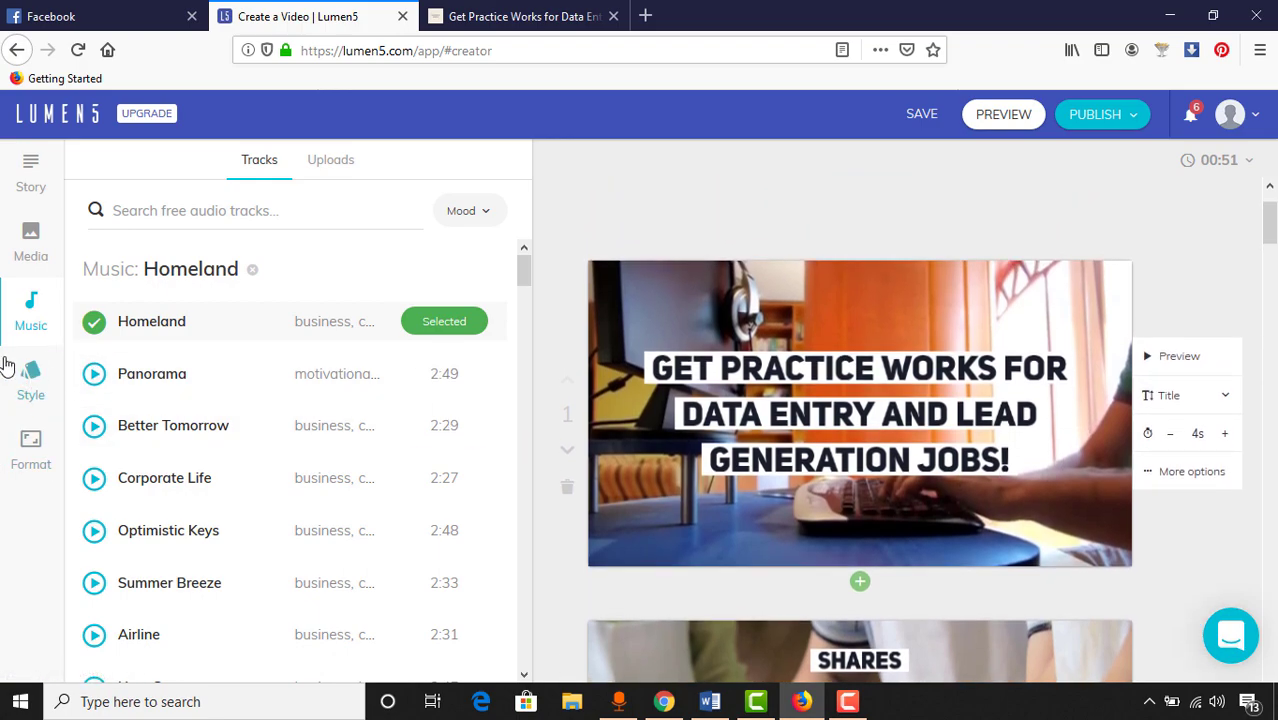
Step: Review the video's Style and theme settings
left_click(29, 384)
scroll(340, 515, "down", 4)
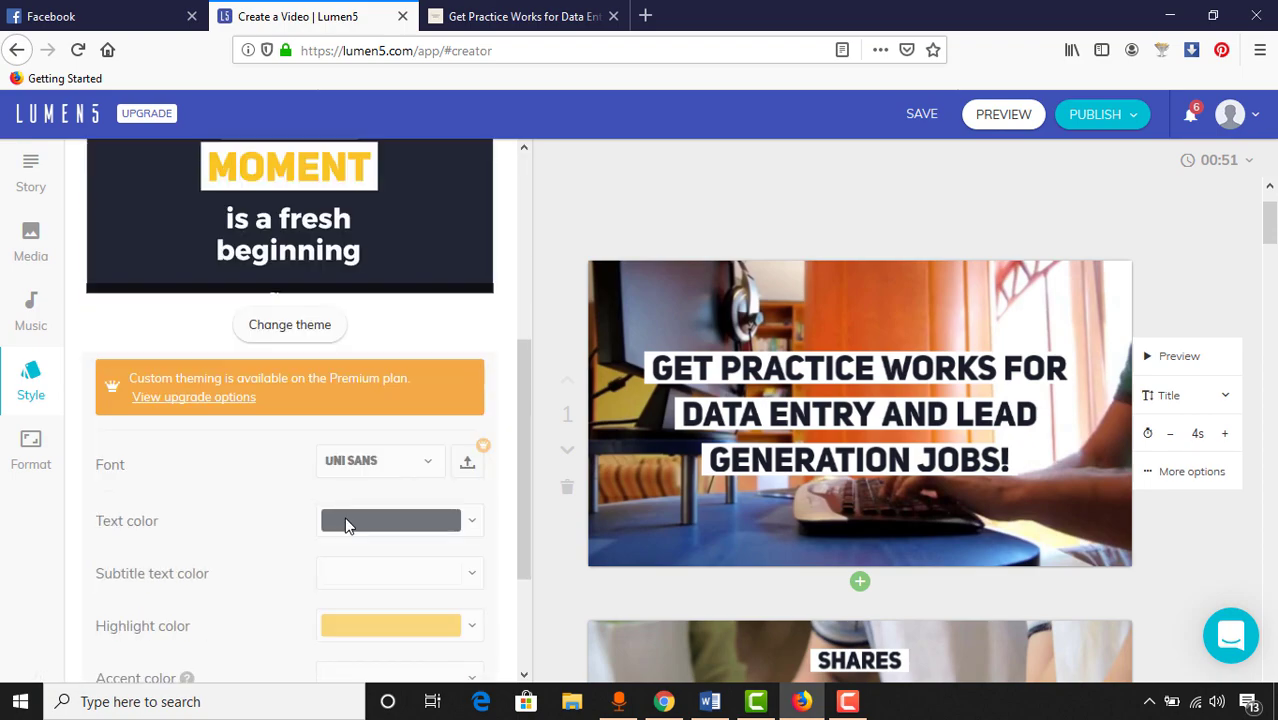
scroll(345, 480, "up", 2)
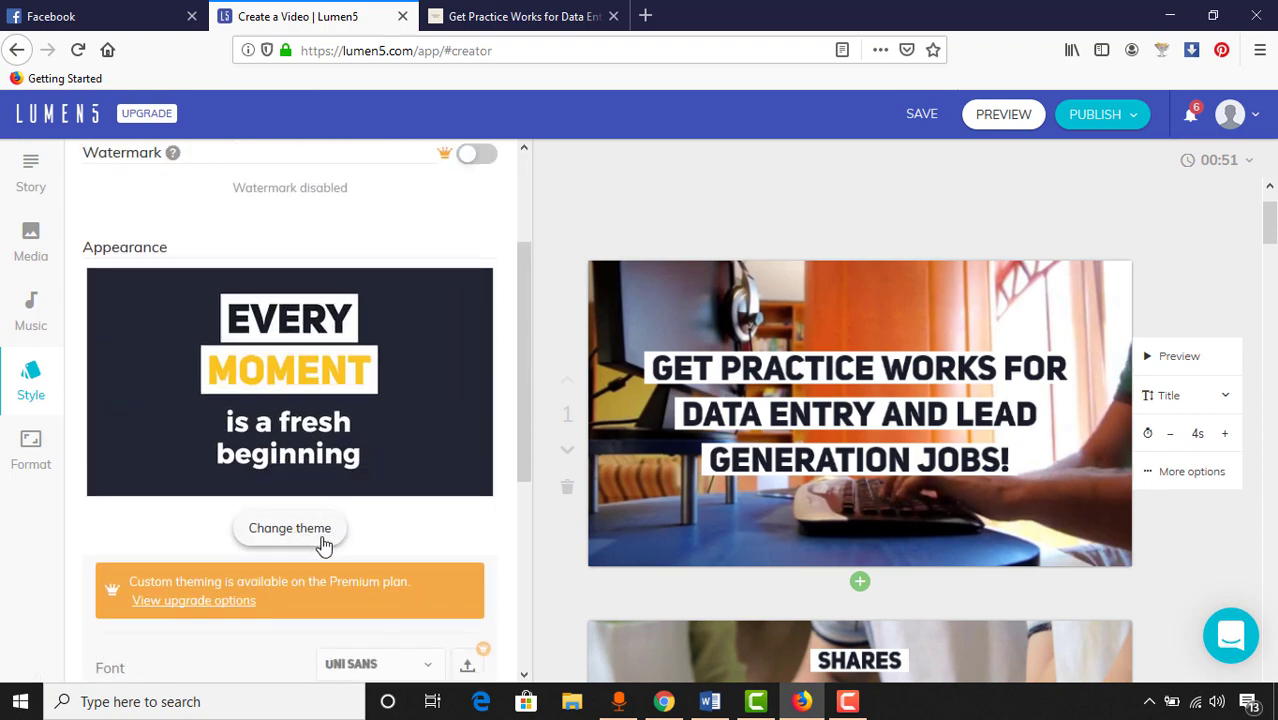
scroll(947, 540, "down", 5)
scroll(947, 540, "up", 5)
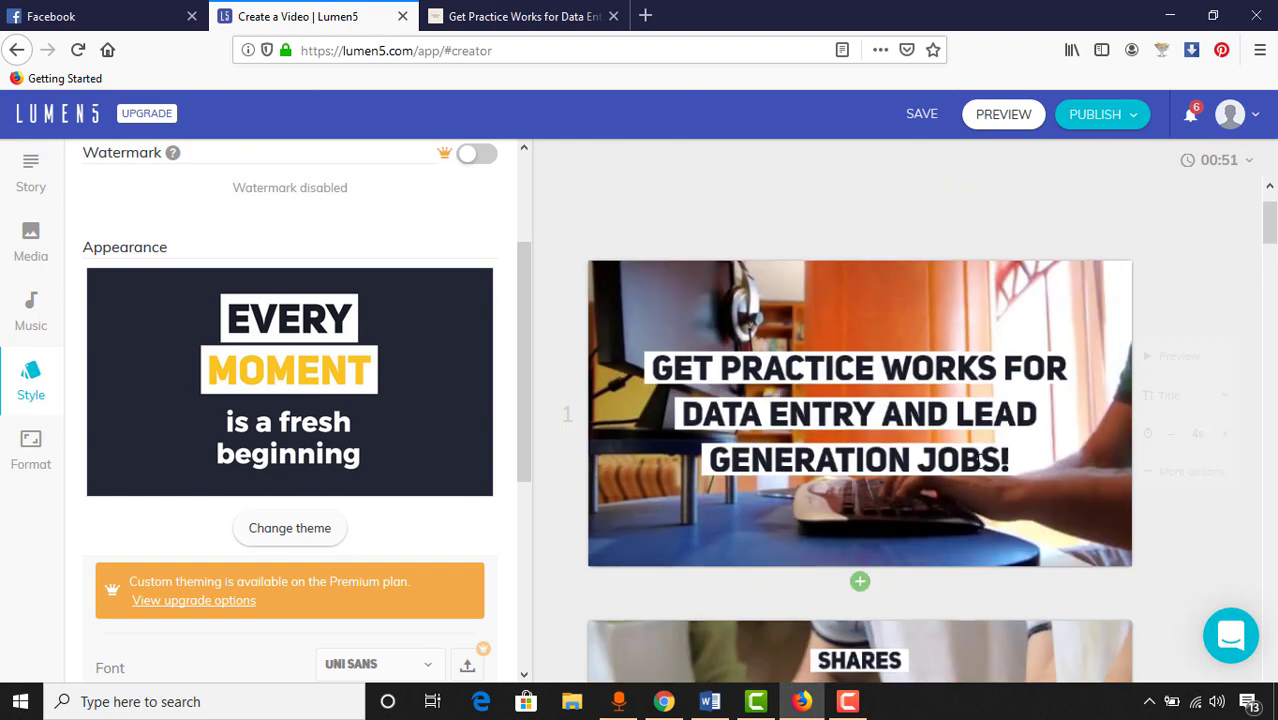
Step: Browse the Format options, including 480p SD and Facebook layouts, then preview the 00:51 video
left_click(24, 462)
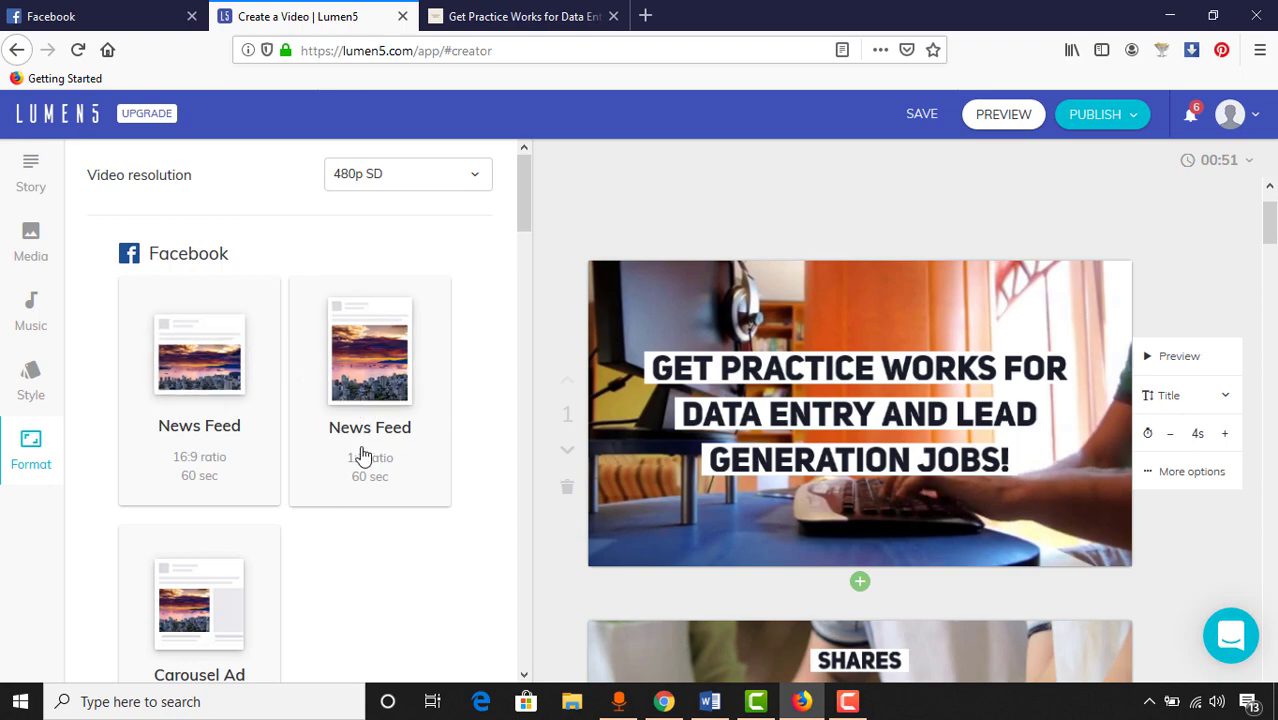
scroll(260, 585, "down", 7)
scroll(177, 503, "up", 2)
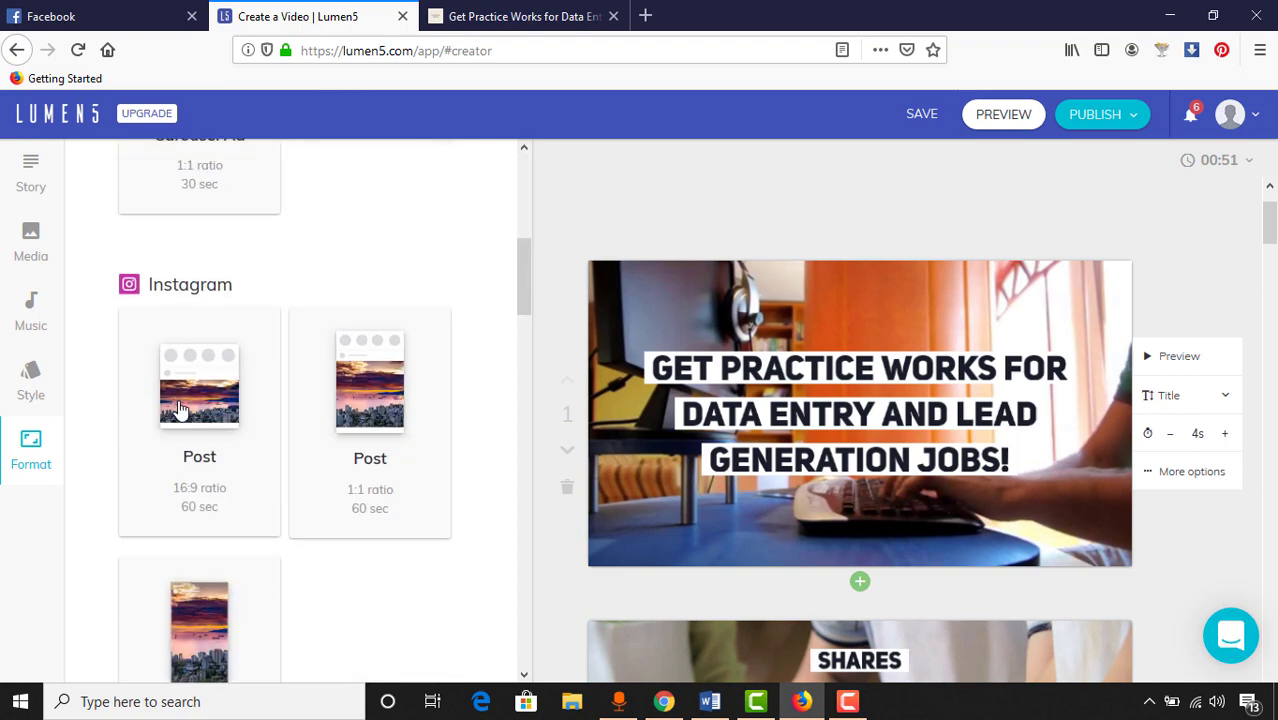
scroll(303, 418, "down", 5)
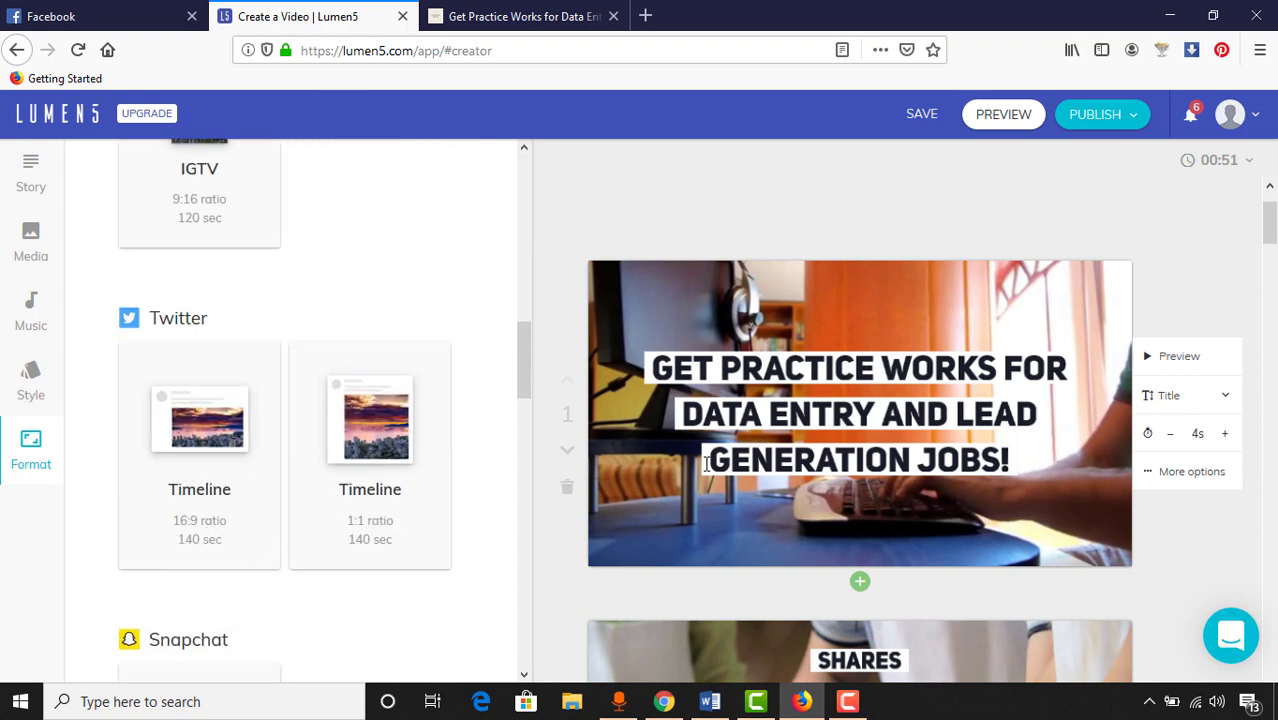
scroll(250, 540, "down", 4)
scroll(263, 550, "up", 12)
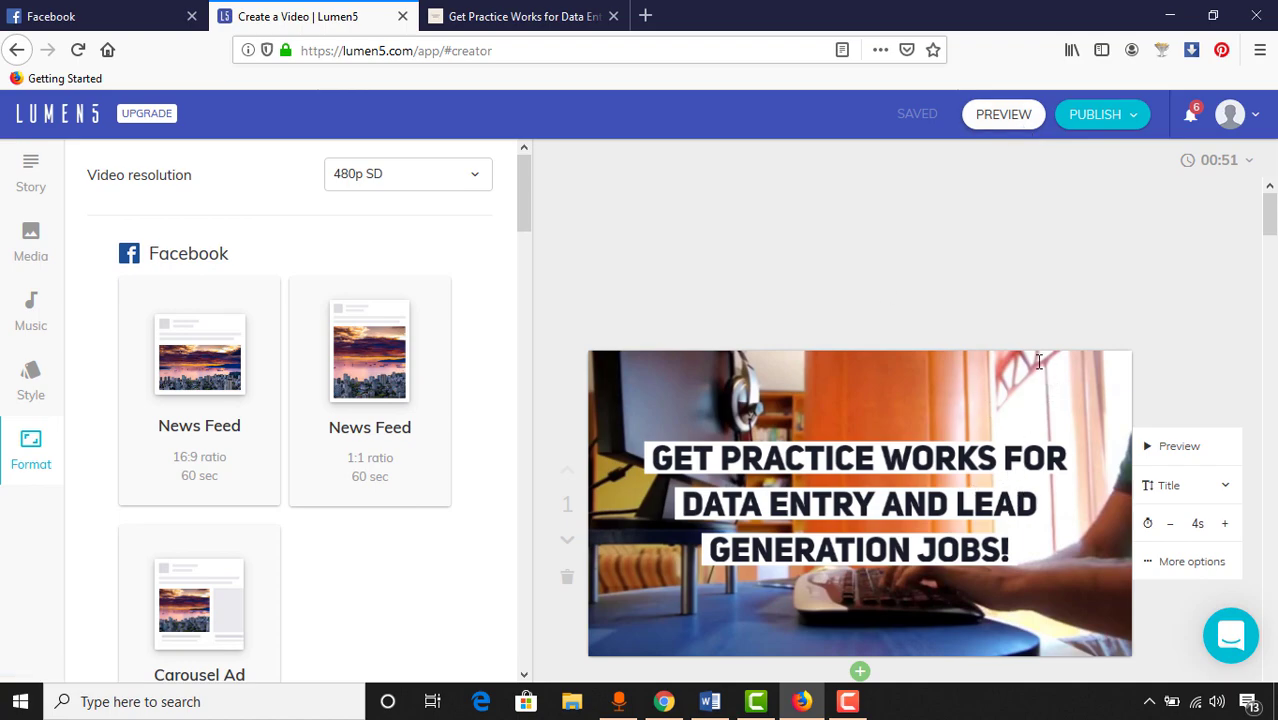
left_click(1003, 130)
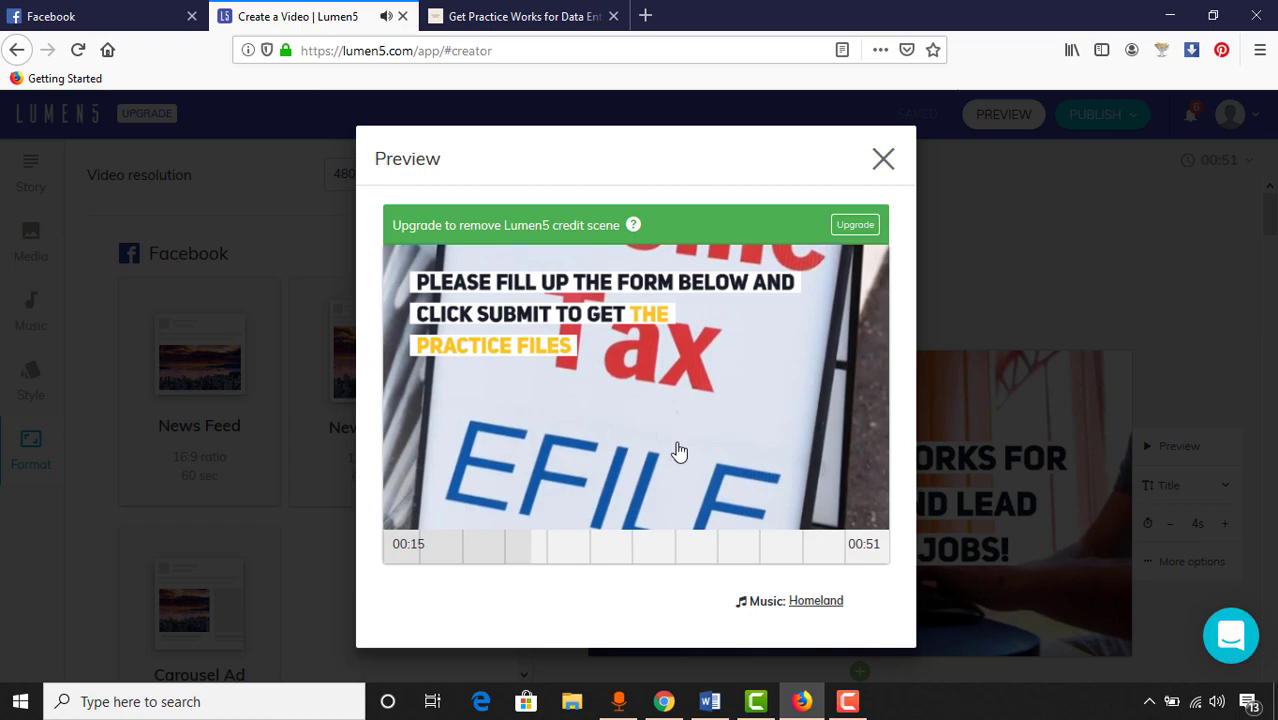
left_click(886, 161)
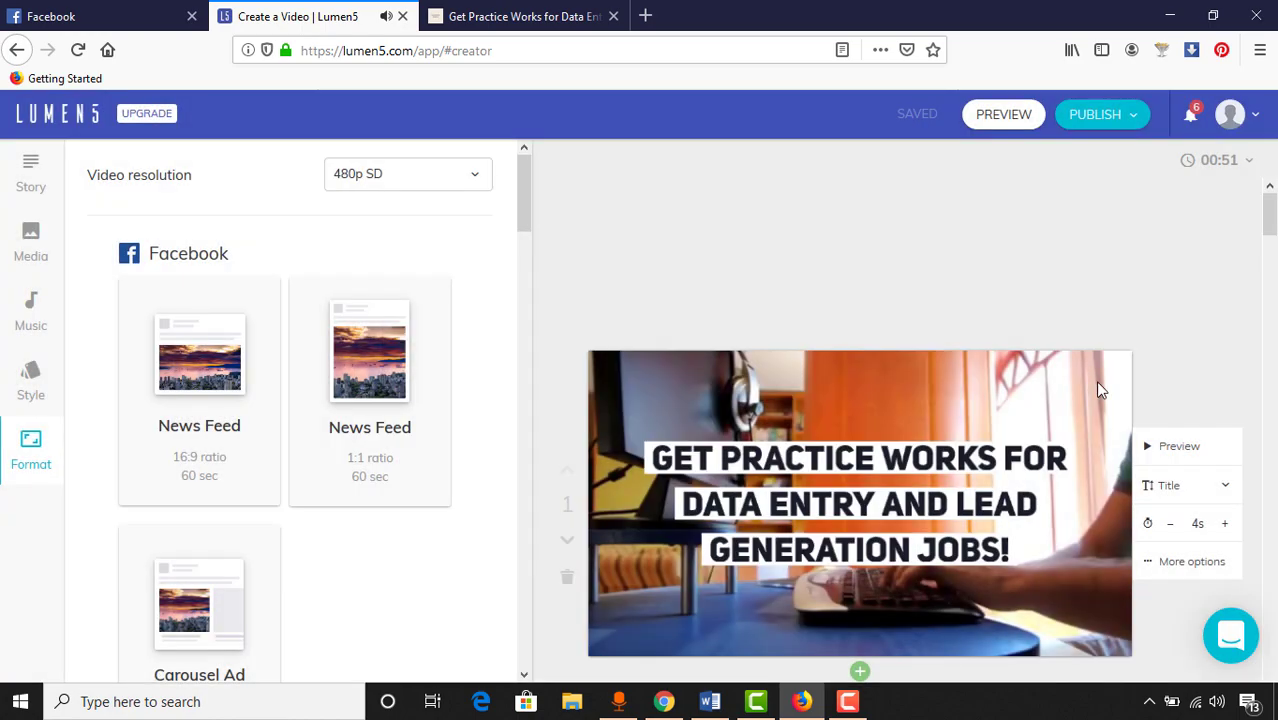
Step: Drag the woman-at-desk clip from the 'computer' results onto the 'Hi, thanks for visiting' scene
scroll(941, 462, "down", 5)
scroll(952, 465, "down", 2)
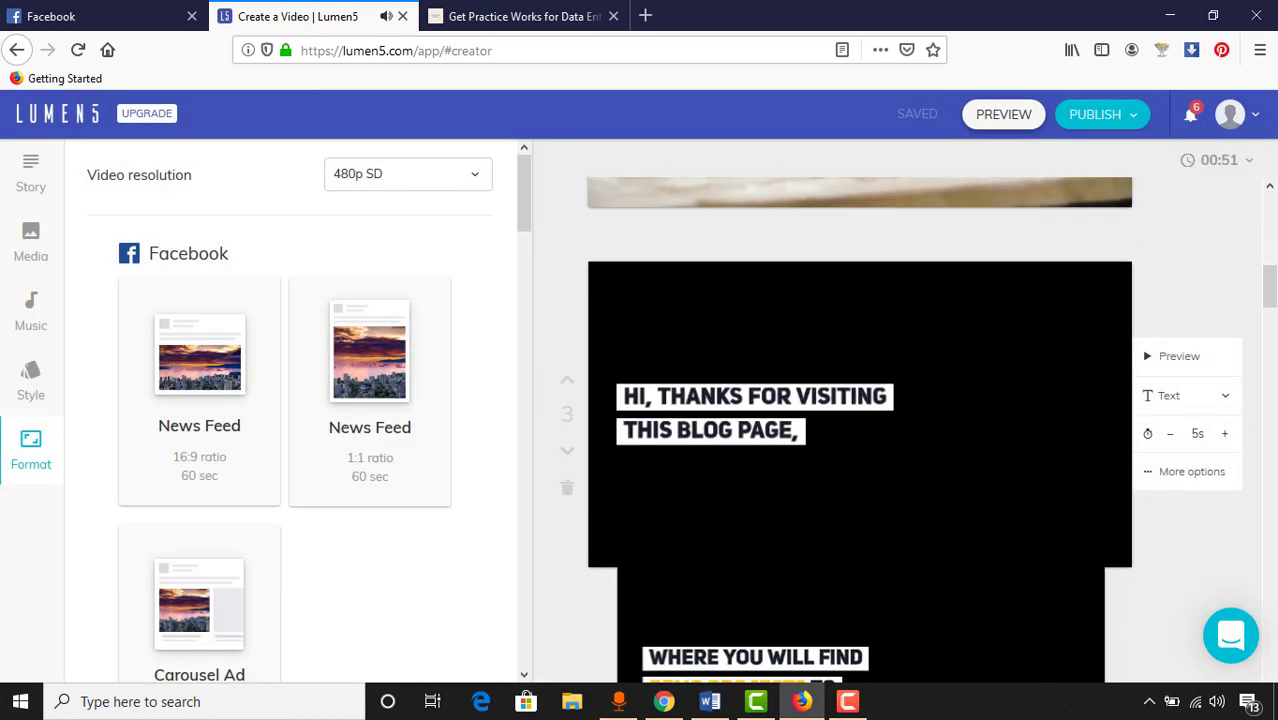
left_click(20, 250)
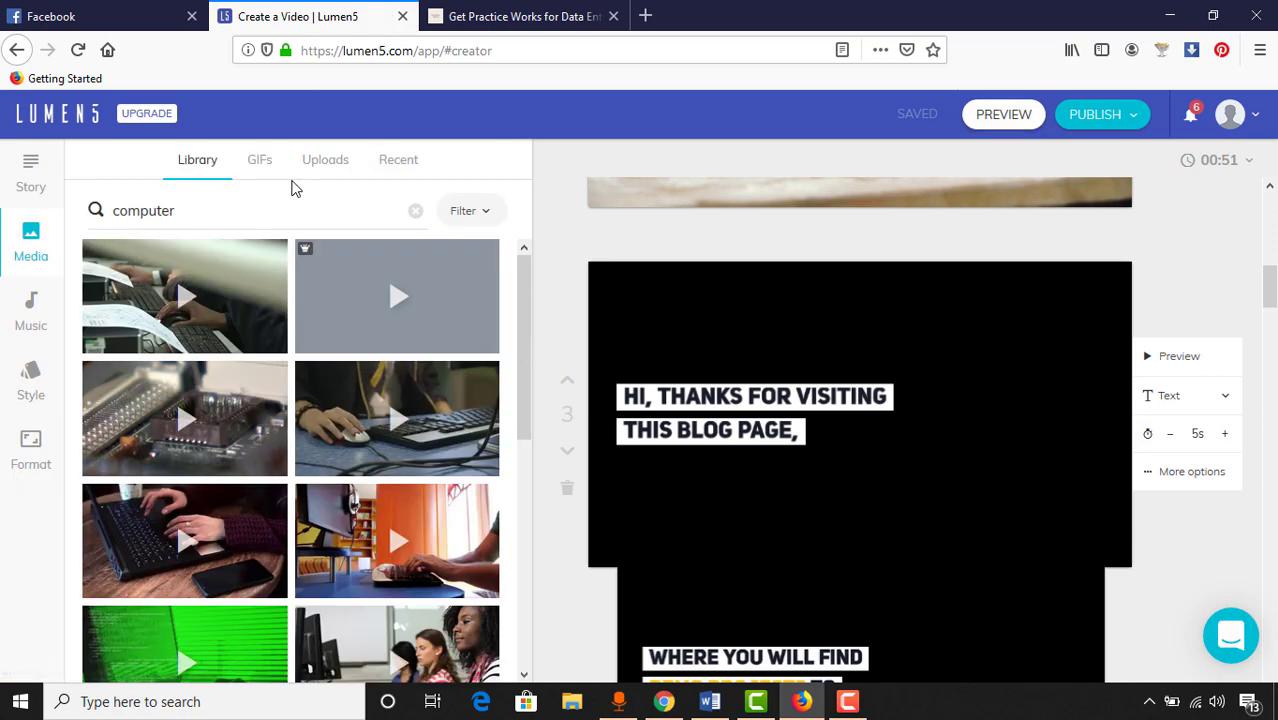
scroll(480, 390, "down", 3)
scroll(480, 390, "down", 3)
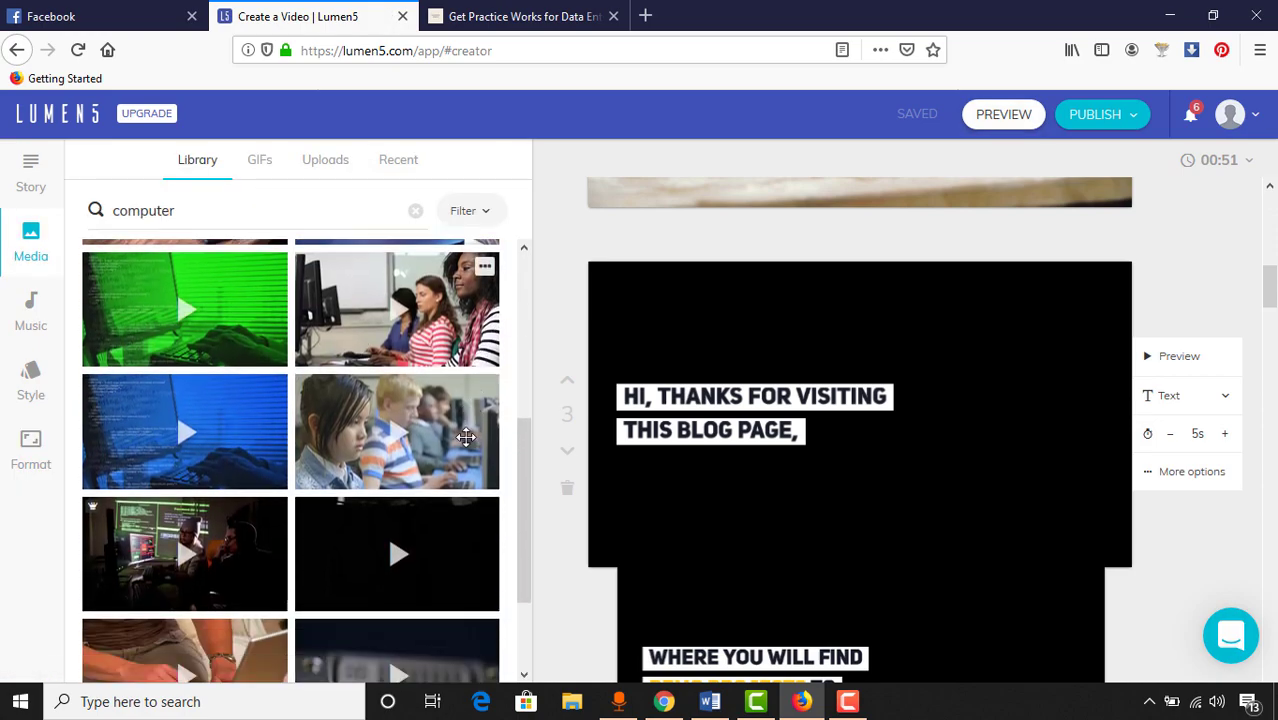
scroll(300, 481, "down", 3)
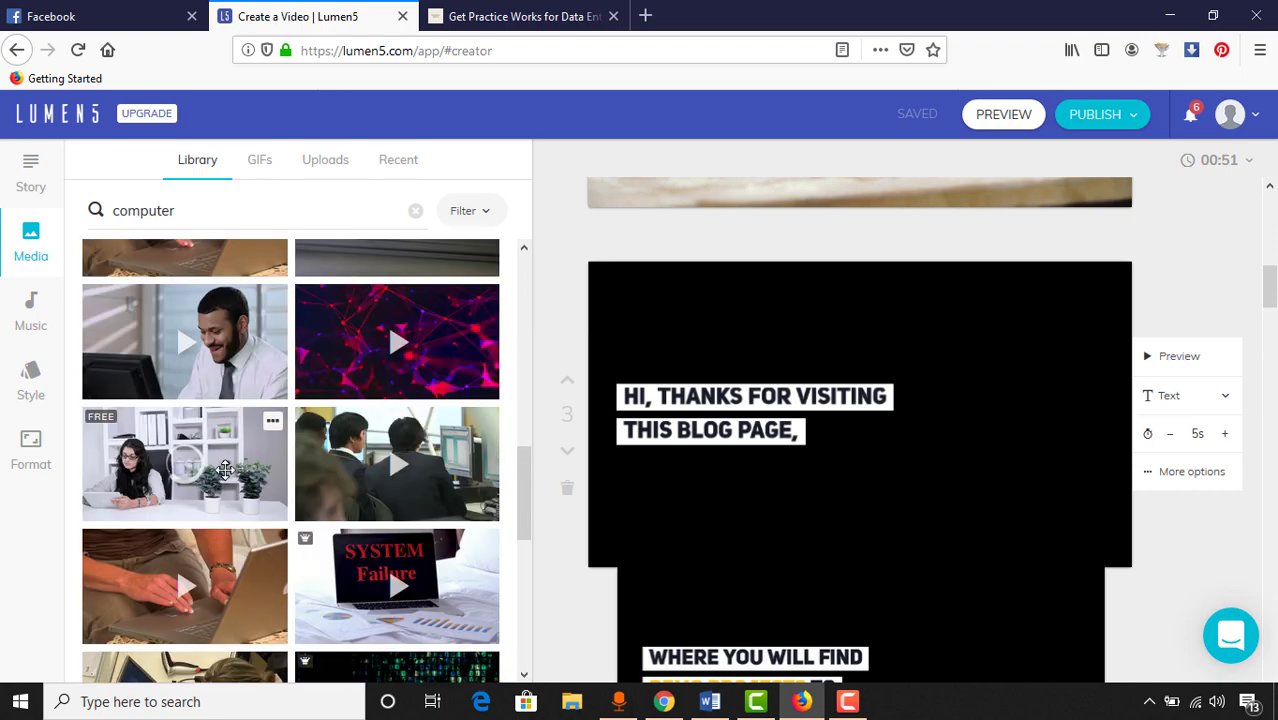
left_click_drag(223, 470, 818, 400)
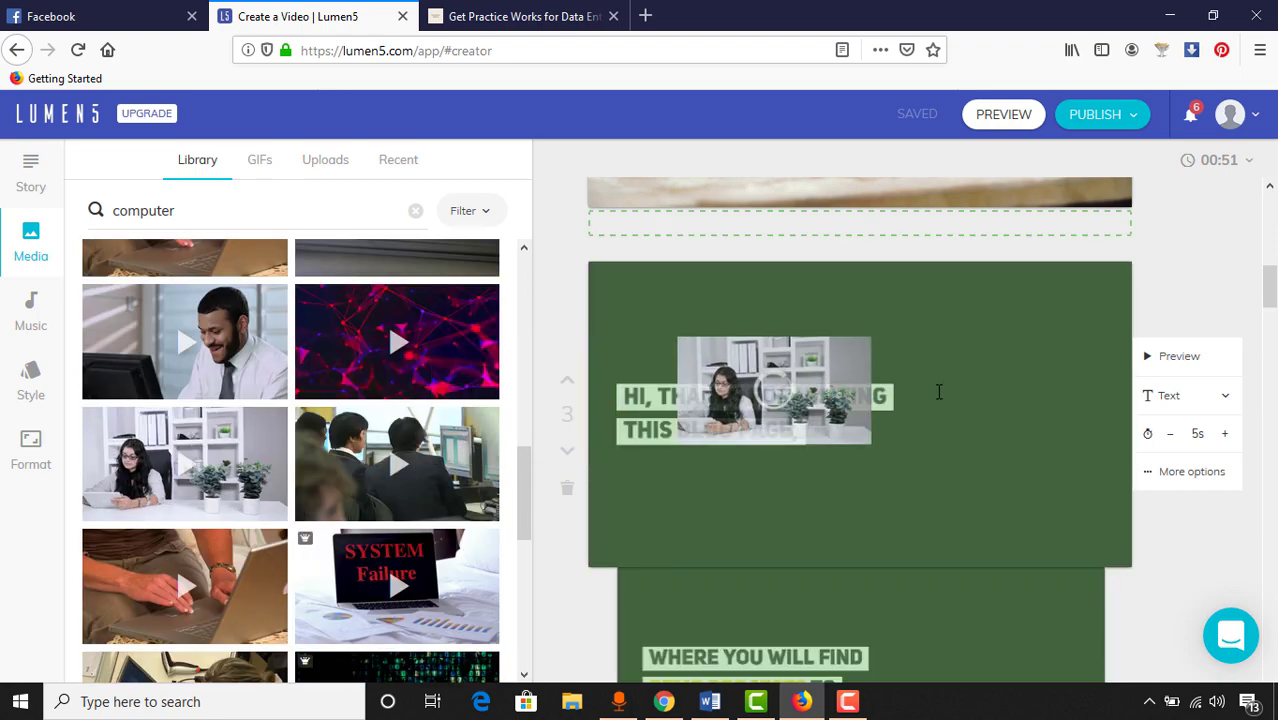
left_click_drag(938, 391, 938, 391)
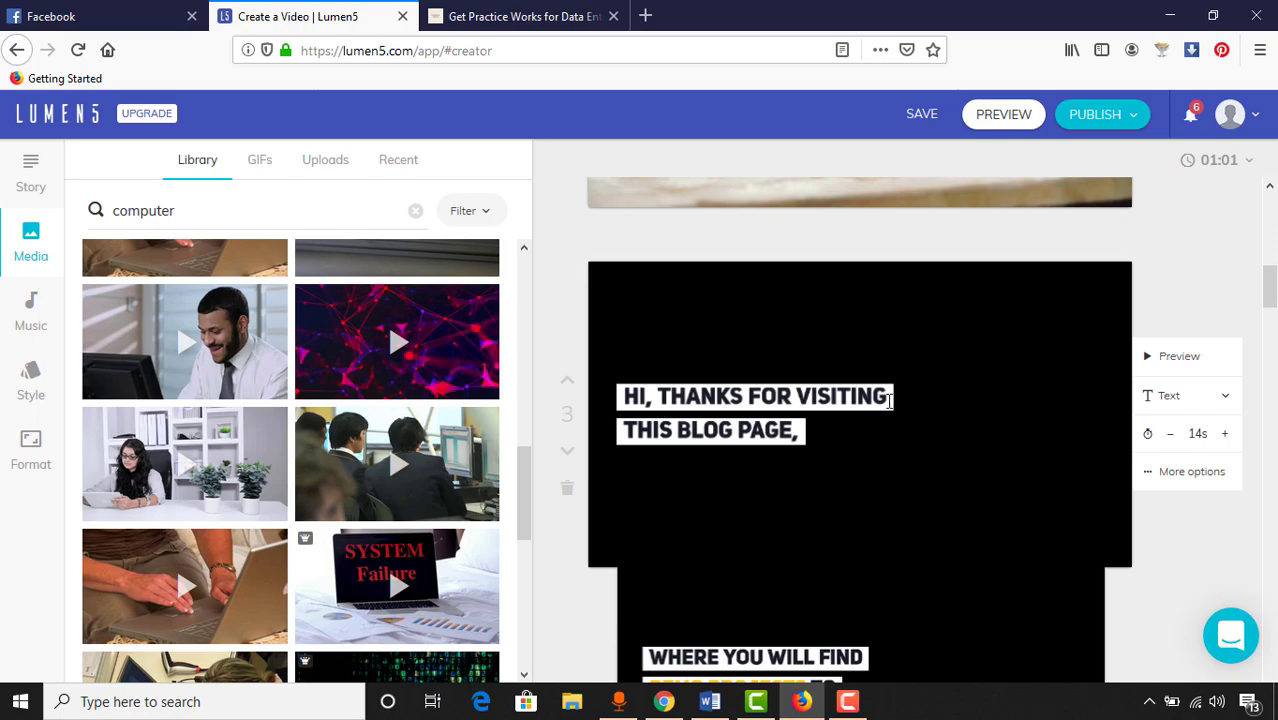
scroll(1016, 530, "down", 5)
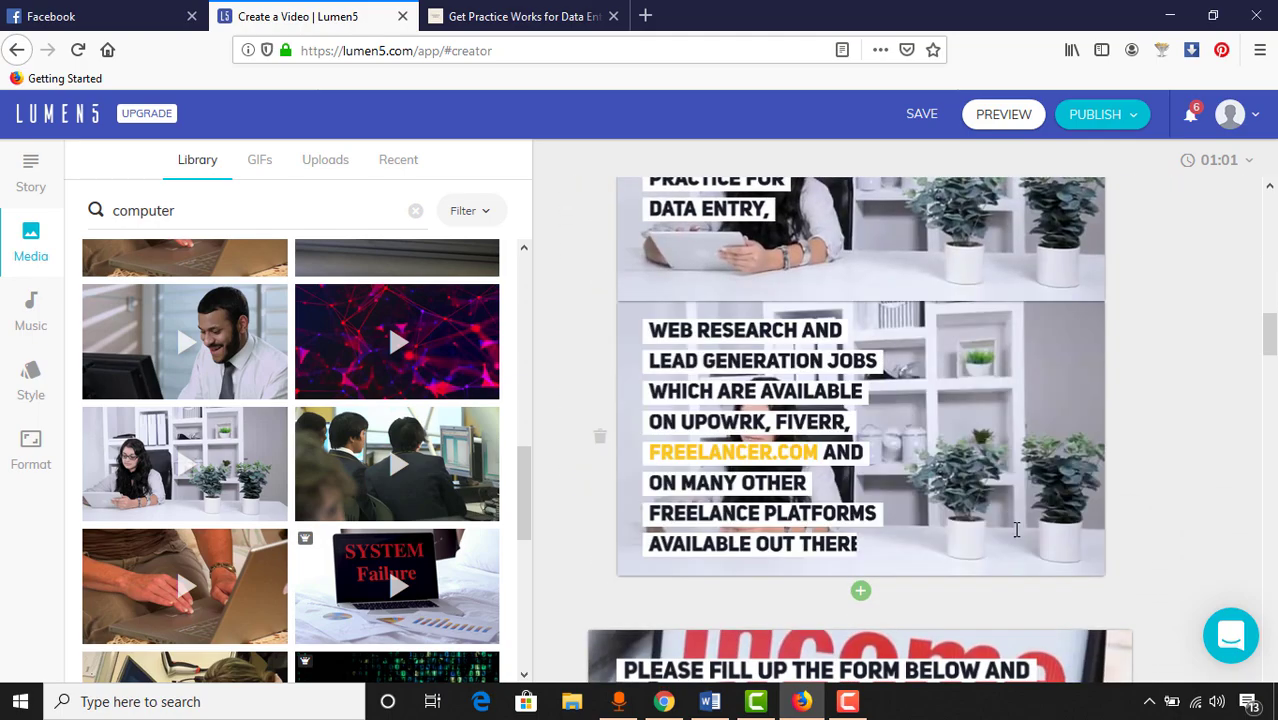
scroll(1016, 530, "down", 6)
scroll(1012, 350, "up", 4)
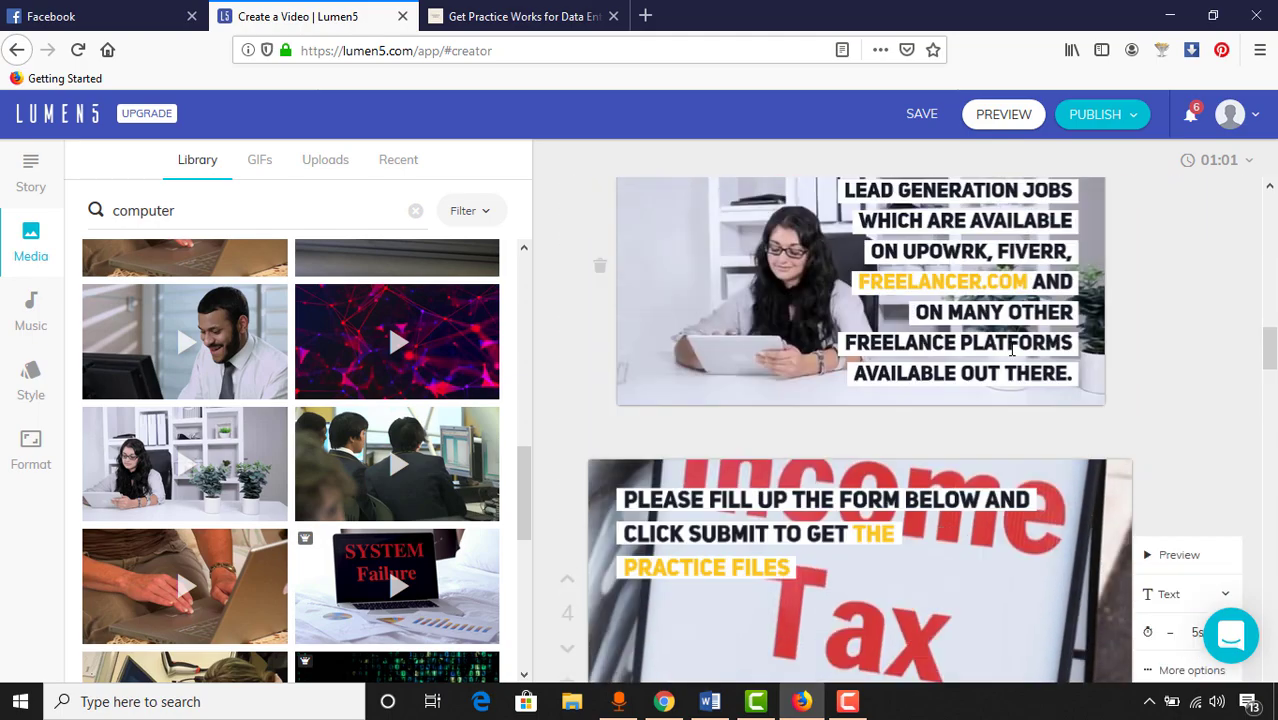
scroll(1012, 350, "up", 5)
left_click(1003, 114)
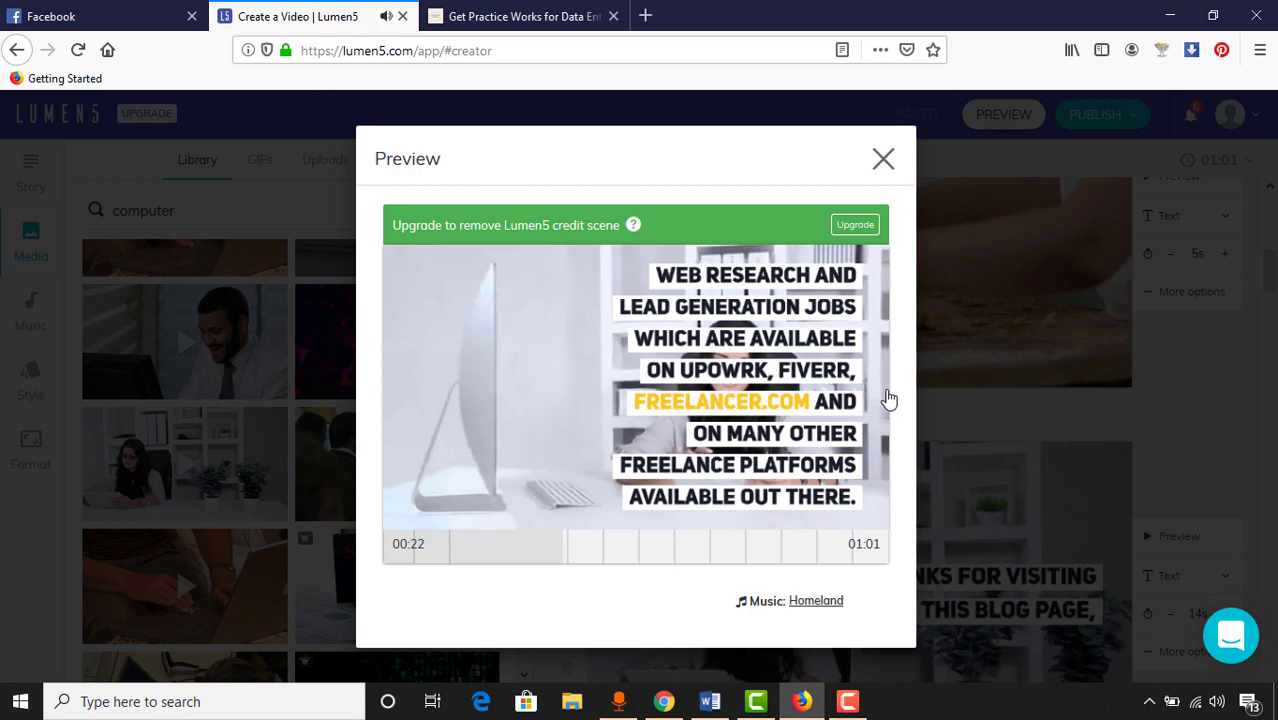
left_click(886, 168)
scroll(950, 505, "down", 6)
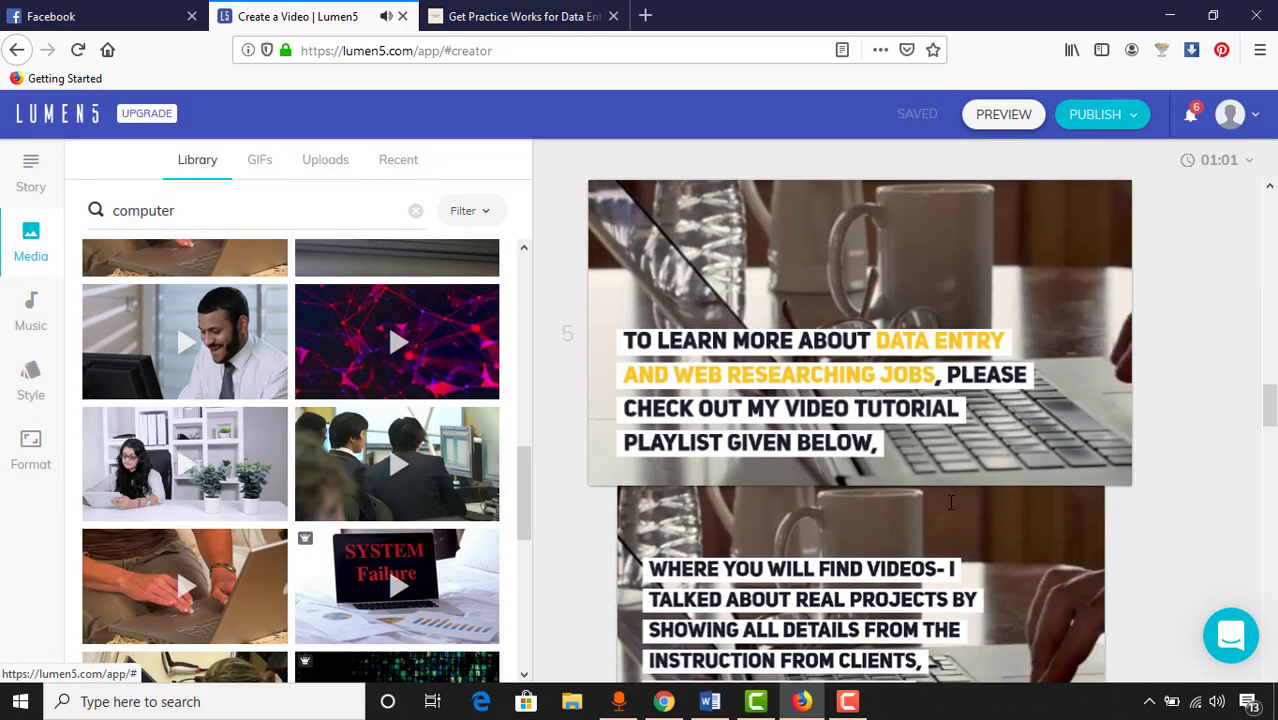
scroll(955, 510, "down", 5)
scroll(967, 465, "up", 7)
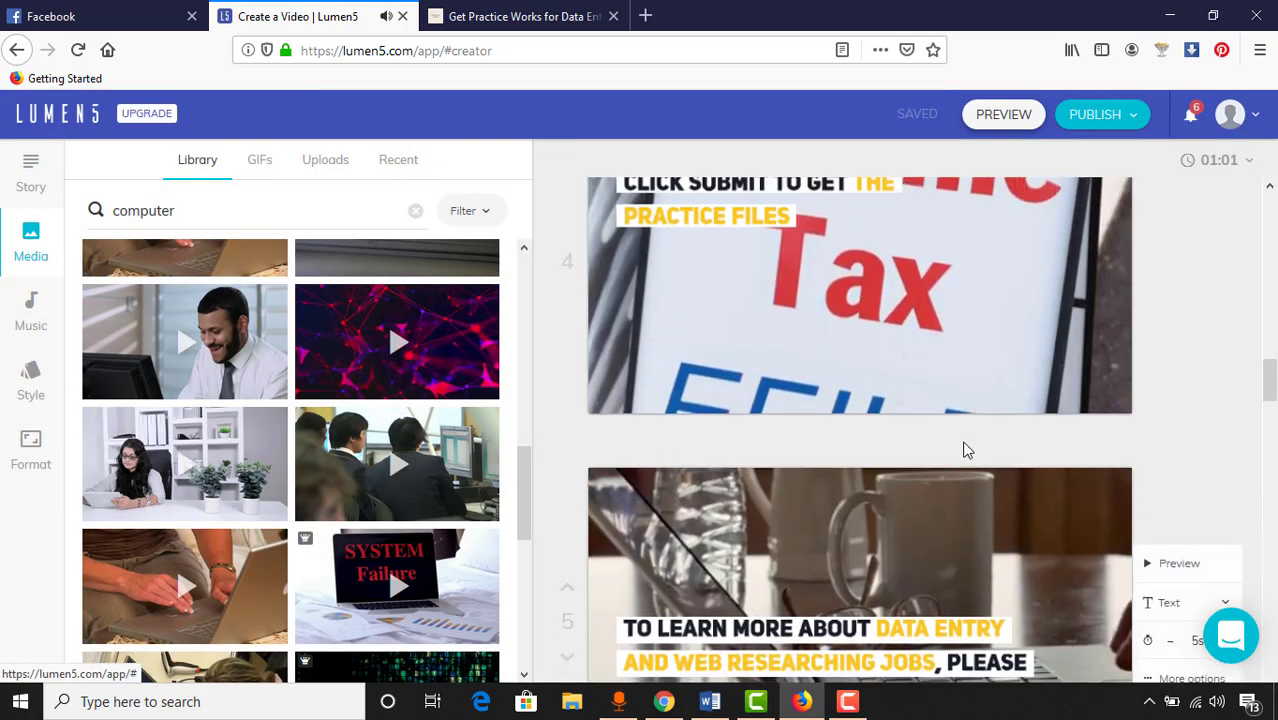
scroll(967, 450, "up", 8)
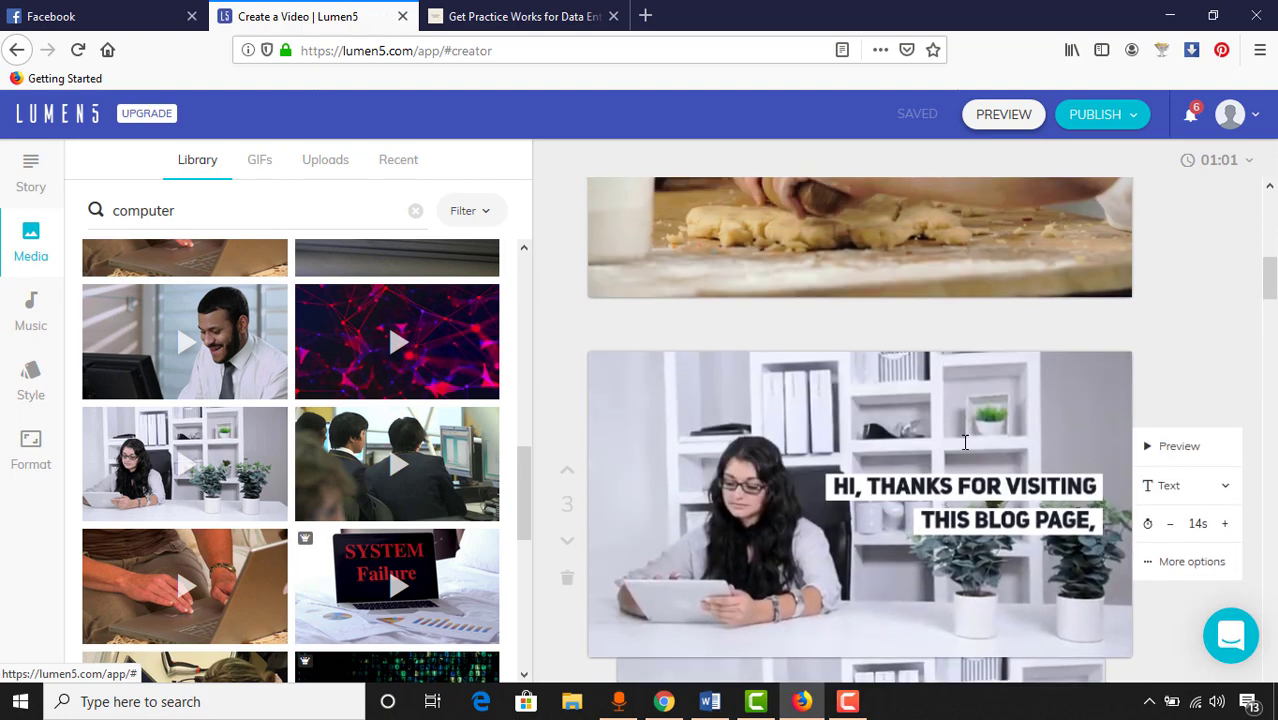
Step: Retype 'JOBS' at the end of scene 1's 'Get Practice Works…' headline and deselect it
scroll(965, 442, "up", 6)
scroll(979, 465, "down", 3)
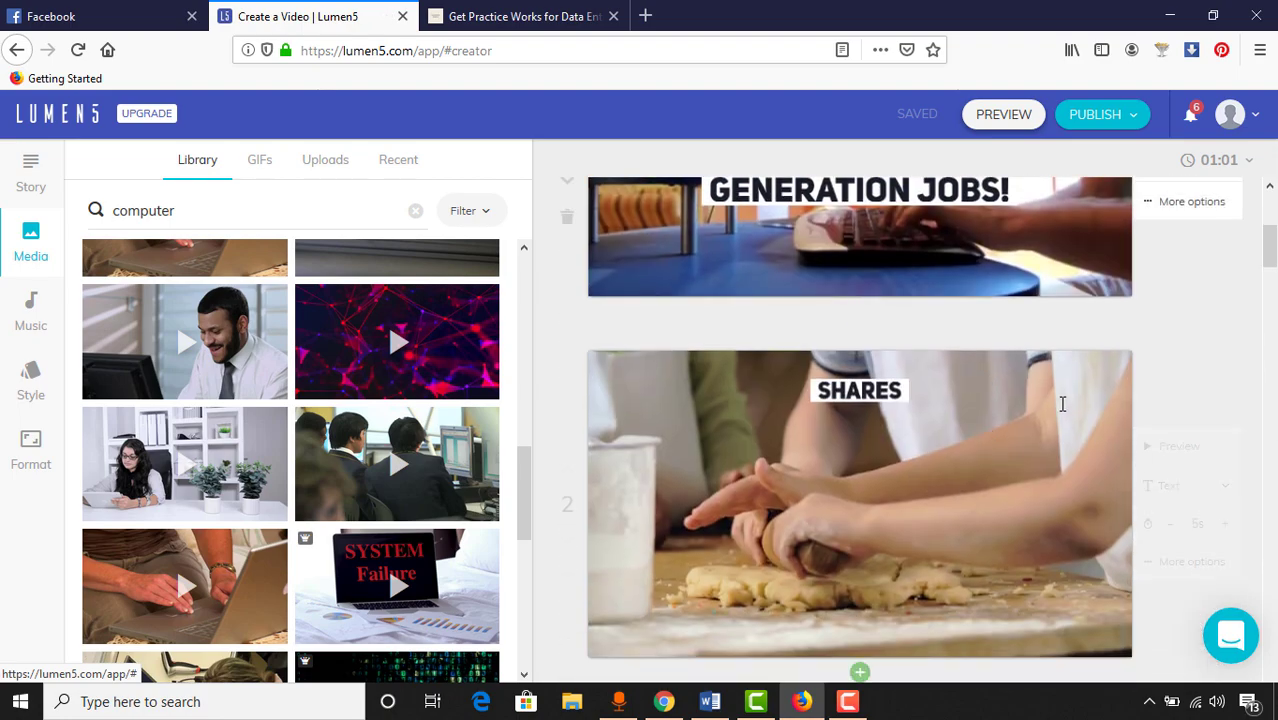
scroll(1062, 404, "down", 3)
scroll(1062, 404, "up", 3)
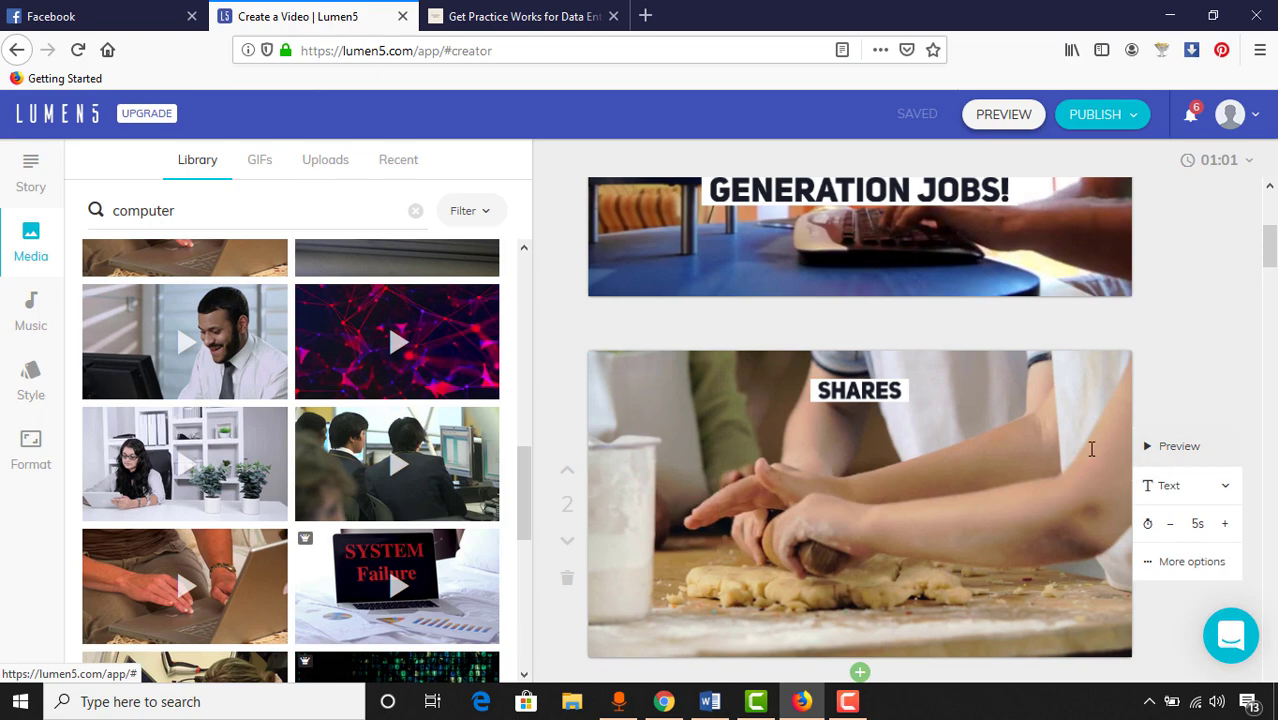
left_click(998, 386)
scroll(790, 336, "up", 3)
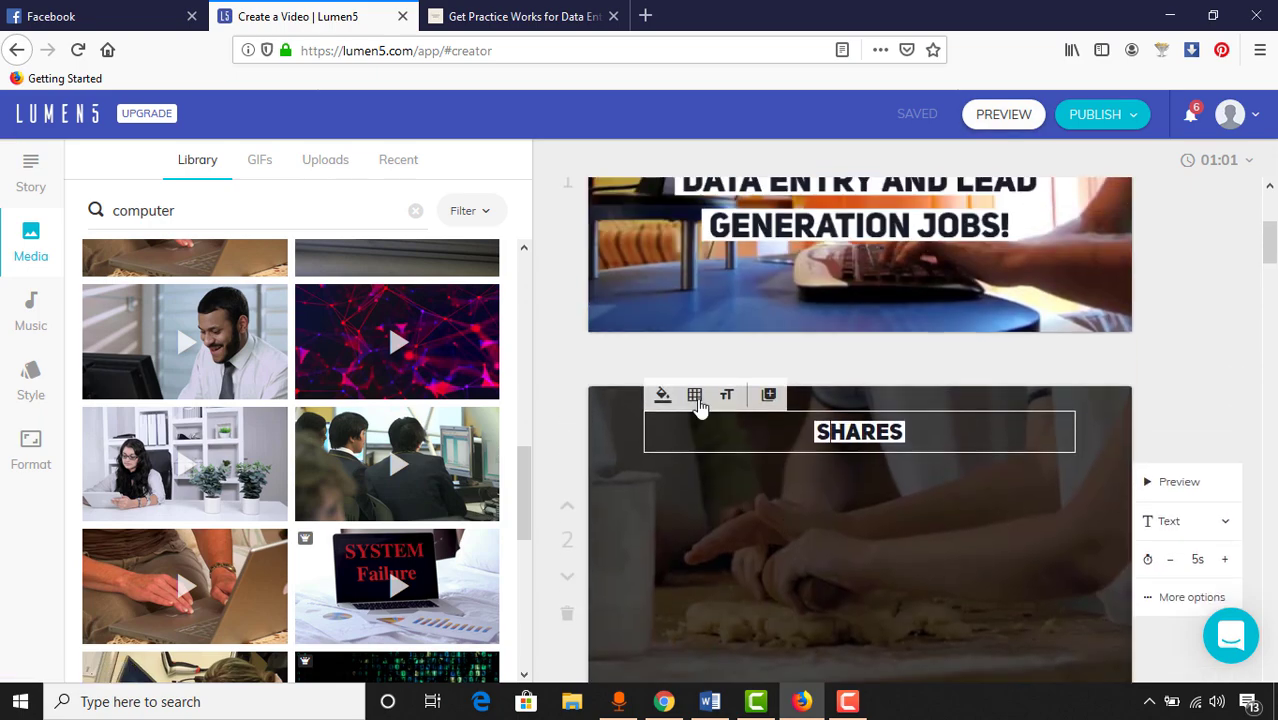
scroll(899, 517, "up", 3)
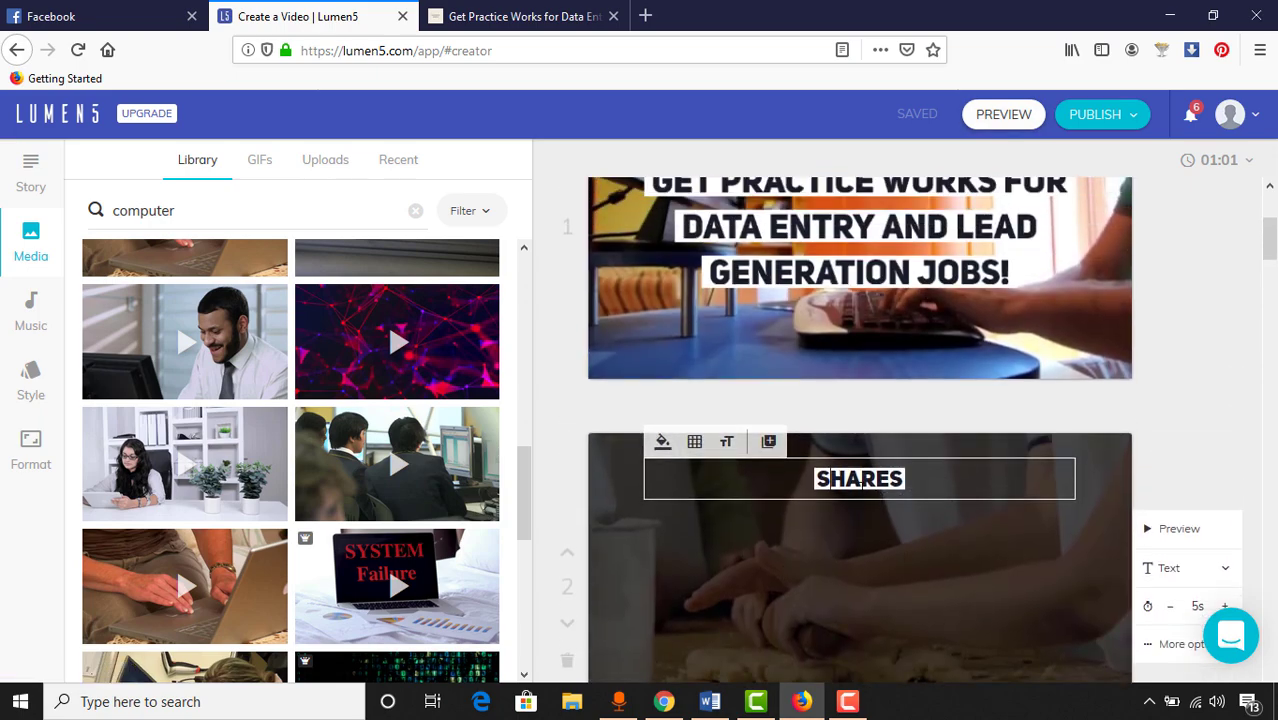
left_click(840, 469)
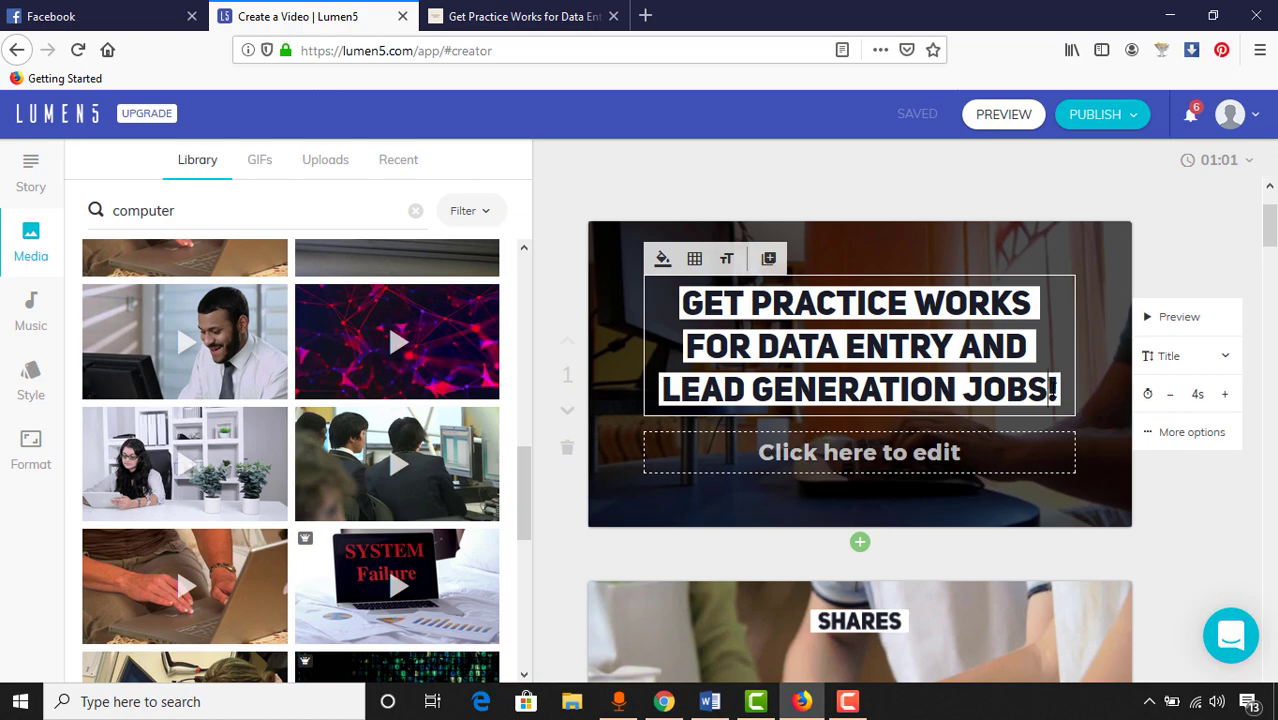
key("BackSpace")
key("BackSpace")
key("BackSpace")
key("BackSpace")
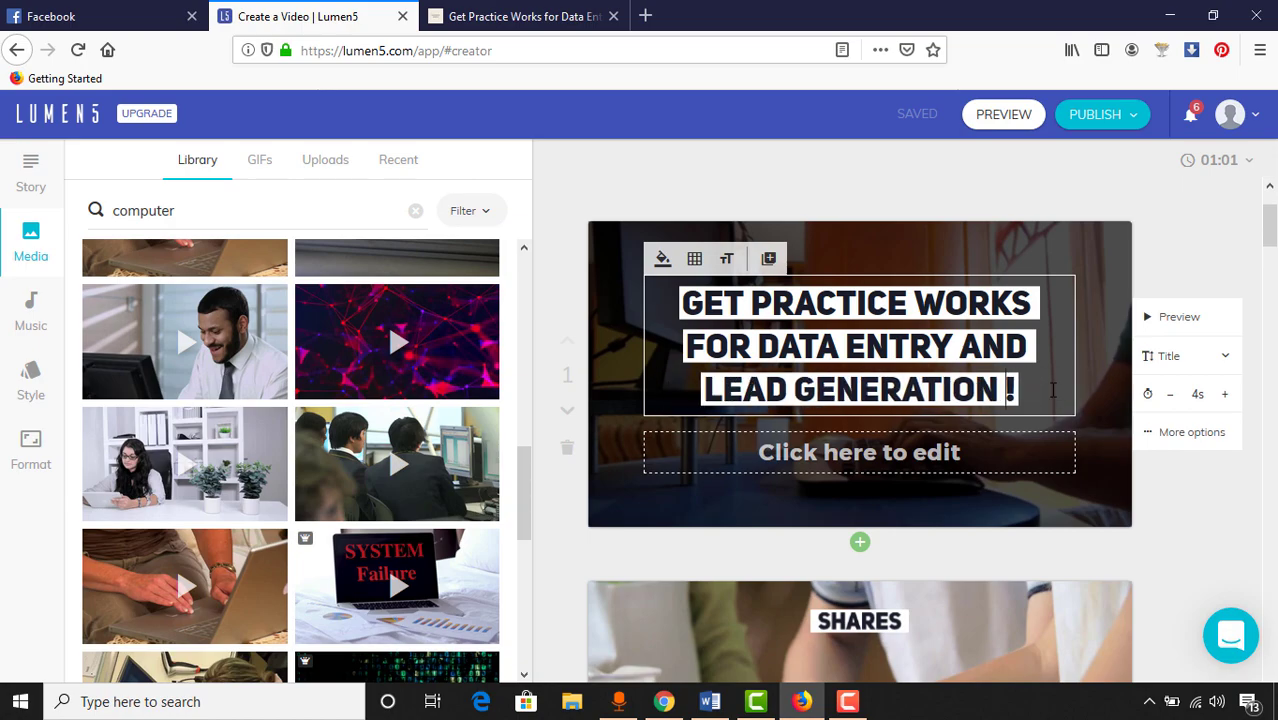
type("J")
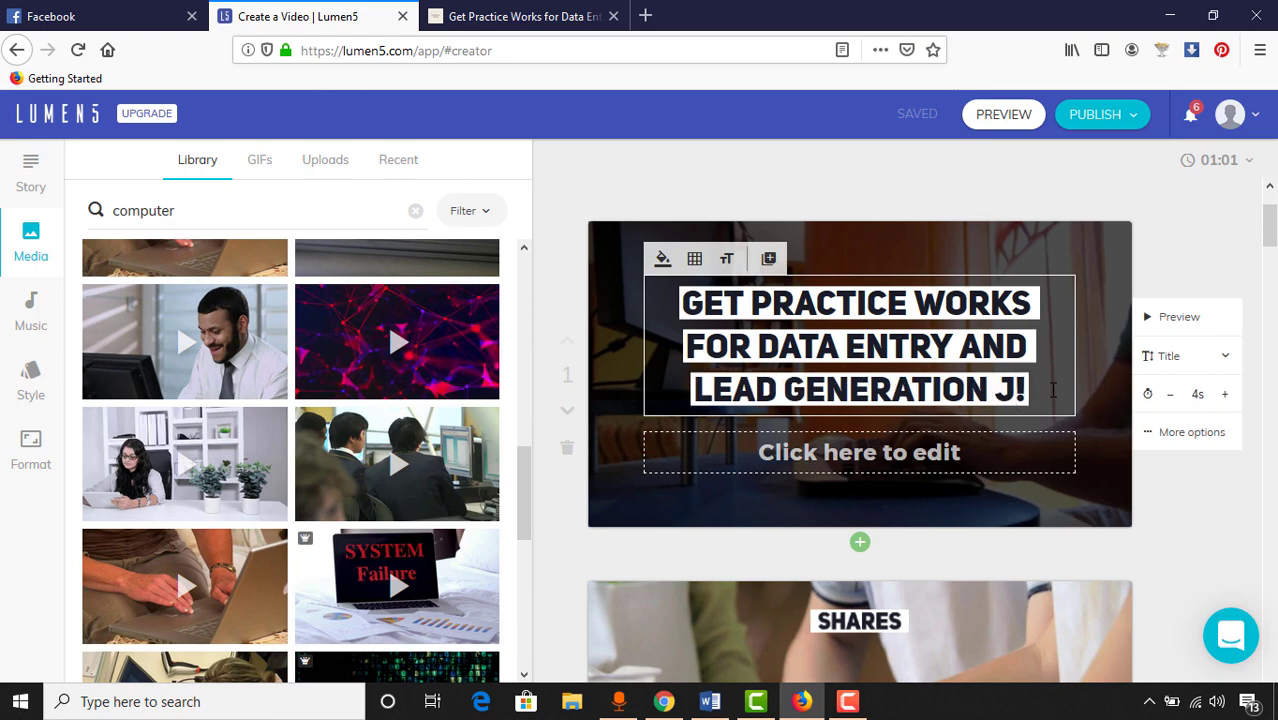
type("OBS")
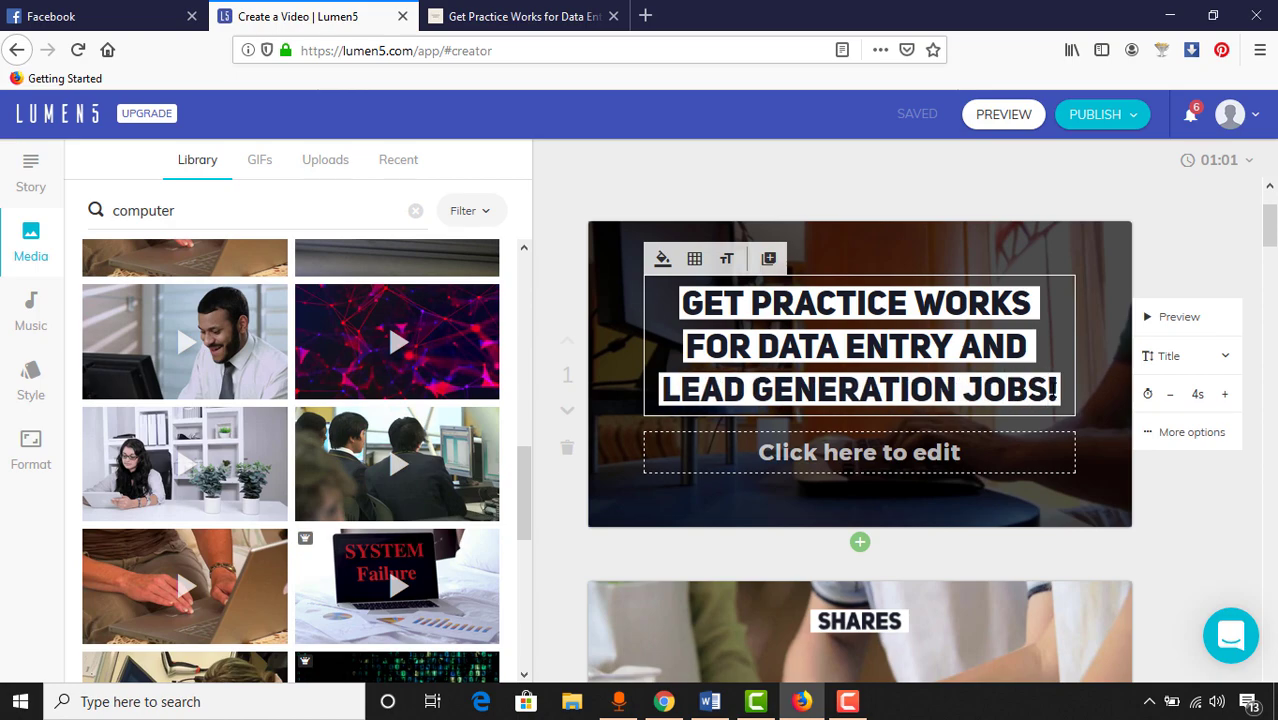
left_click(1212, 534)
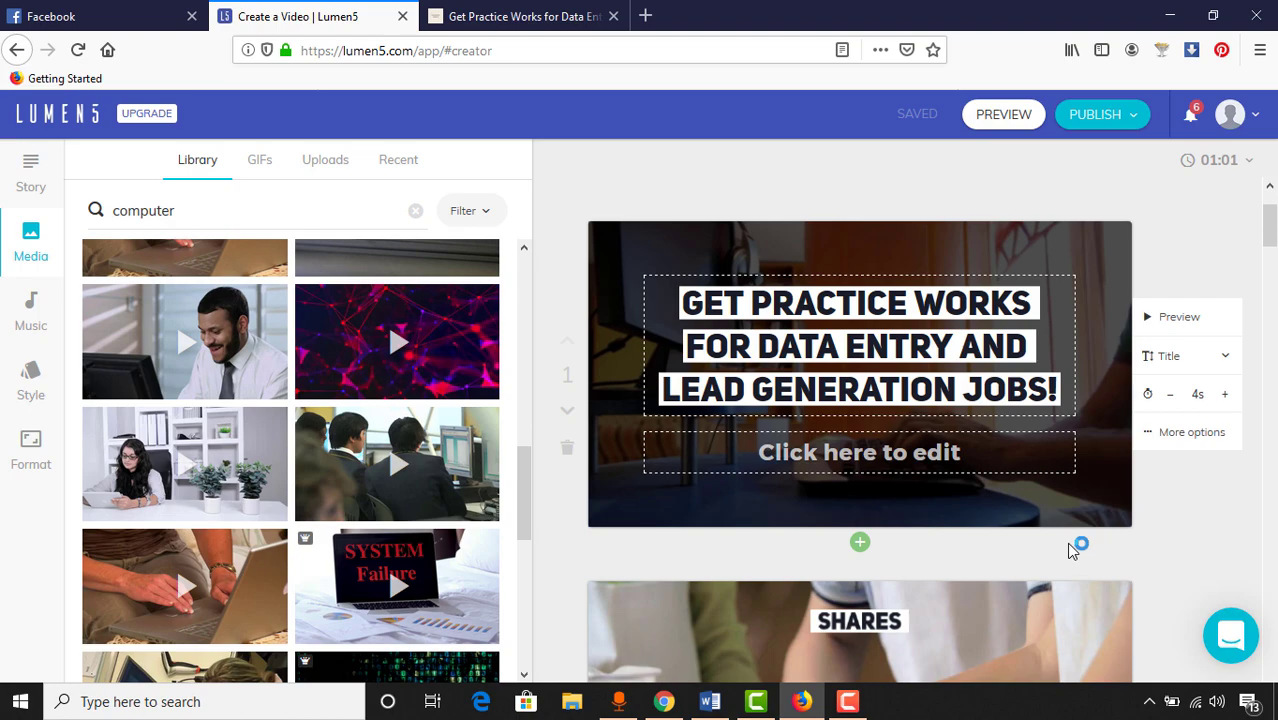
Step: Delete the SHARES scene from the storyboard
scroll(833, 614, "down", 3)
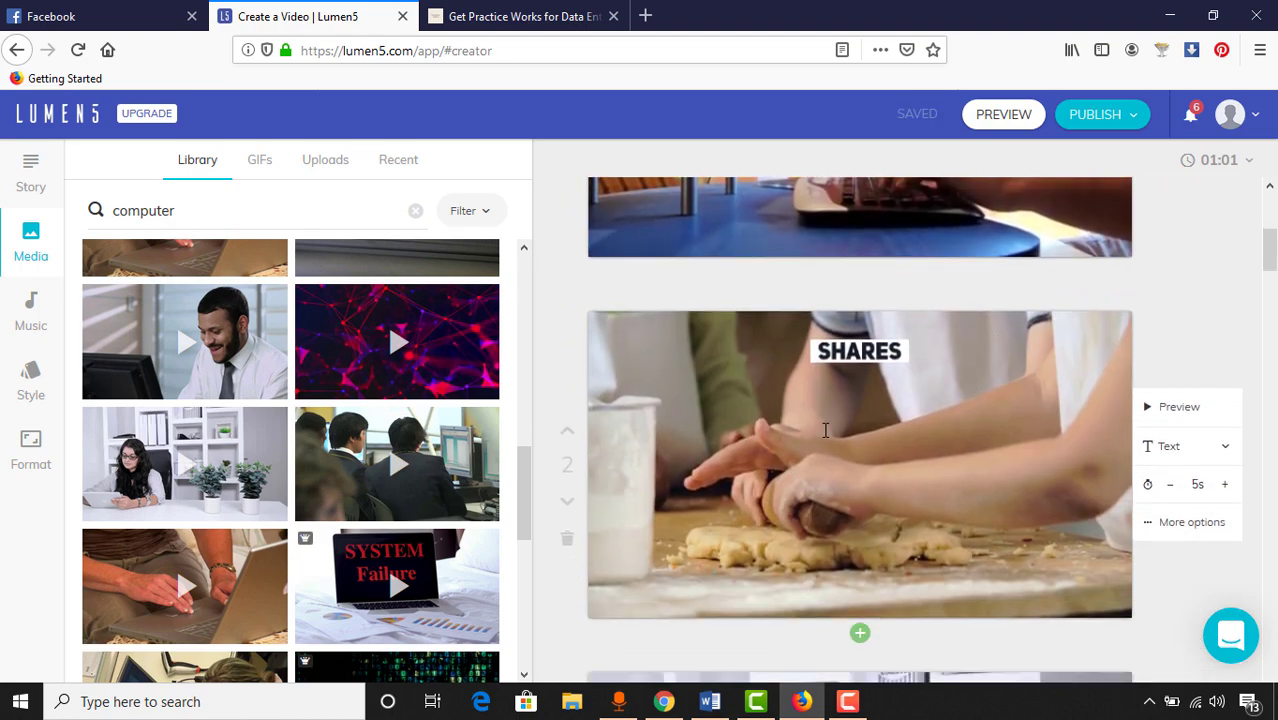
left_click(566, 540)
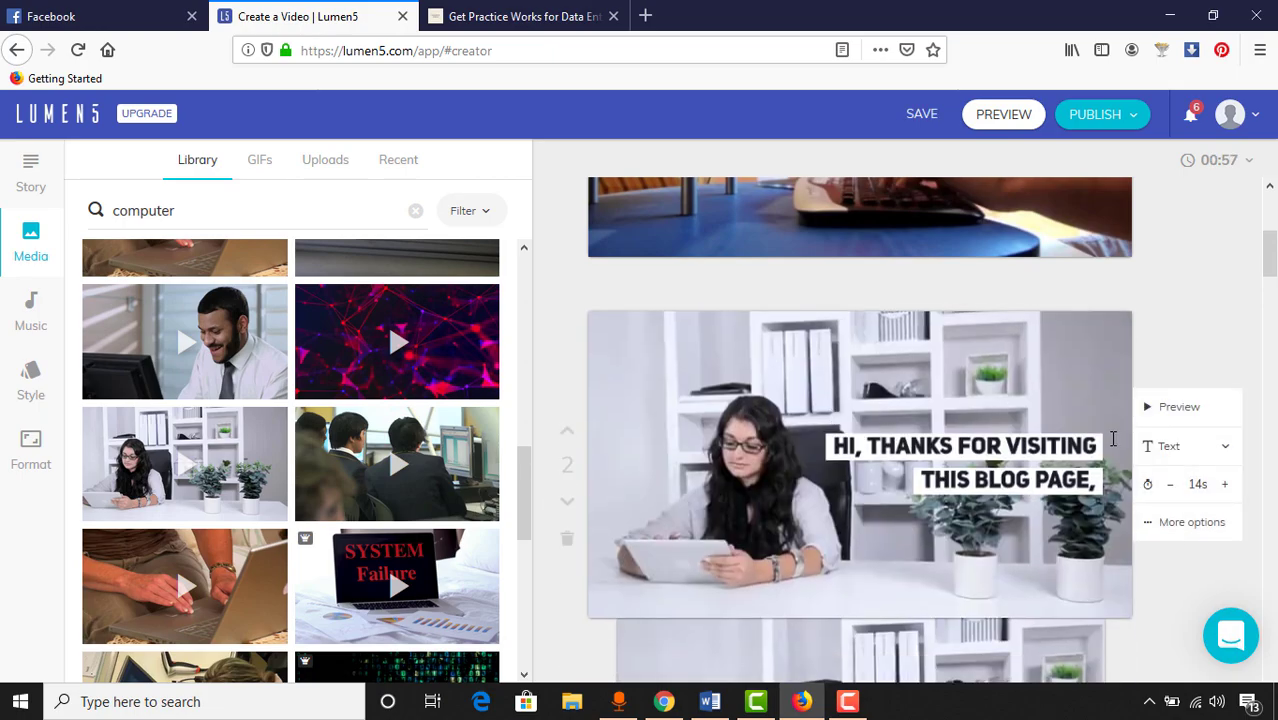
scroll(1187, 405, "up", 3)
scroll(1130, 440, "down", 8)
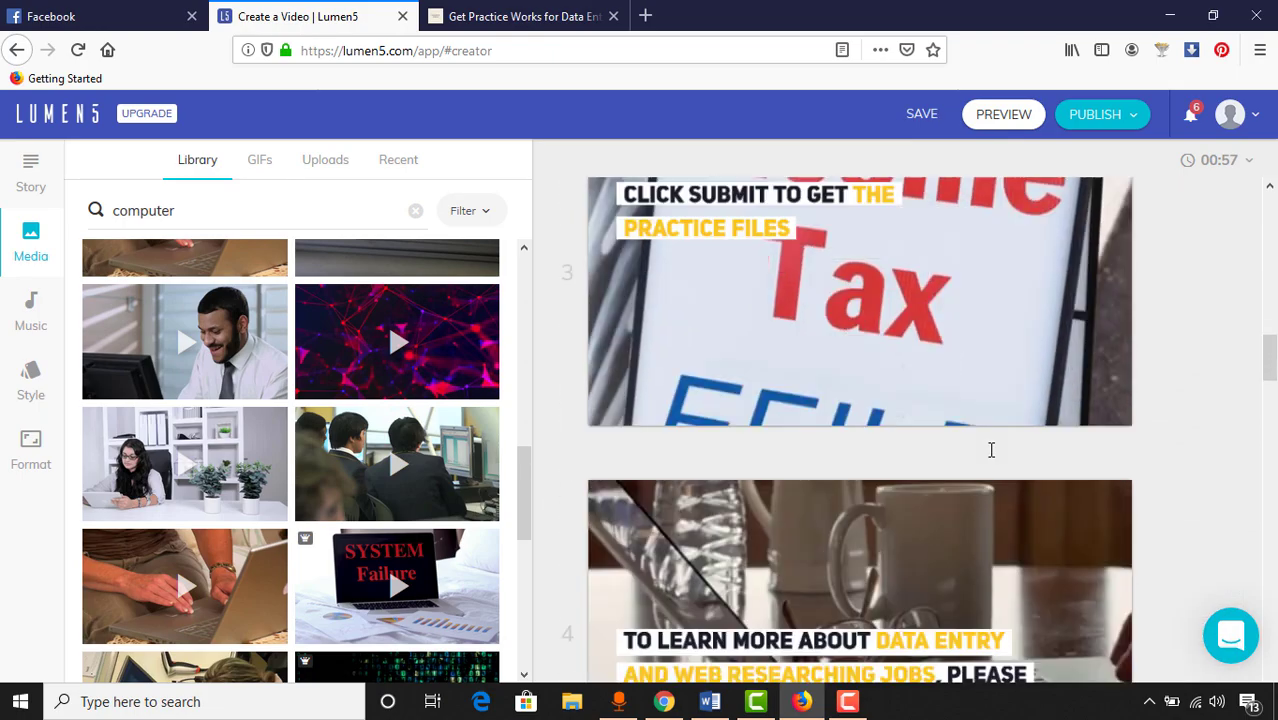
scroll(991, 450, "down", 12)
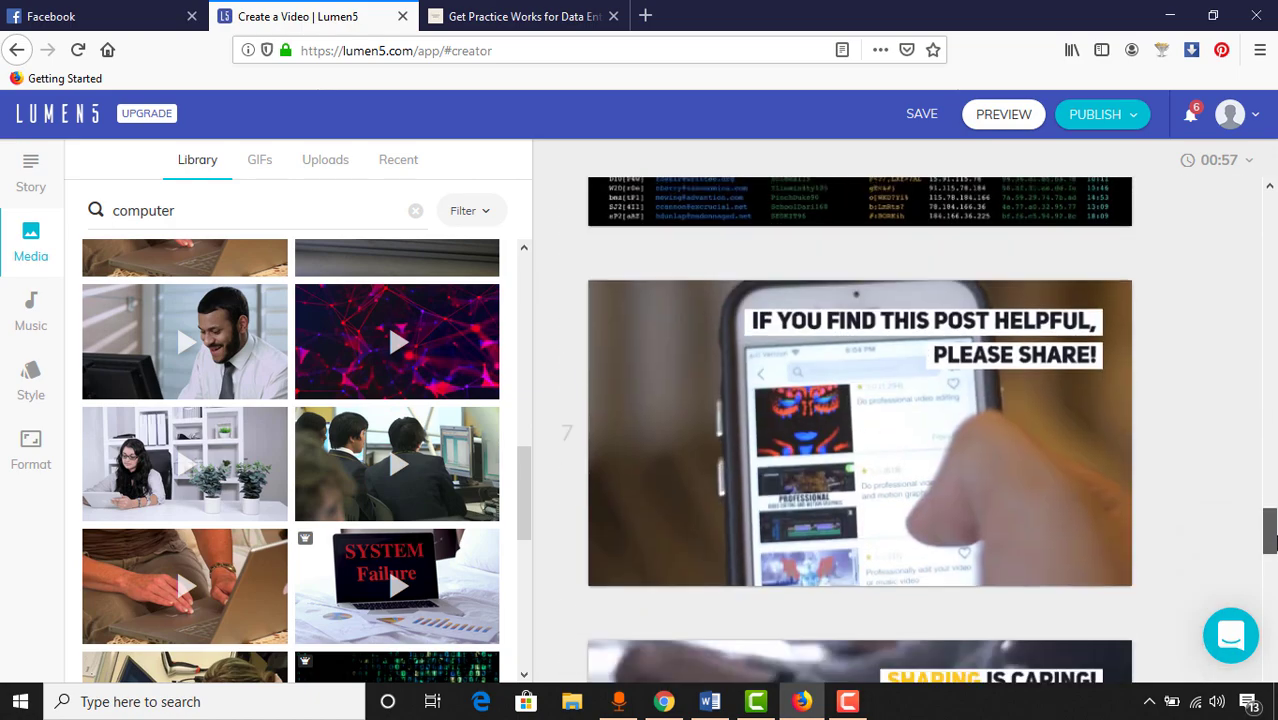
Step: Highlight 'LEARN WEB RESEARCHING' in yellow on scene 5
left_click_drag(1270, 540, 1270, 452)
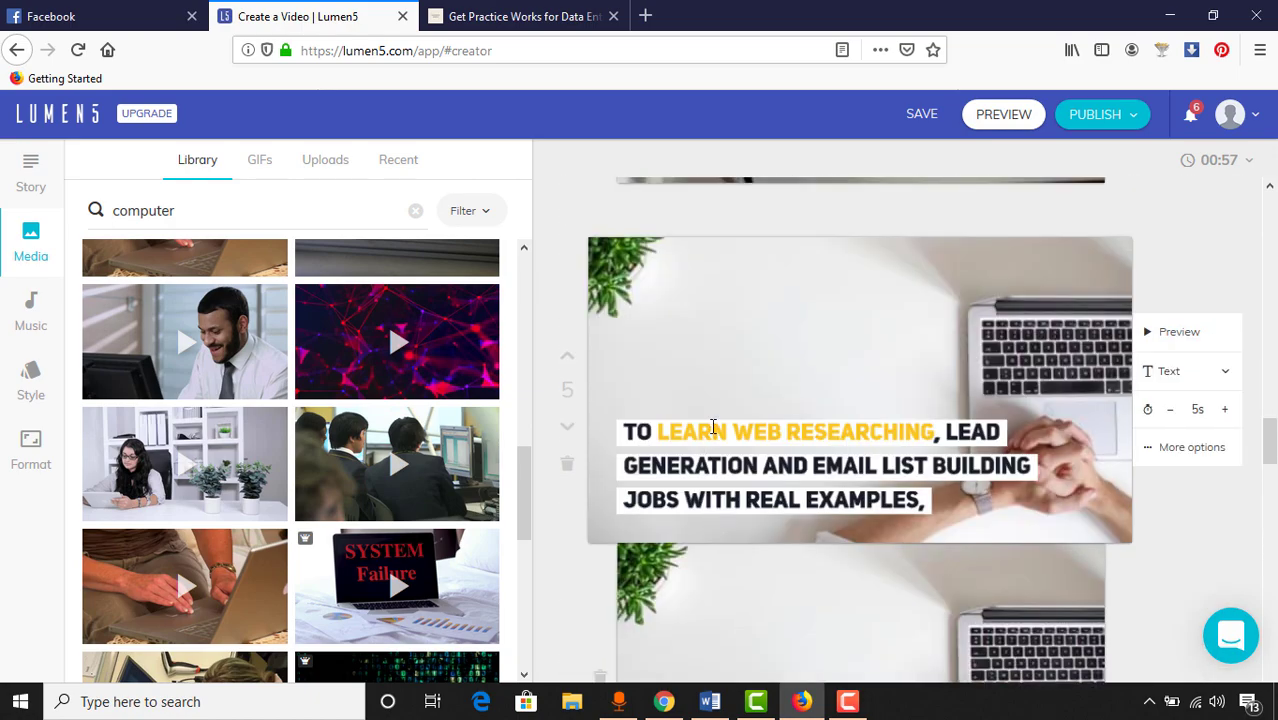
double_click(713, 425)
left_click_drag(784, 428, 816, 430)
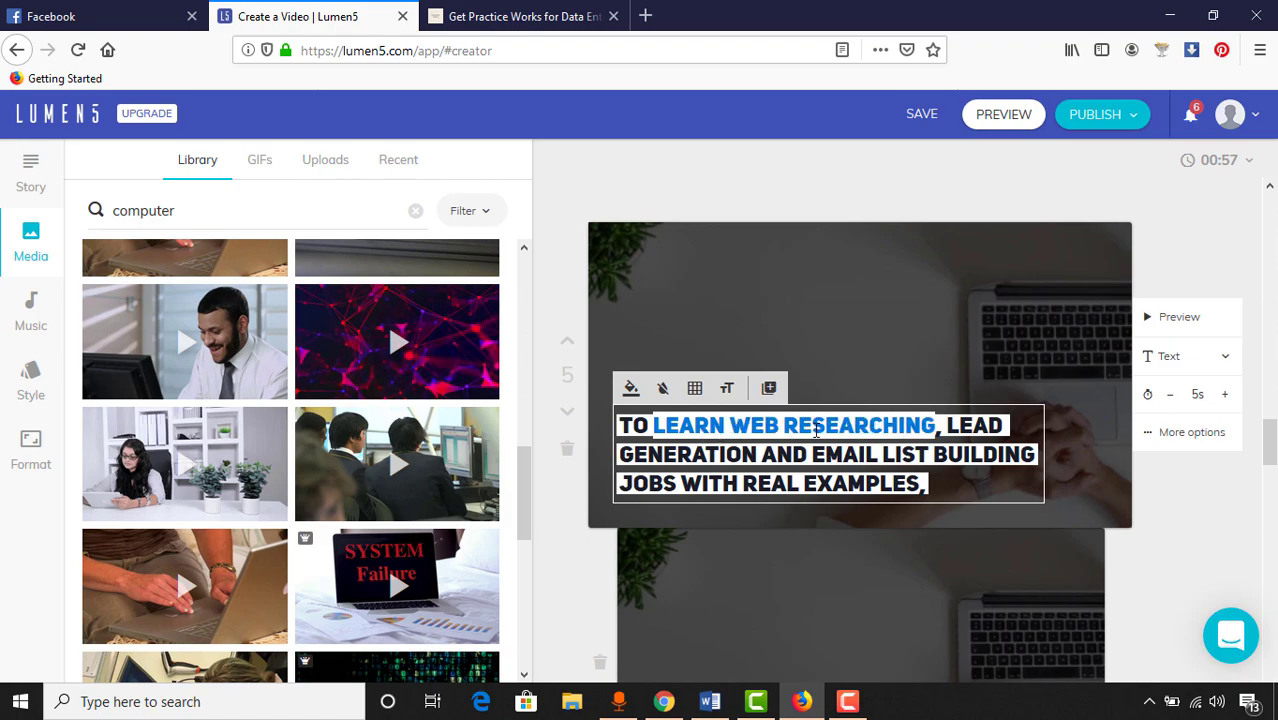
left_click(793, 455)
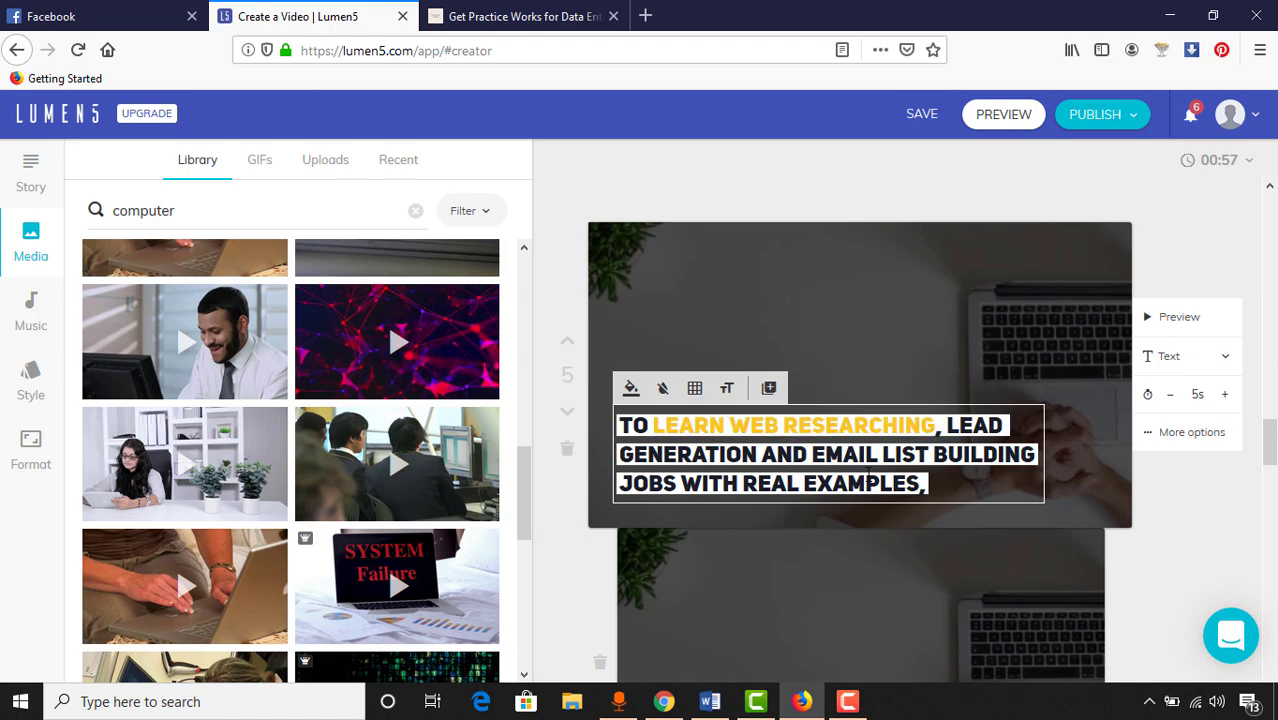
left_click(1170, 522)
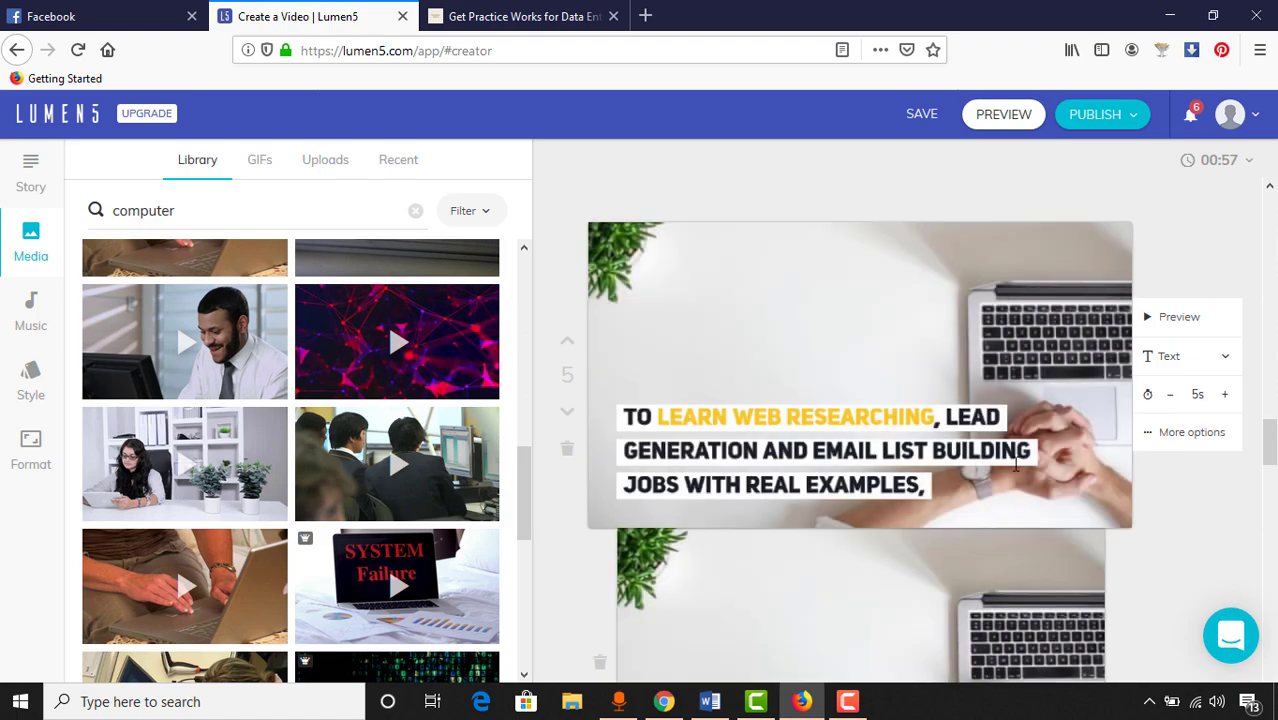
left_click(1170, 450)
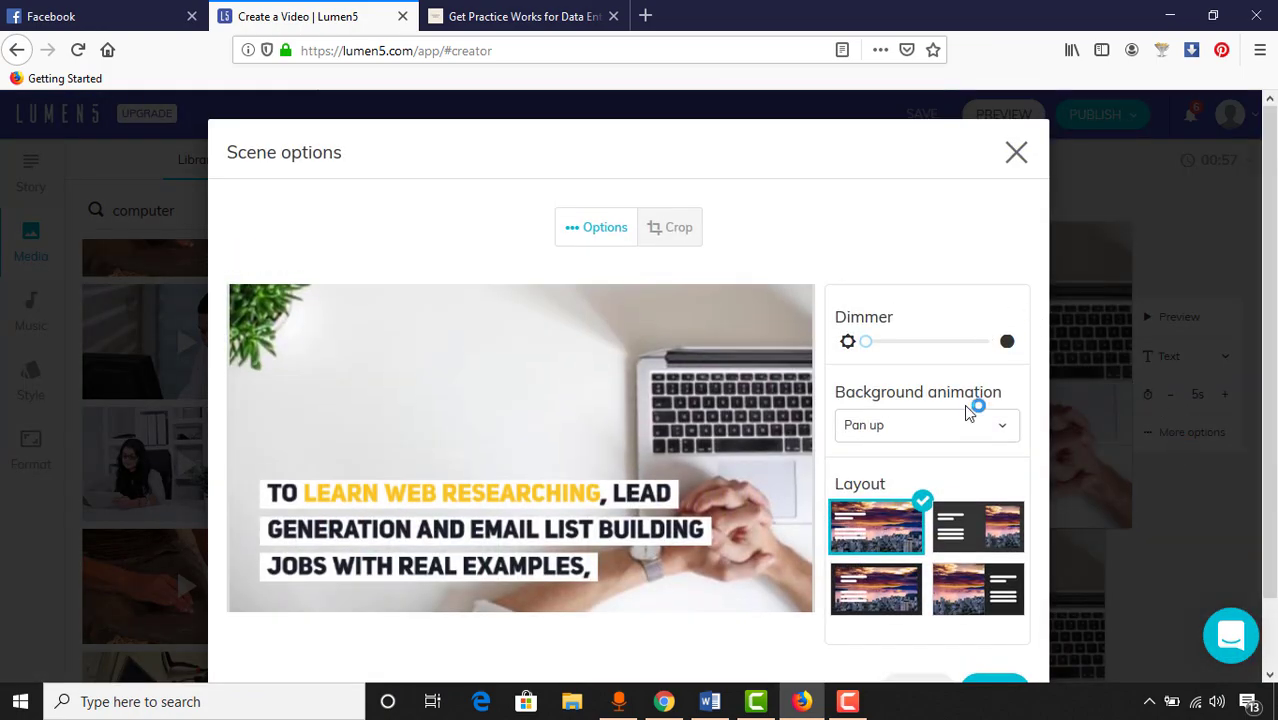
left_click(993, 437)
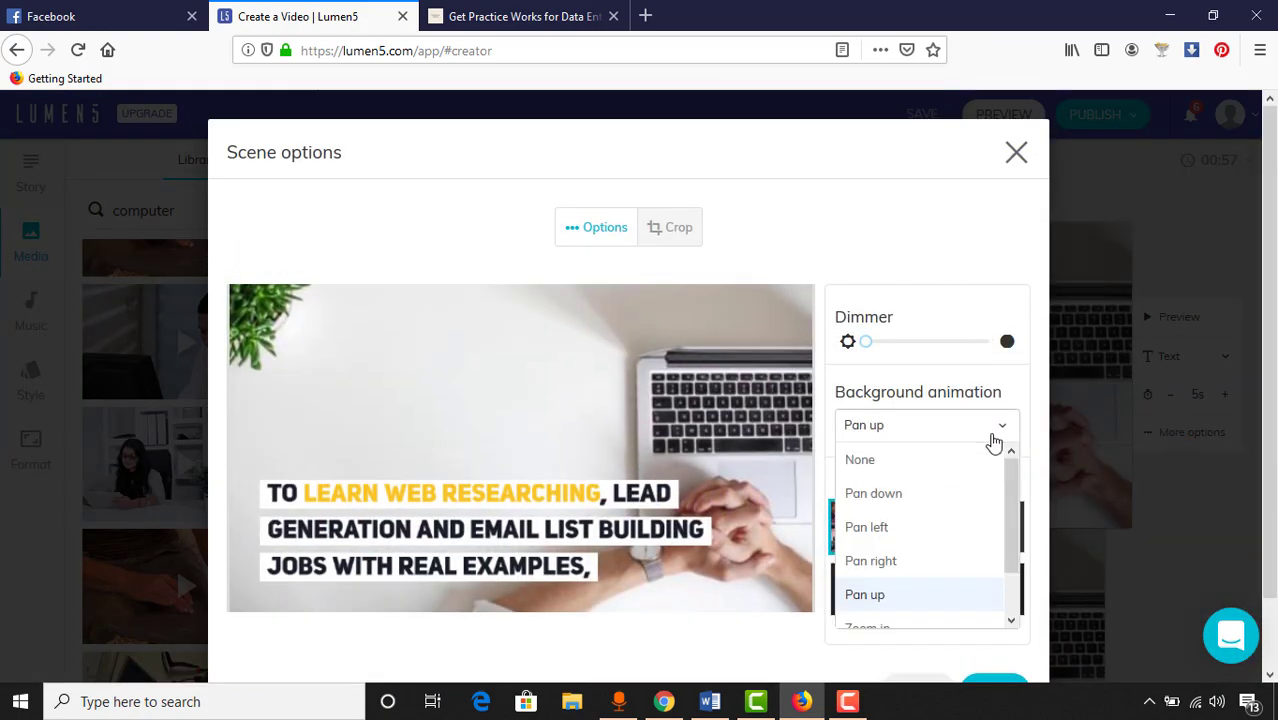
scroll(941, 565, "down", 3)
scroll(916, 454, "up", 2)
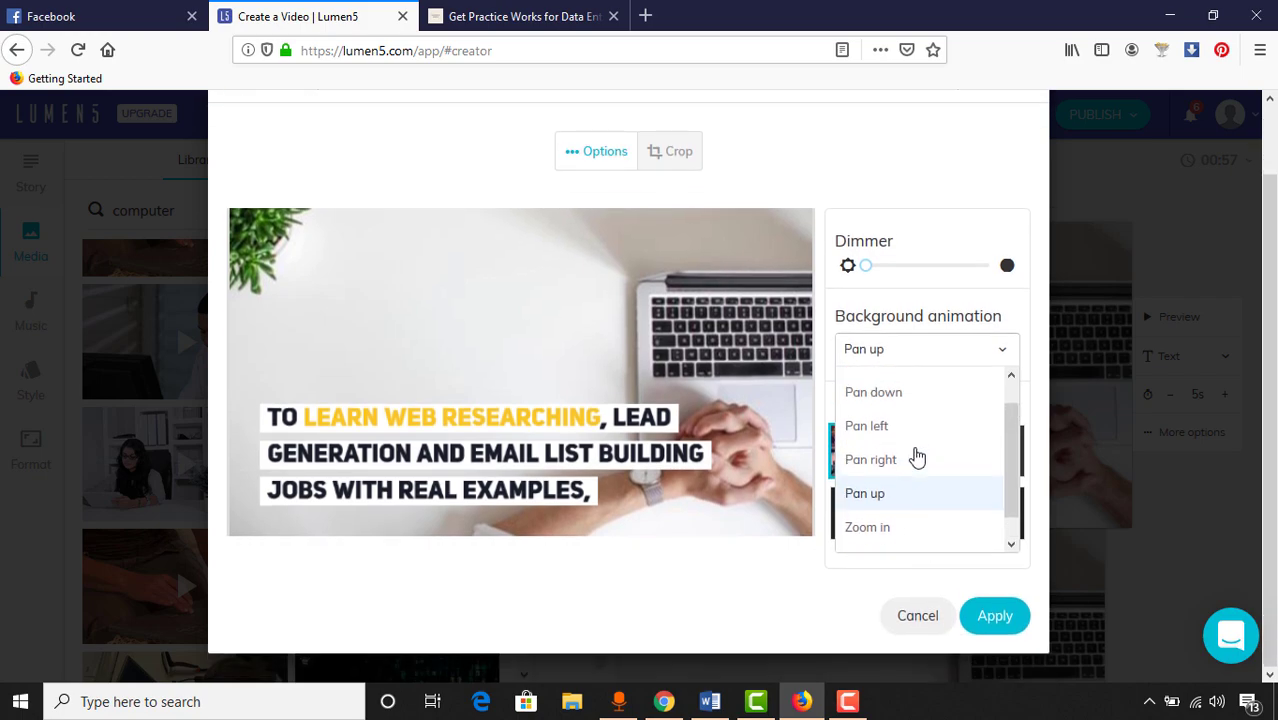
left_click(965, 358)
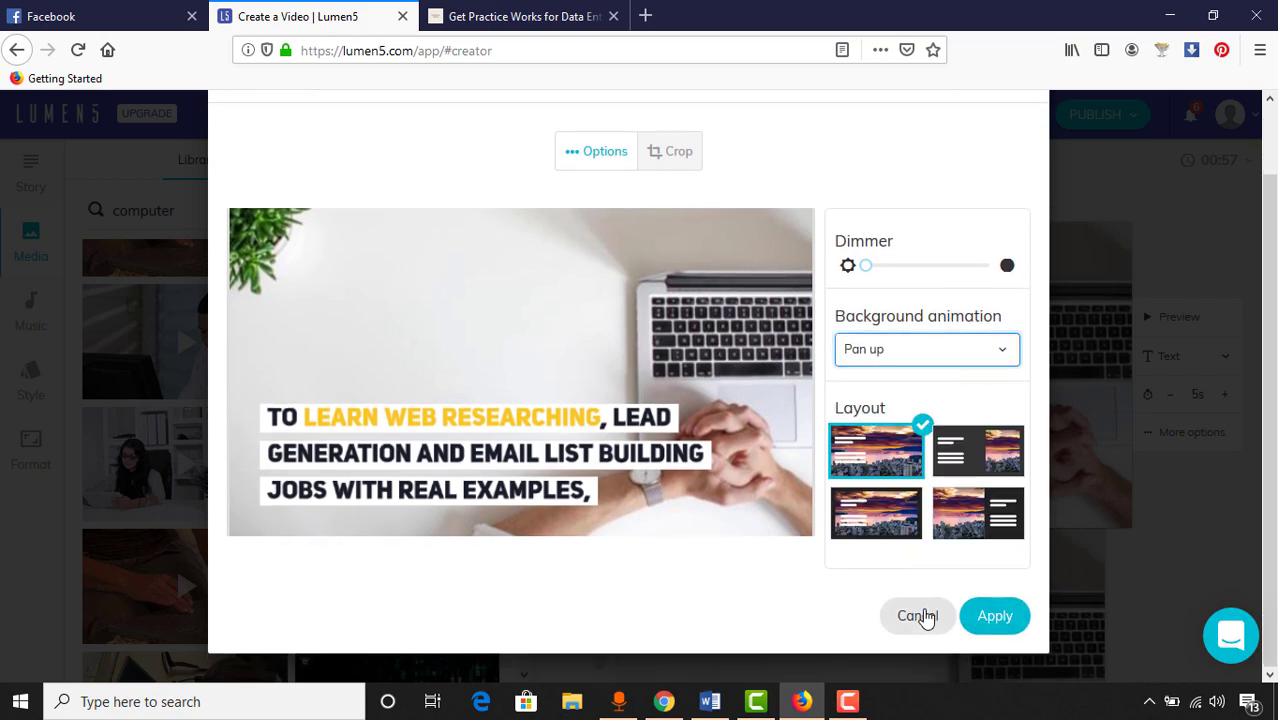
left_click(979, 618)
scroll(1145, 428, "up", 10)
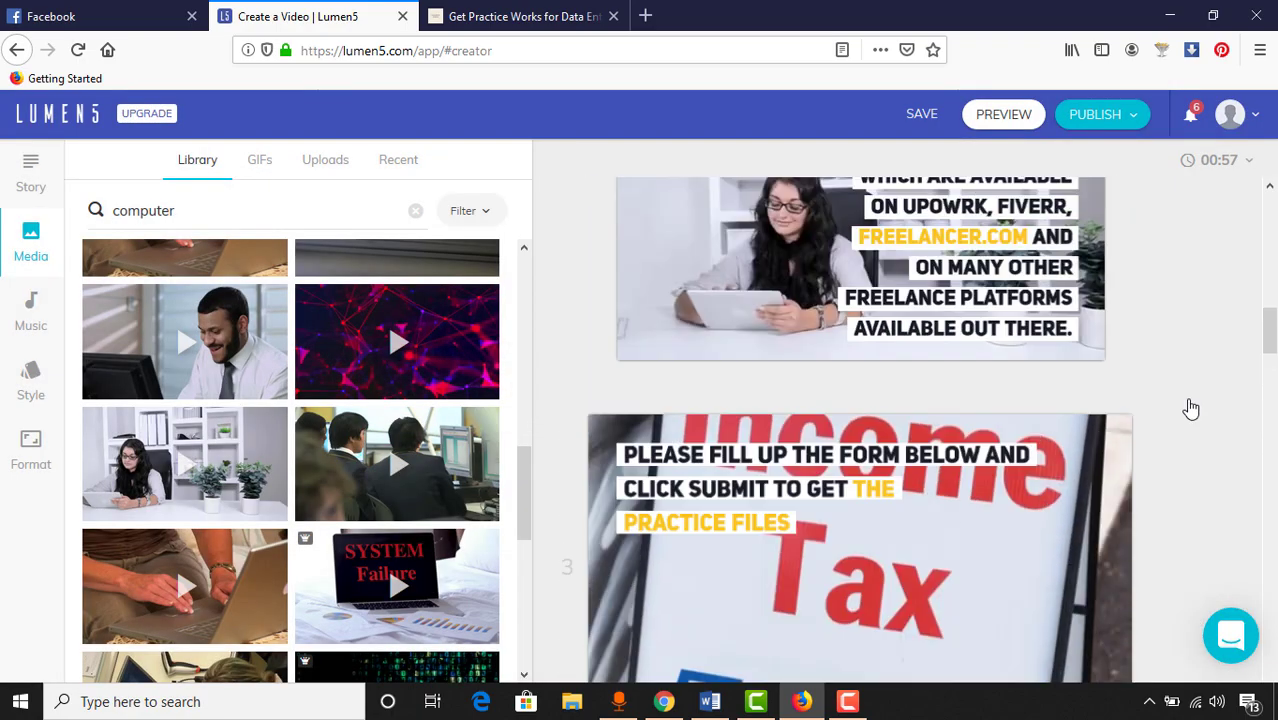
scroll(1208, 394, "up", 5)
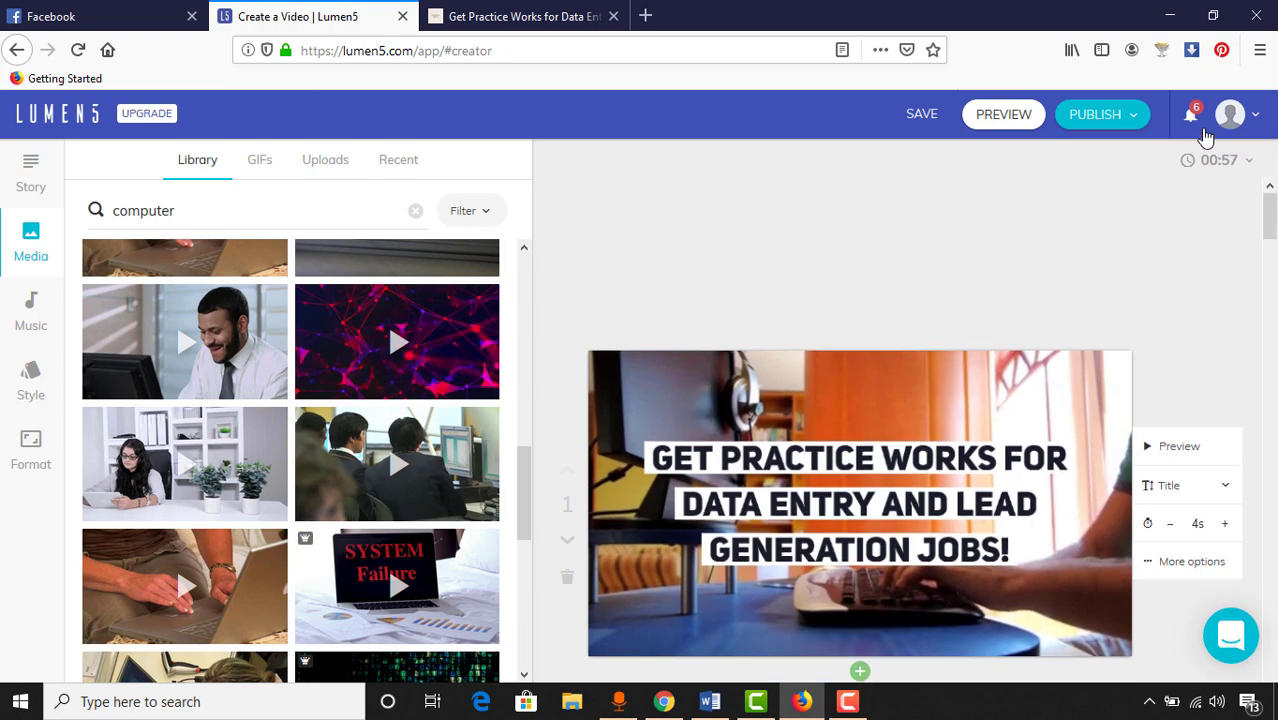
Step: Render the finished video for download through the Publish menu
left_click(1137, 126)
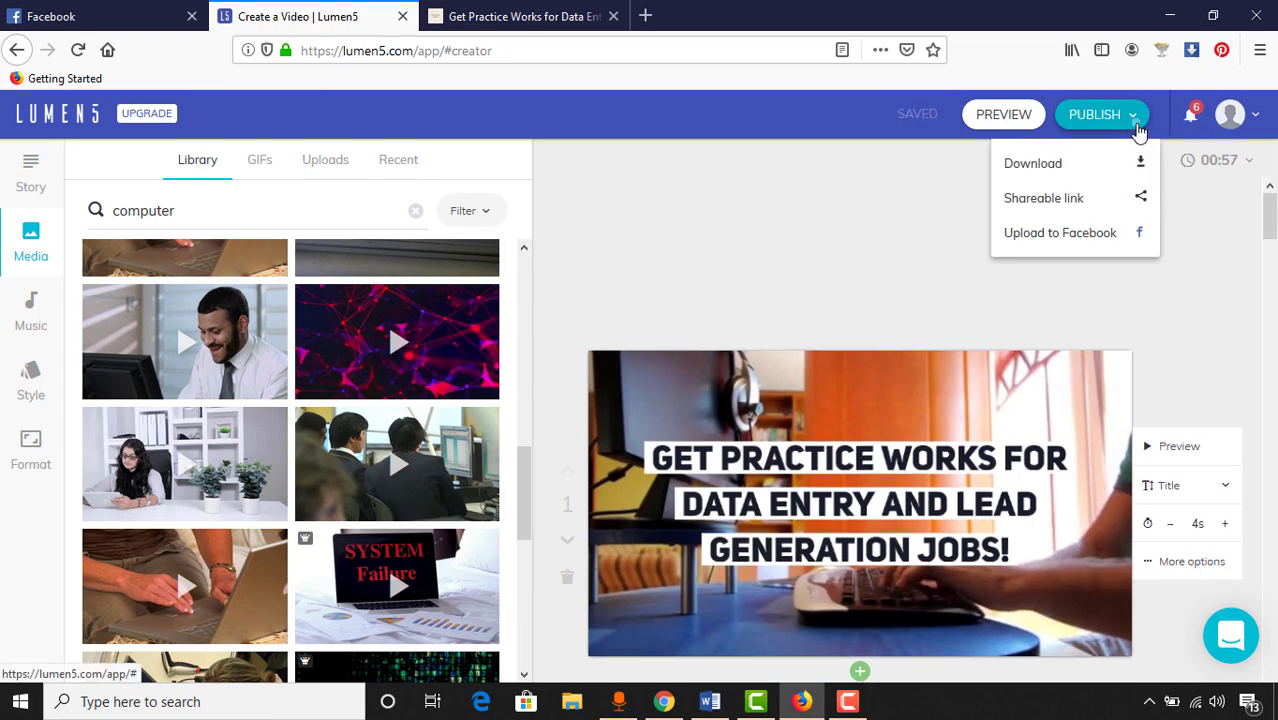
left_click(1058, 169)
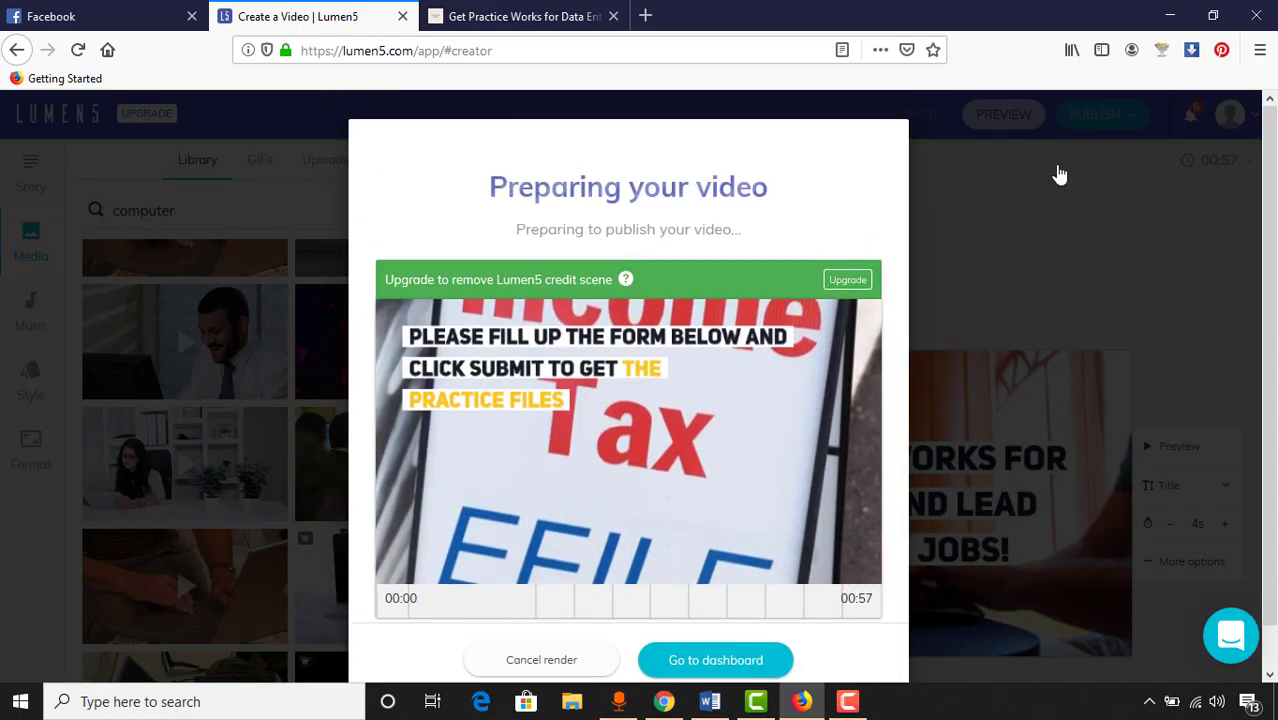
scroll(662, 428, "down", 1)
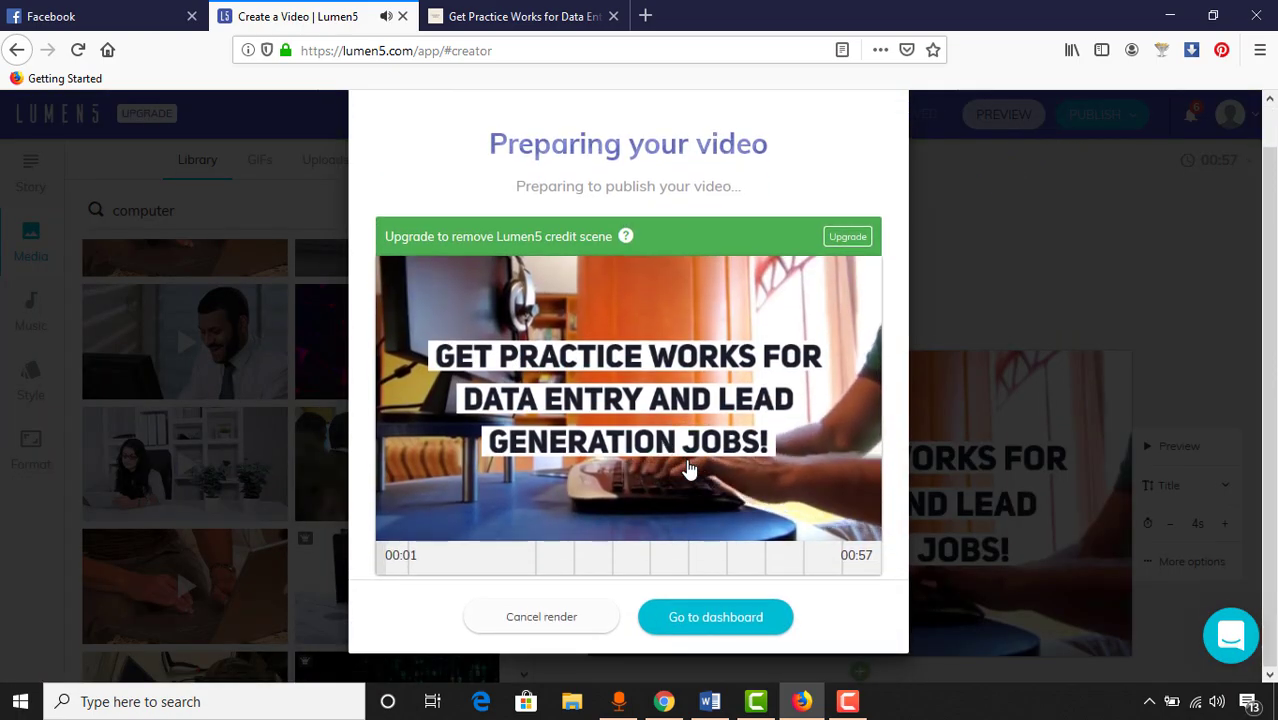
scroll(678, 479, "up", 1)
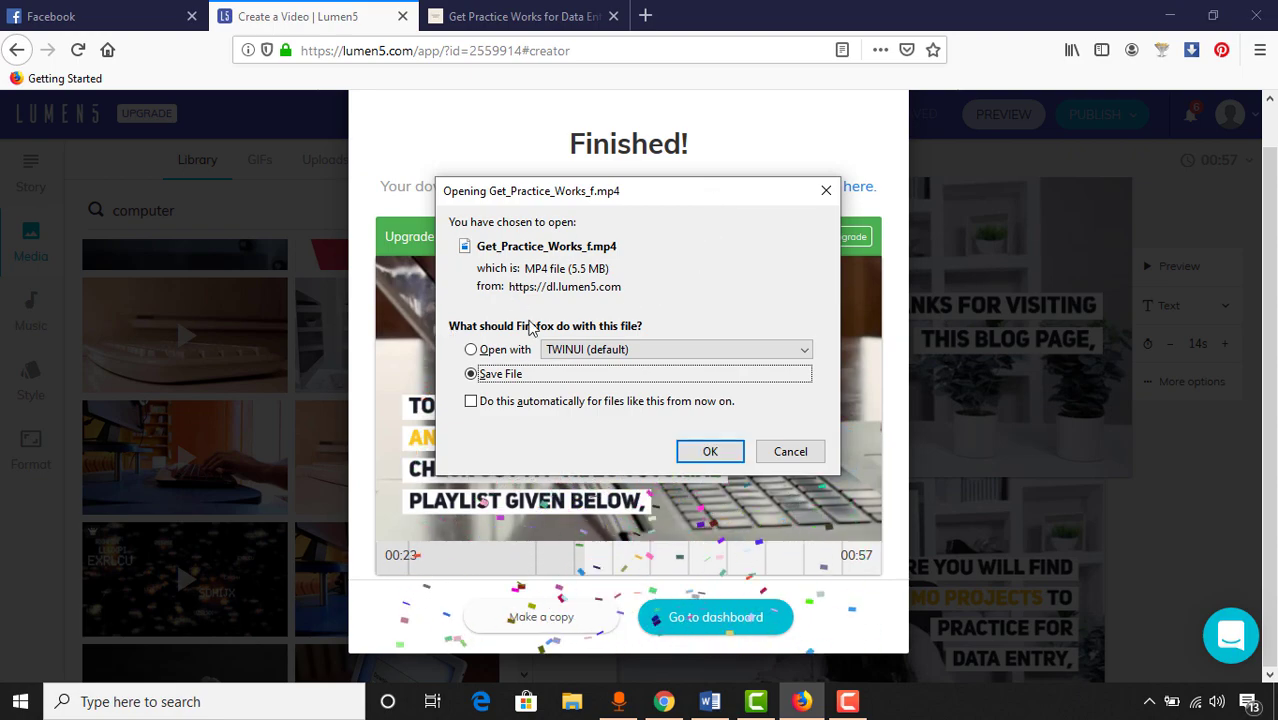
Step: Save Get_Practice_Works_f.mp4 and open it in Movies & TV from Firefox's downloads list
left_click(712, 452)
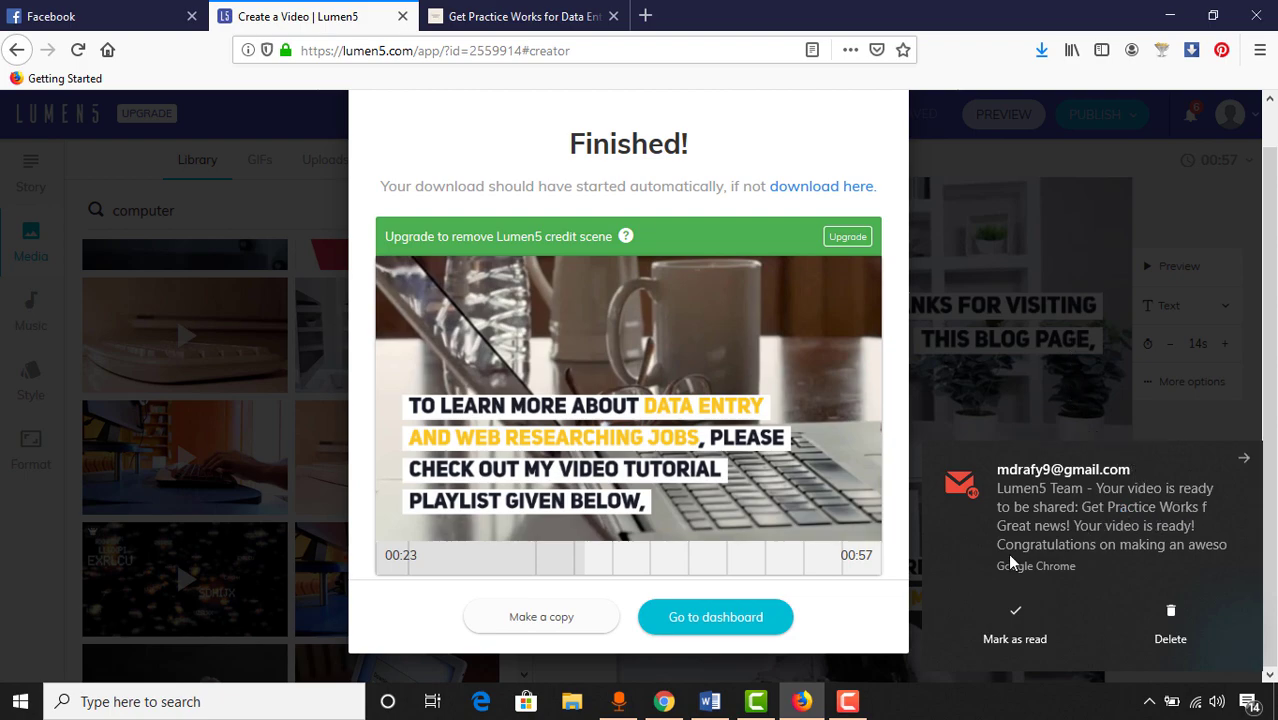
left_click(1041, 50)
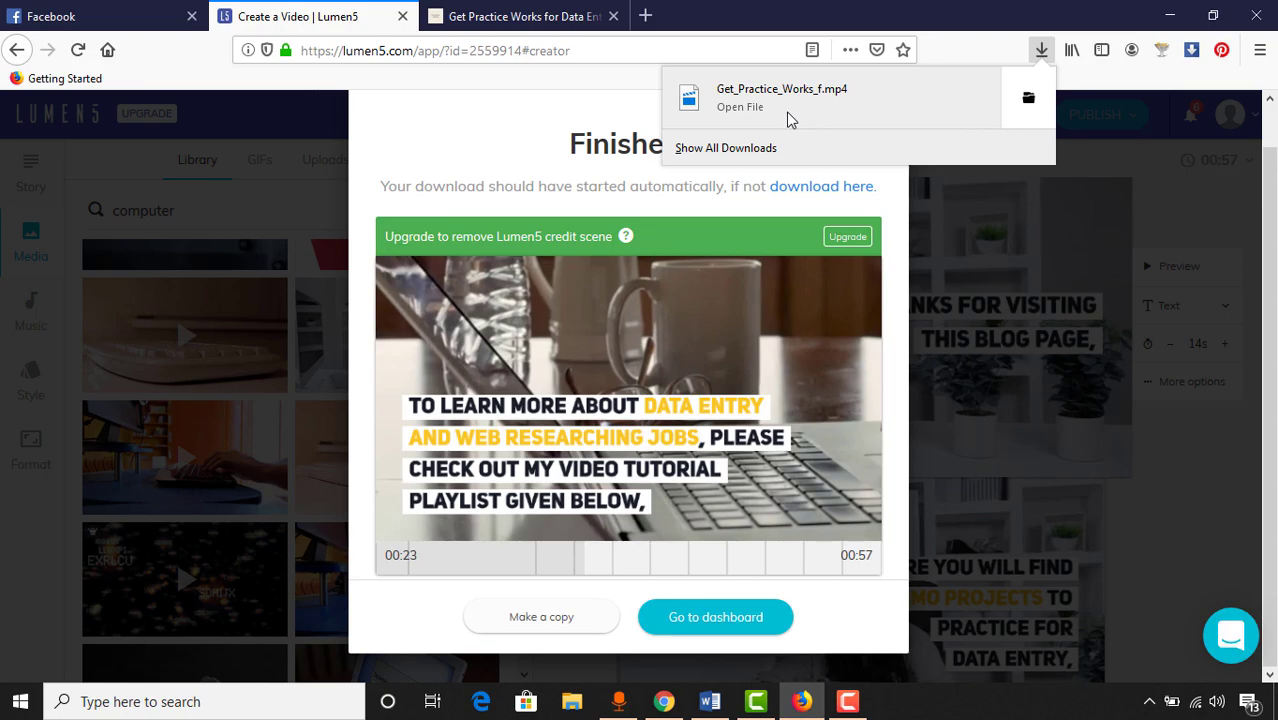
left_click(752, 104)
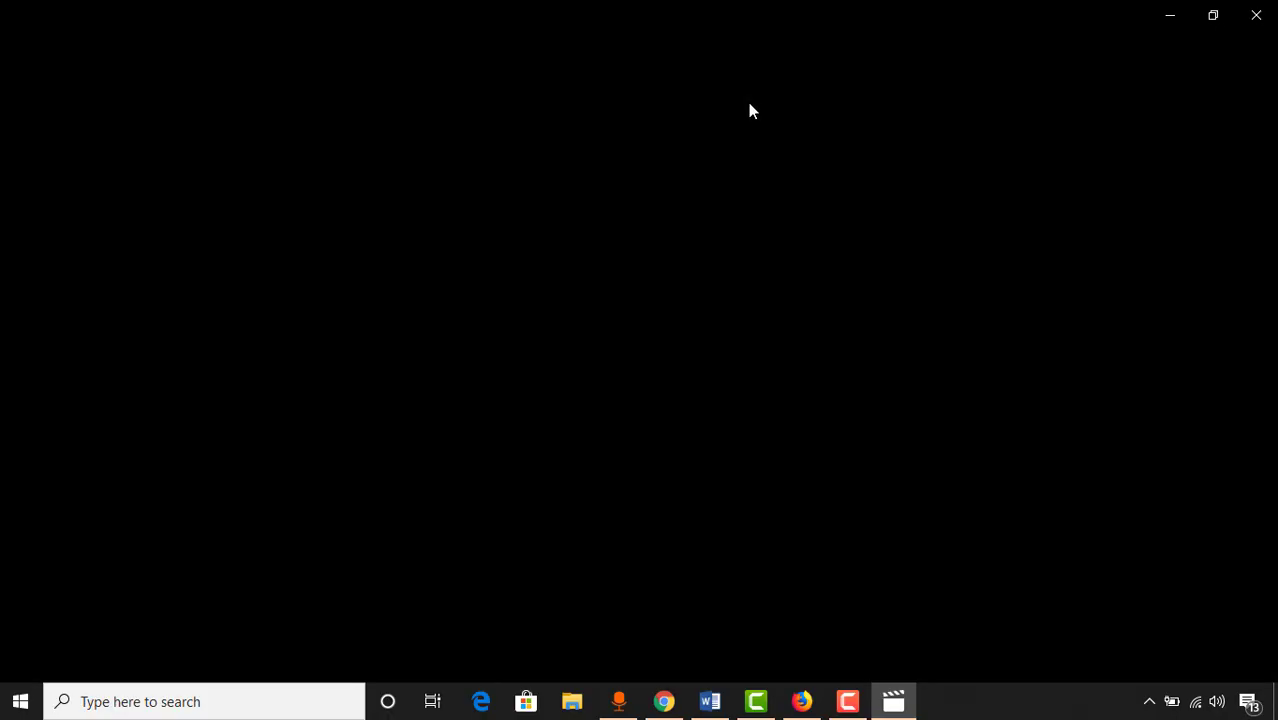
Step: Play Get_Practice_Works_f full screen, skip to a later scene, pause, then exit and close Movies & TV
double_click(687, 428)
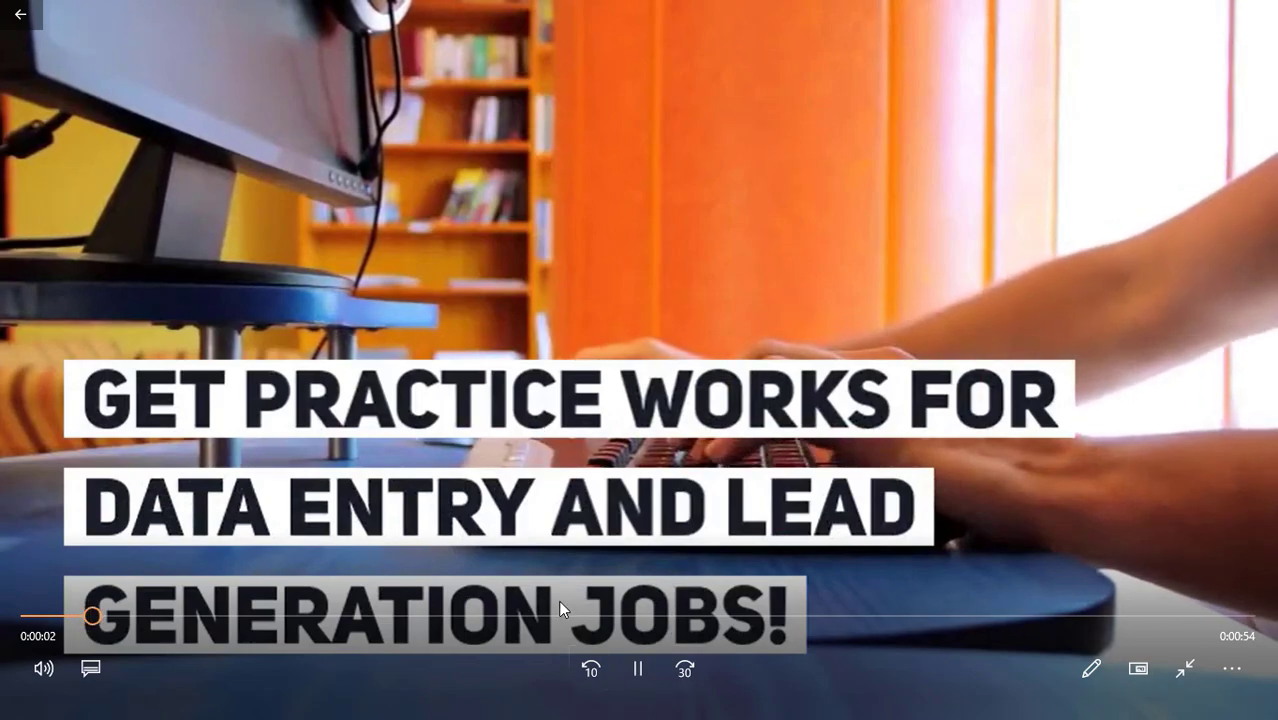
left_click(575, 616)
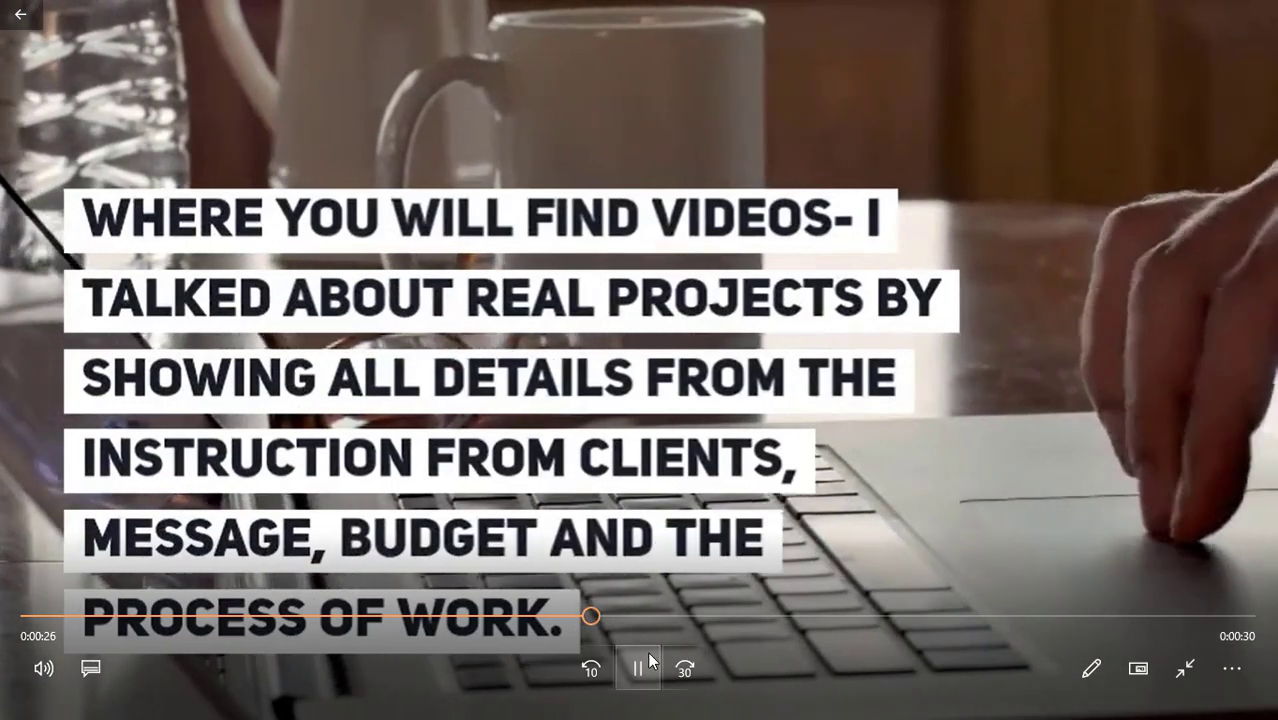
left_click(648, 669)
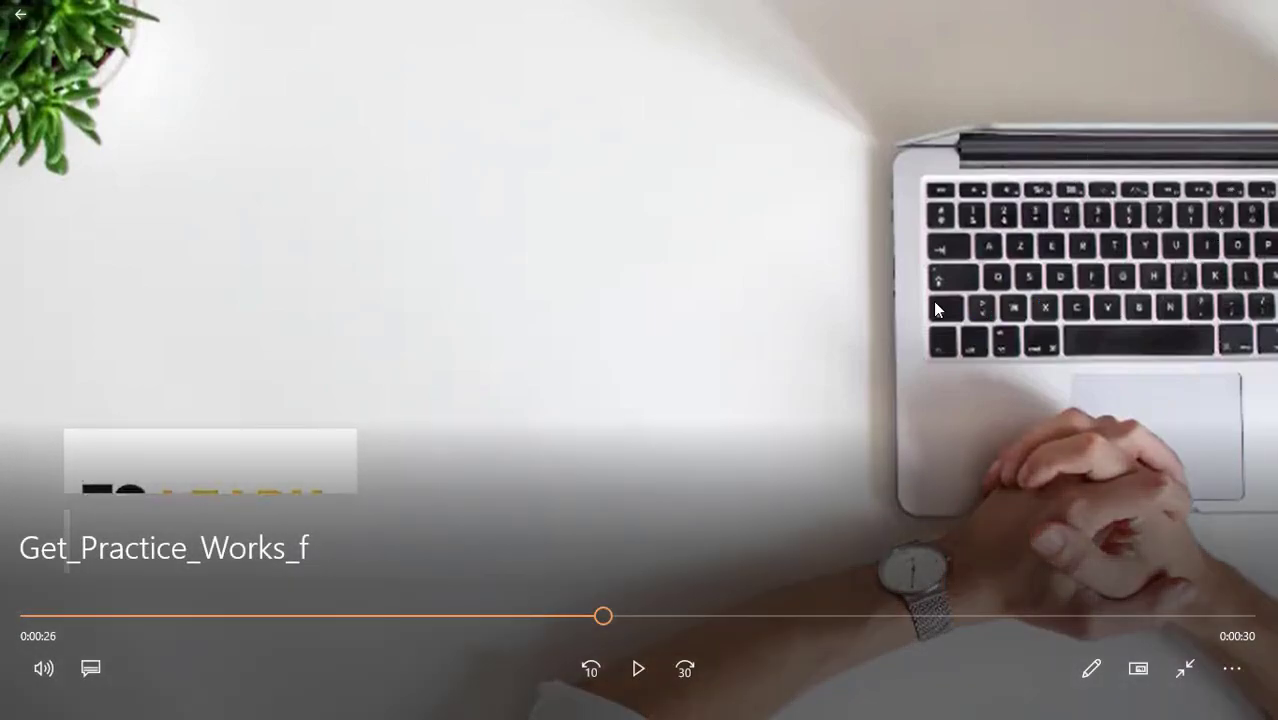
key("Escape")
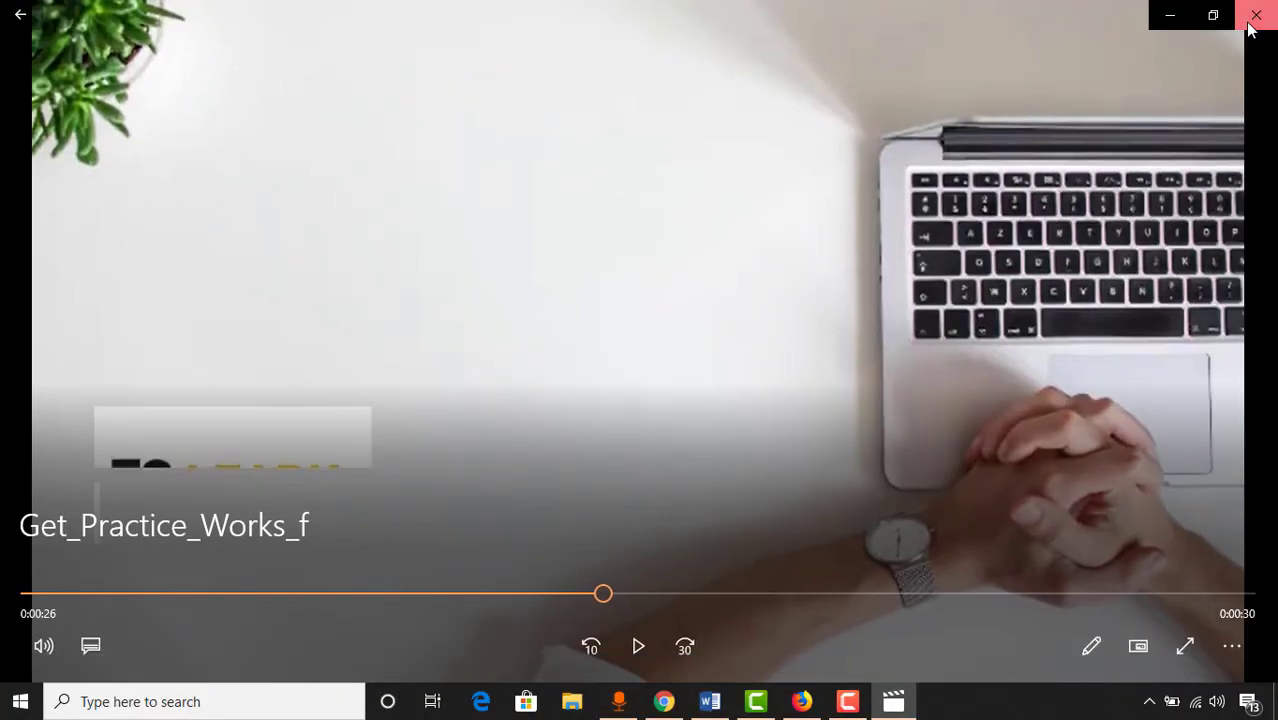
left_click(1256, 11)
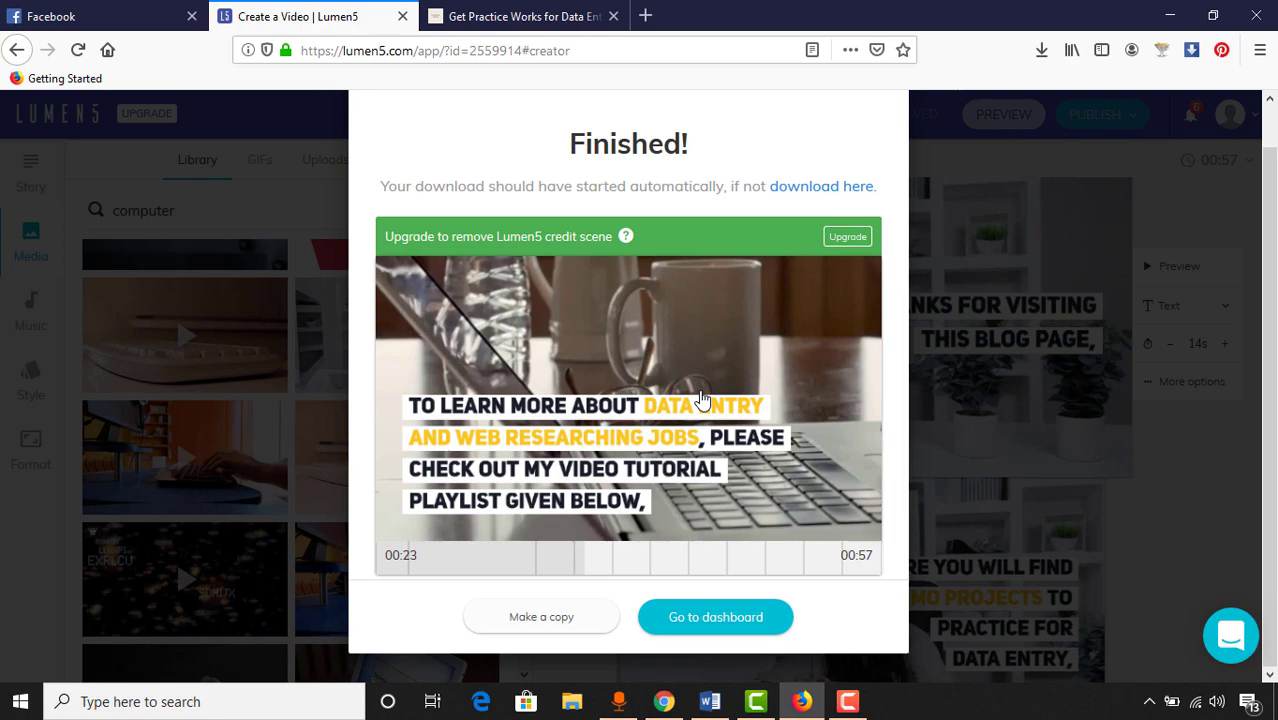